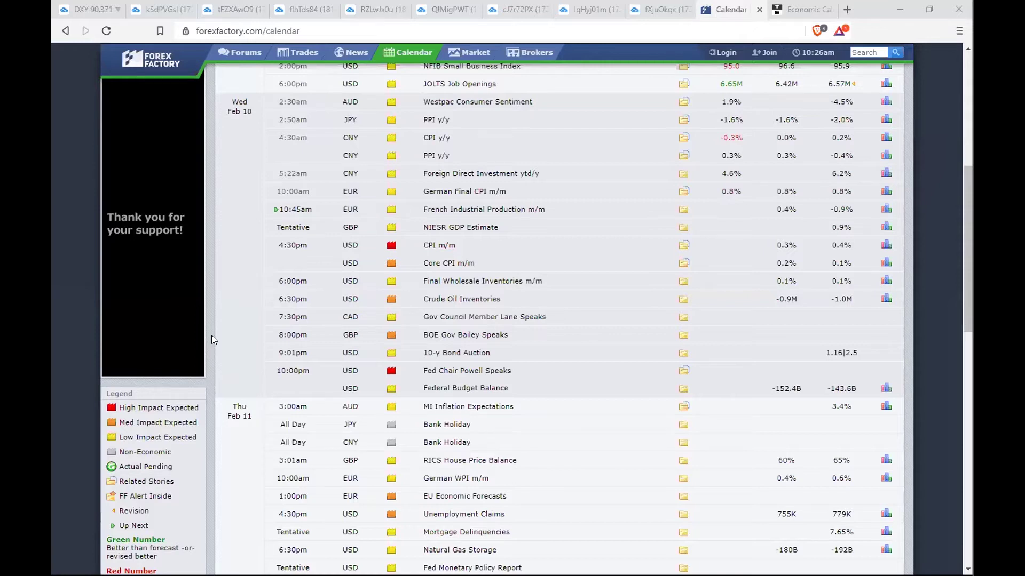
- Review the Wednesday 10 February releases on the Forex Factory calendar and on the Trading Economics calendar, including the US inflation figures
{"action": "scroll", "coordinate": [211, 335], "scroll_direction": "up", "scroll_amount": 1}
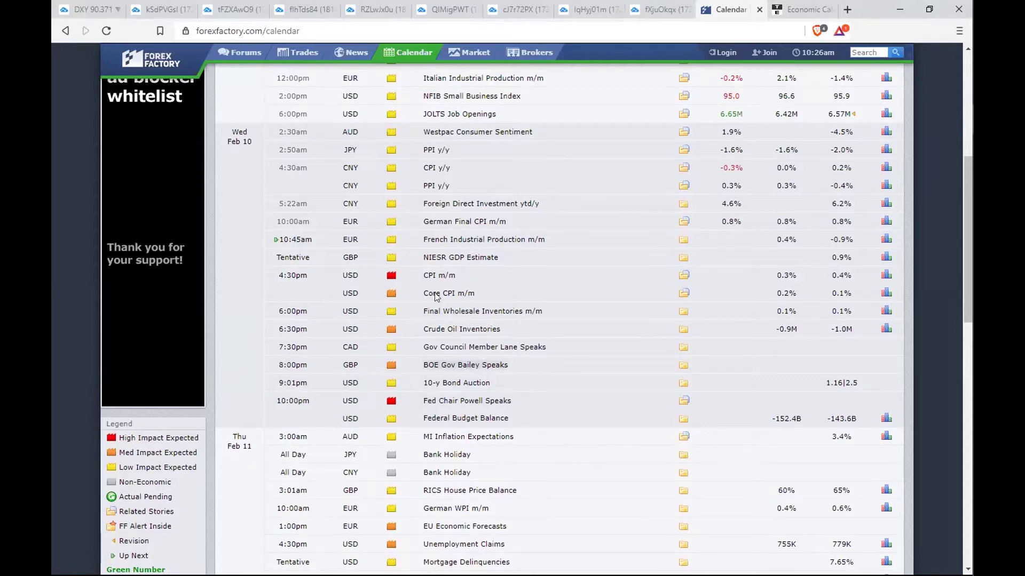
{"action": "left_click", "coordinate": [776, 6]}
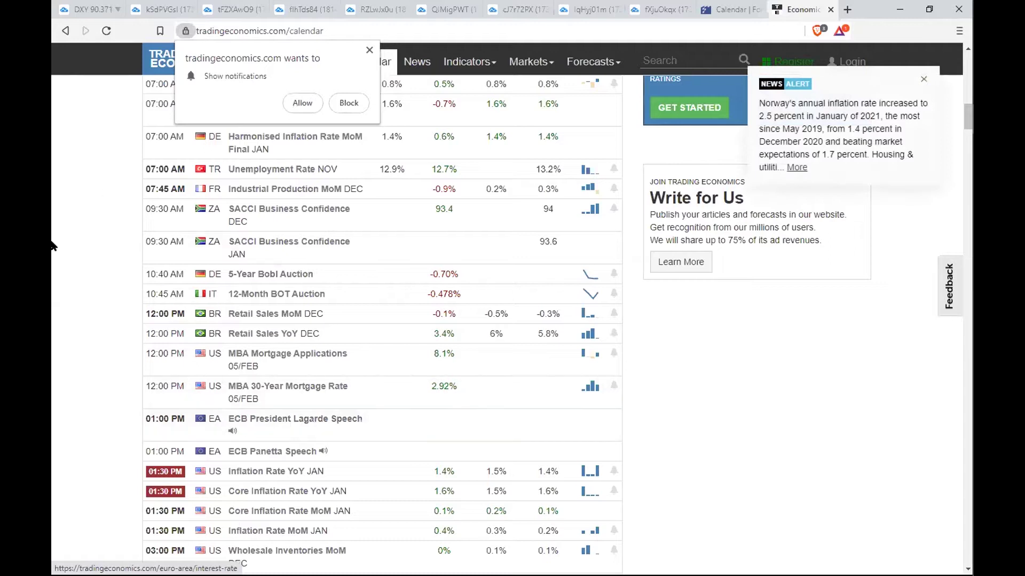
{"action": "scroll", "coordinate": [147, 344], "scroll_direction": "up", "scroll_amount": 2}
{"action": "scroll", "coordinate": [147, 341], "scroll_direction": "up", "scroll_amount": 4}
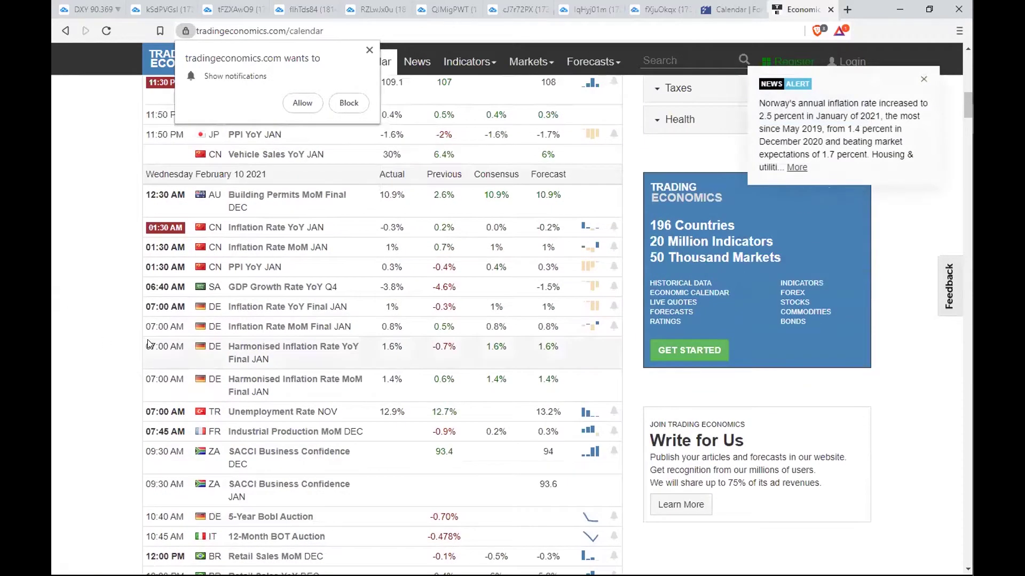
{"action": "scroll", "coordinate": [150, 344], "scroll_direction": "down", "scroll_amount": 3}
{"action": "scroll", "coordinate": [149, 344], "scroll_direction": "down", "scroll_amount": 3}
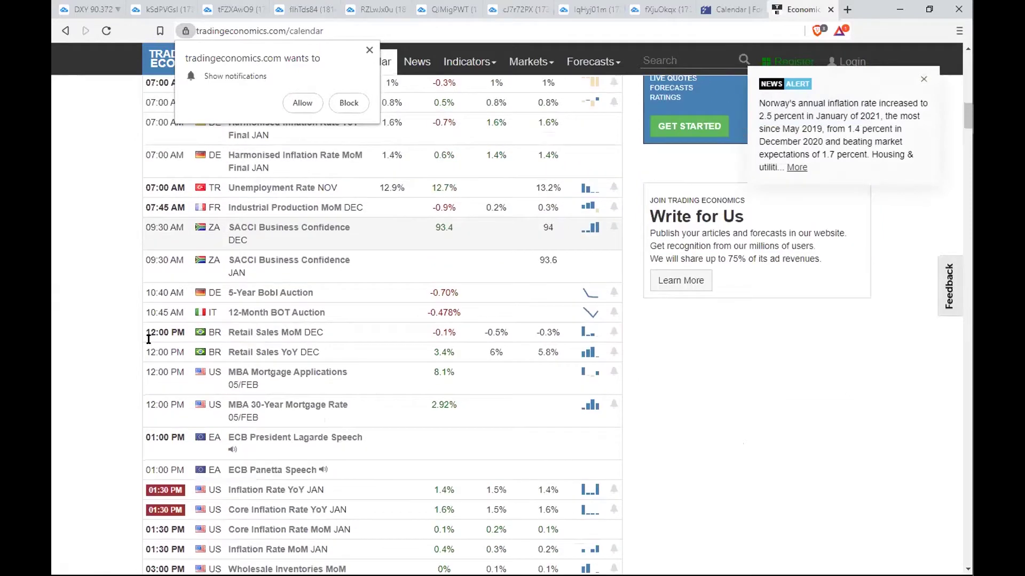
{"action": "scroll", "coordinate": [150, 344], "scroll_direction": "down", "scroll_amount": 5}
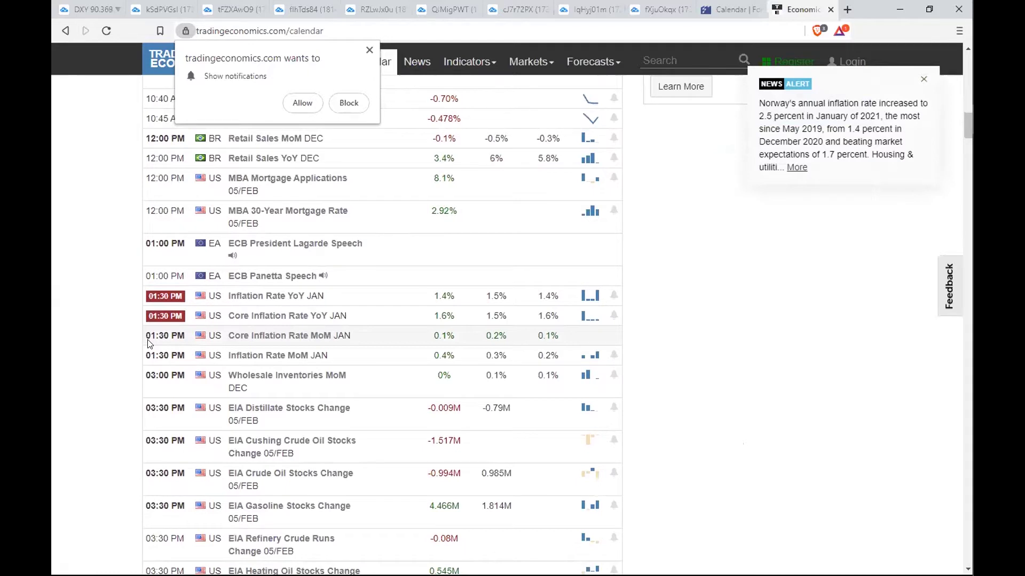
- Switch to the DXY daily chart in TradingView and start a bar replay from 25 August 2020
{"action": "left_click", "coordinate": [85, 9]}
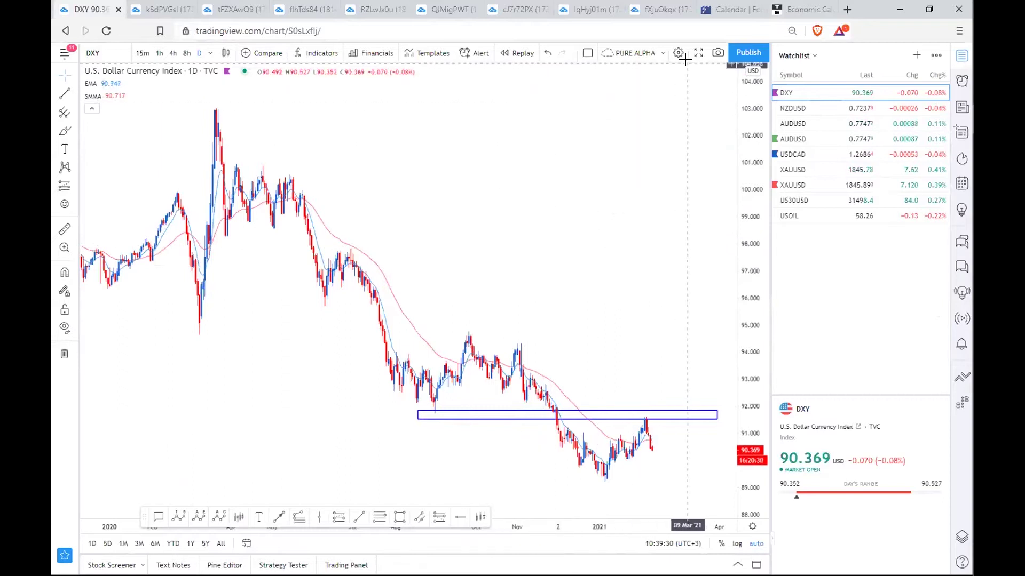
{"action": "scroll", "coordinate": [618, 245], "scroll_direction": "up", "scroll_amount": 4}
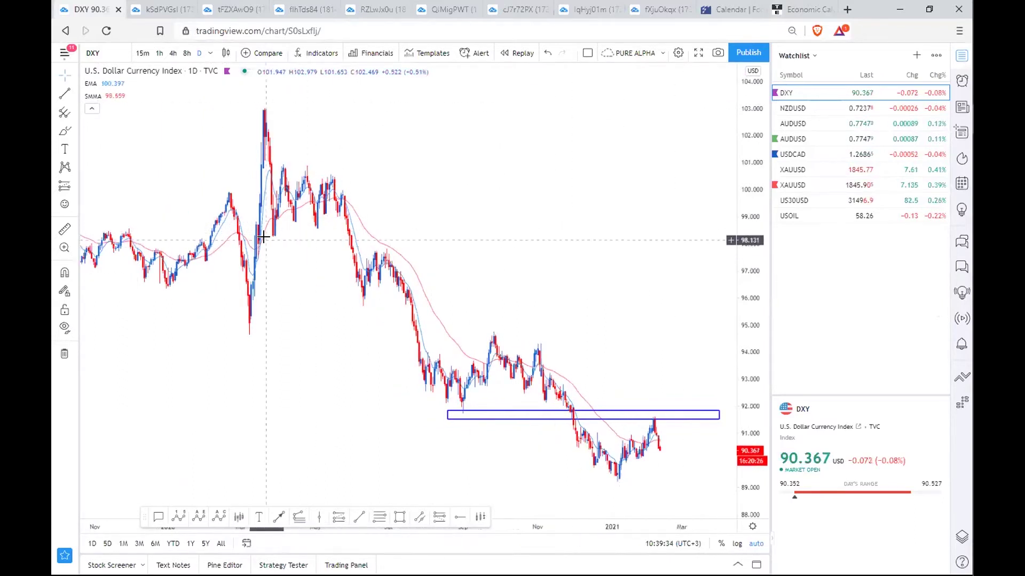
{"action": "left_click_drag", "start_coordinate": [141, 519], "coordinate": [127, 483]}
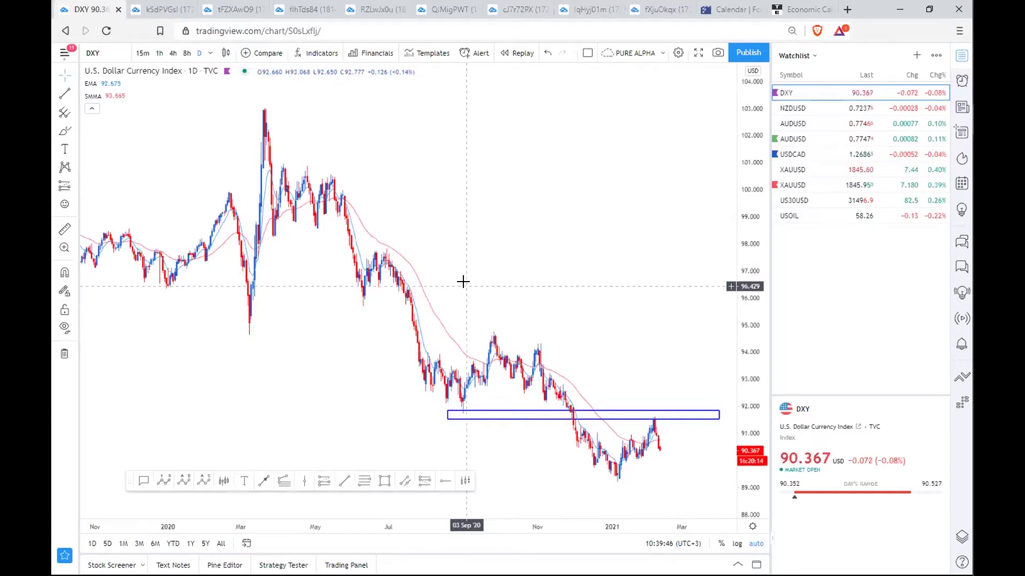
{"action": "left_click", "coordinate": [518, 54]}
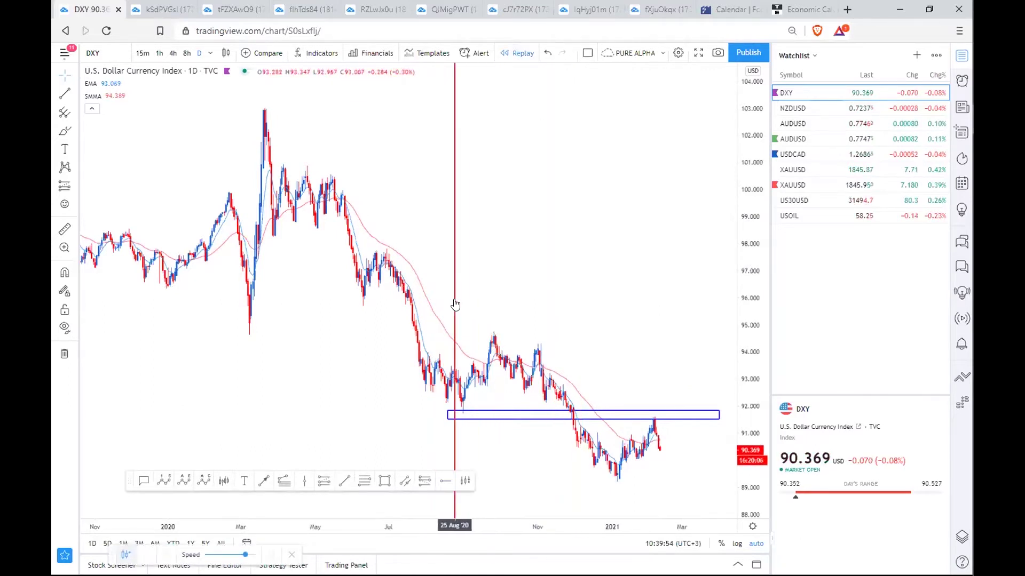
{"action": "left_click", "coordinate": [455, 305]}
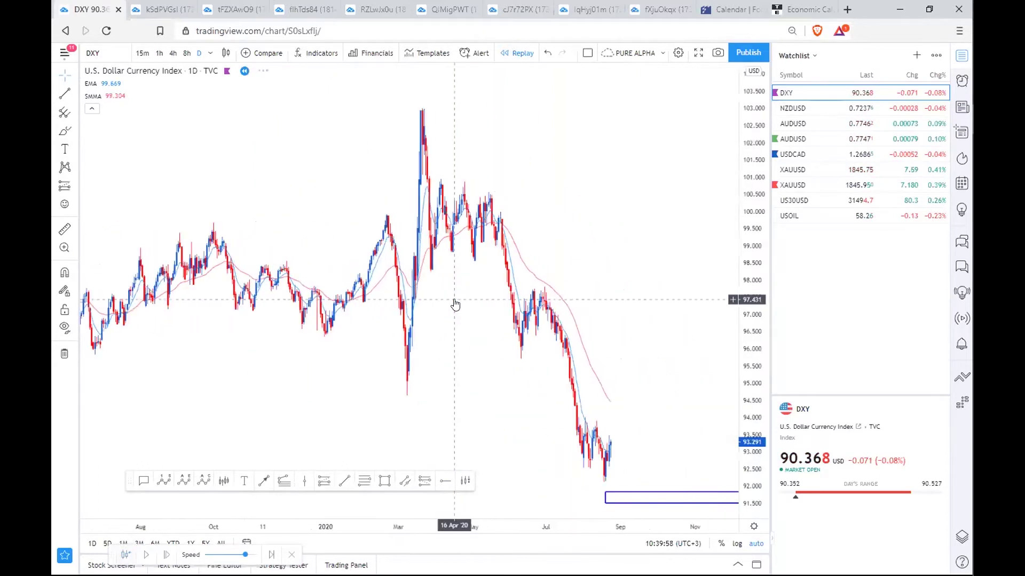
- Draw a descending trend line from the 20 March 2020 high across the May high to about 93.4 in late October
{"action": "scroll", "coordinate": [455, 305], "scroll_direction": "up", "scroll_amount": 3}
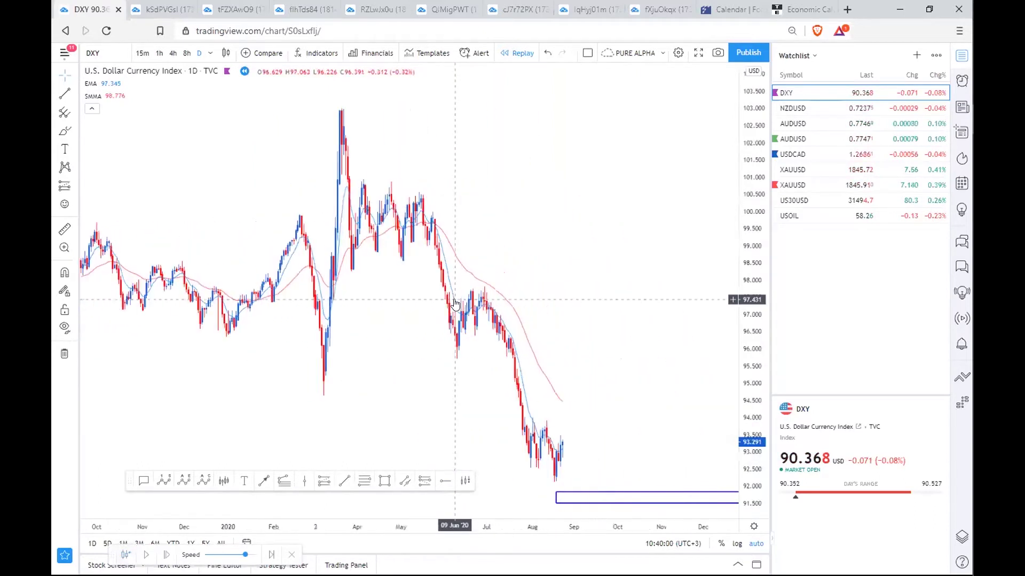
{"action": "scroll", "coordinate": [455, 305], "scroll_direction": "up", "scroll_amount": 3}
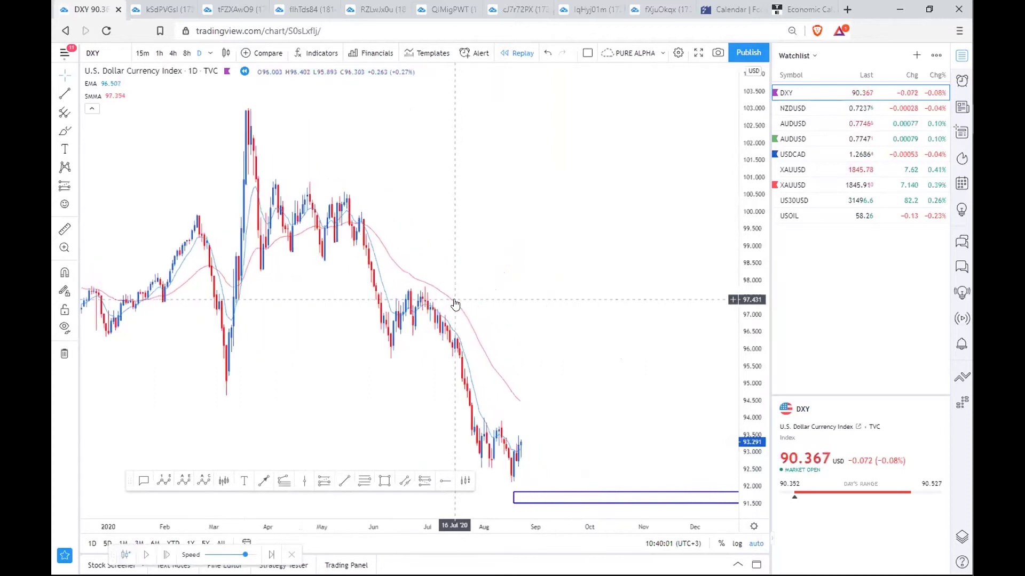
{"action": "scroll", "coordinate": [752, 138], "scroll_direction": "down", "scroll_amount": 2}
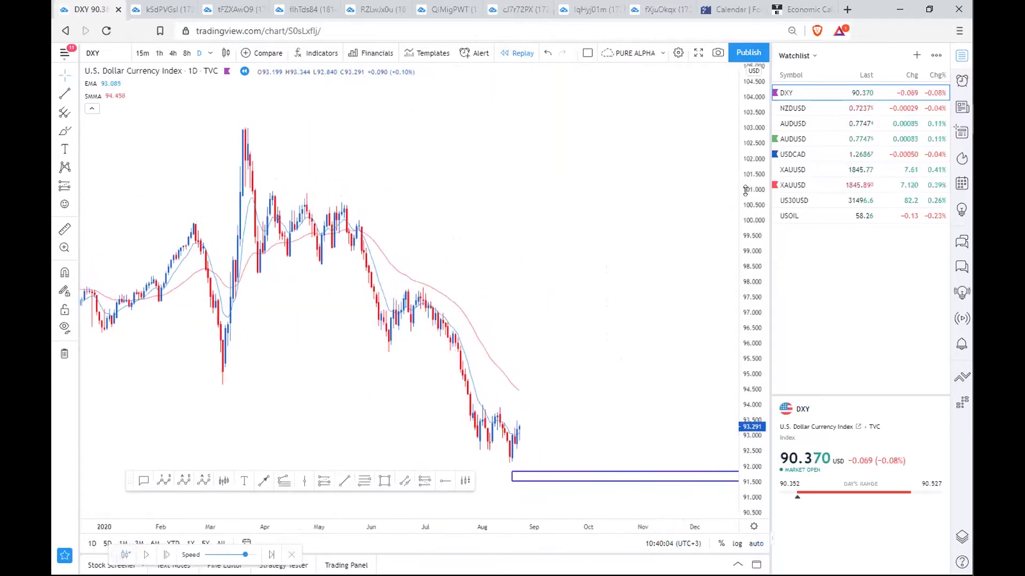
{"action": "scroll", "coordinate": [575, 254], "scroll_direction": "up", "scroll_amount": 3}
{"action": "left_click_drag", "start_coordinate": [594, 249], "coordinate": [593, 249]}
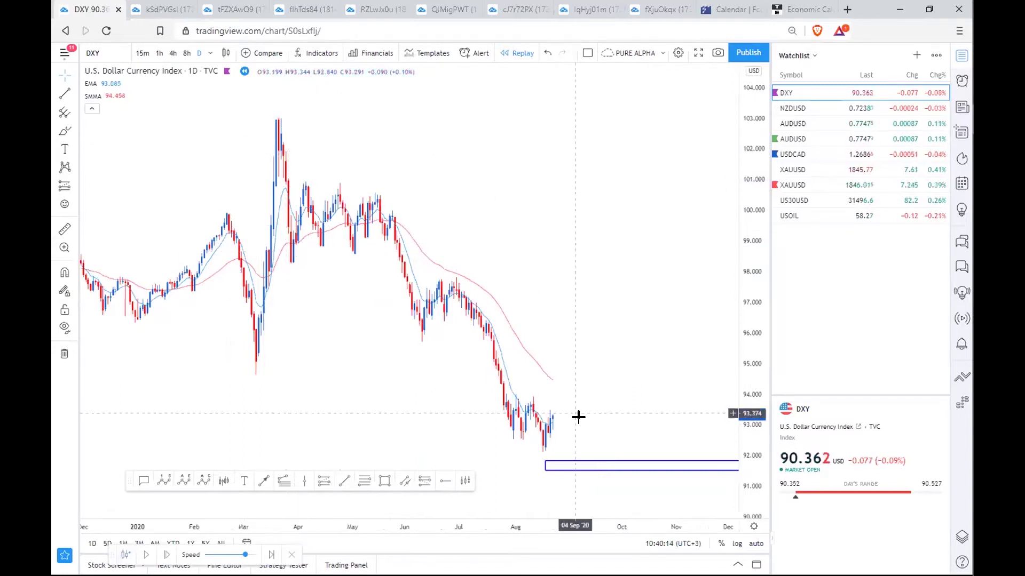
{"action": "left_click", "coordinate": [343, 483]}
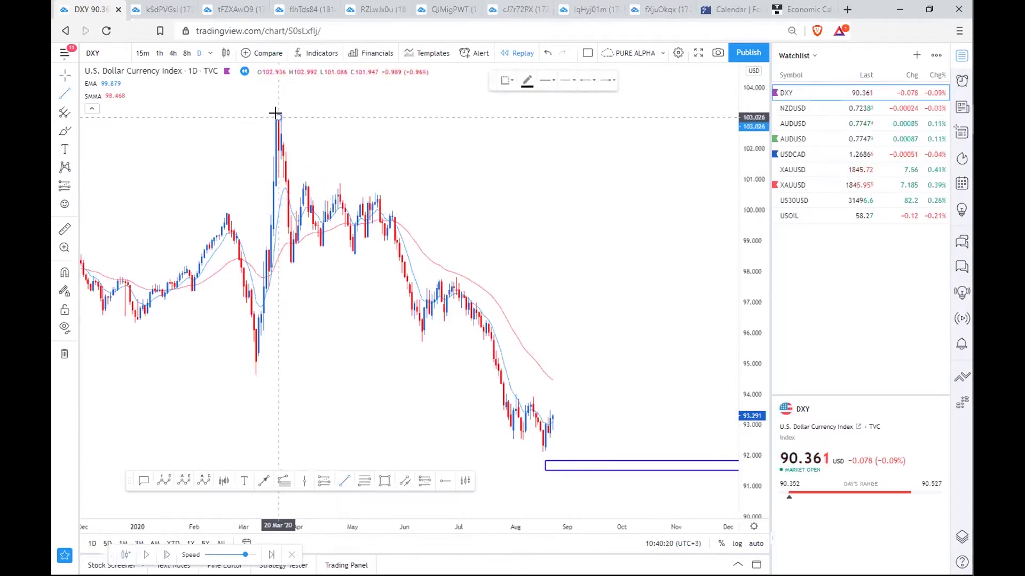
{"action": "left_click", "coordinate": [276, 115]}
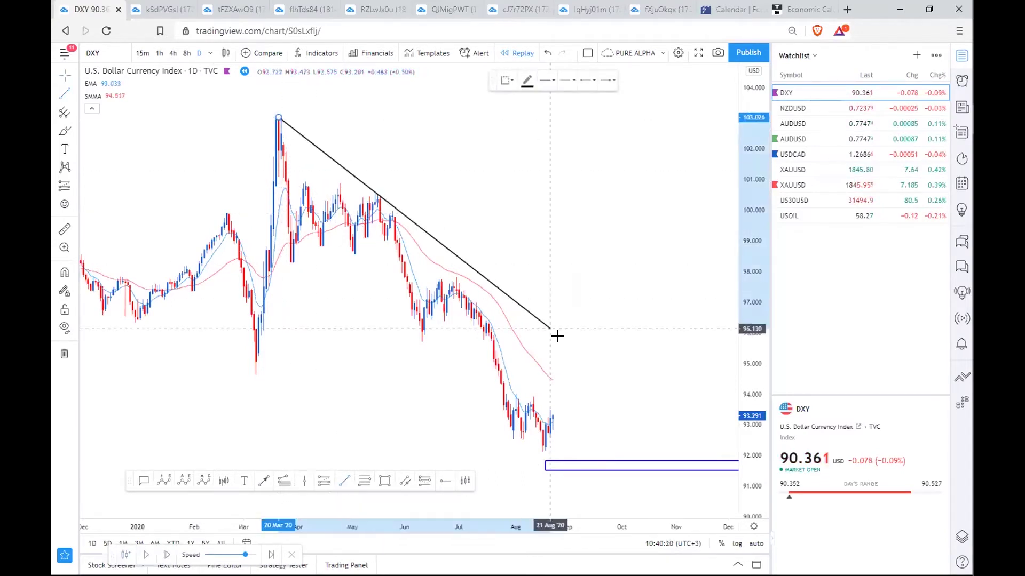
{"action": "left_click", "coordinate": [657, 411]}
- Play the replay up to late September 2020 and pause it where price meets the descending trend line
{"action": "left_click_drag", "start_coordinate": [604, 414], "coordinate": [579, 406]}
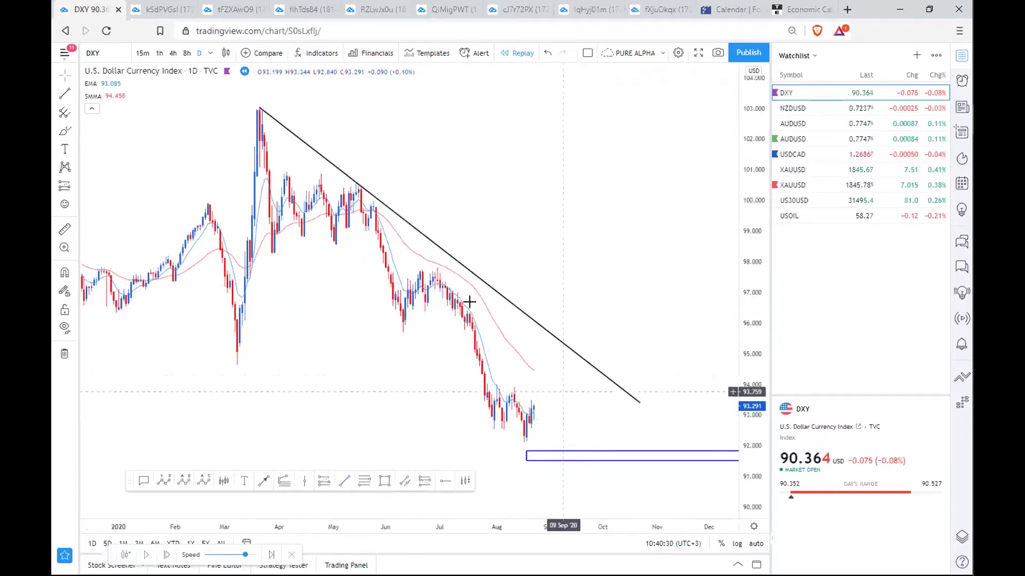
{"action": "left_click_drag", "start_coordinate": [624, 421], "coordinate": [586, 414]}
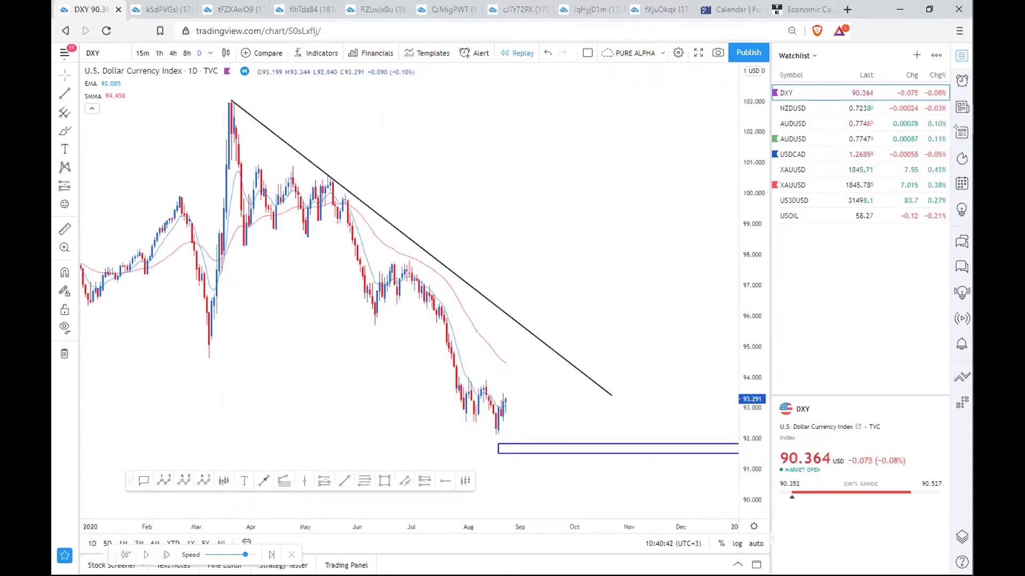
{"action": "left_click", "coordinate": [149, 555]}
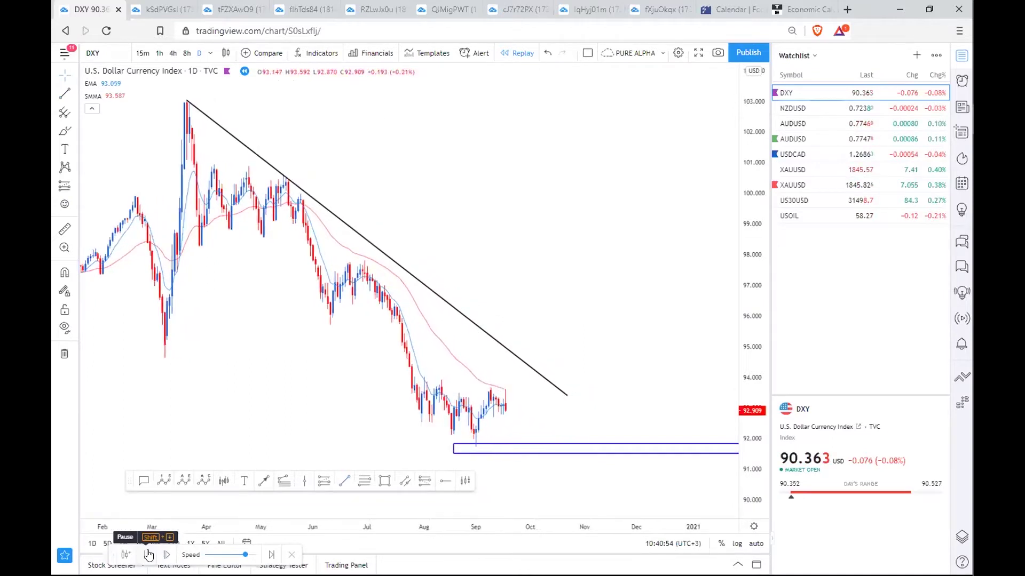
{"action": "left_click", "coordinate": [148, 555]}
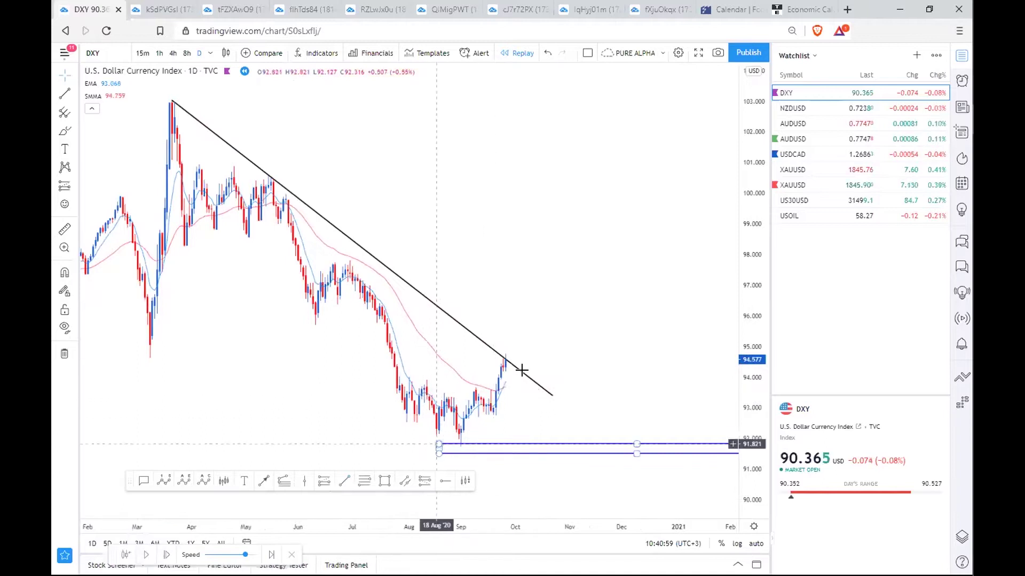
- Move the replay controls up onto the chart area and run the replay into early November 2020, then pause it
{"action": "scroll", "coordinate": [455, 368], "scroll_direction": "left", "scroll_amount": 3}
{"action": "scroll", "coordinate": [455, 368], "scroll_direction": "up", "scroll_amount": 3}
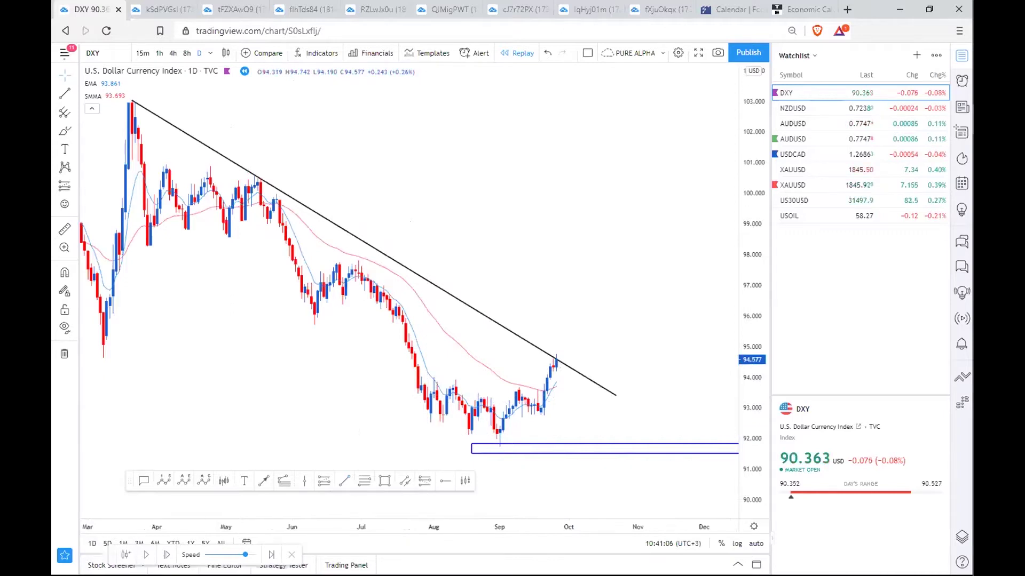
{"action": "left_click_drag", "start_coordinate": [106, 549], "coordinate": [92, 416]}
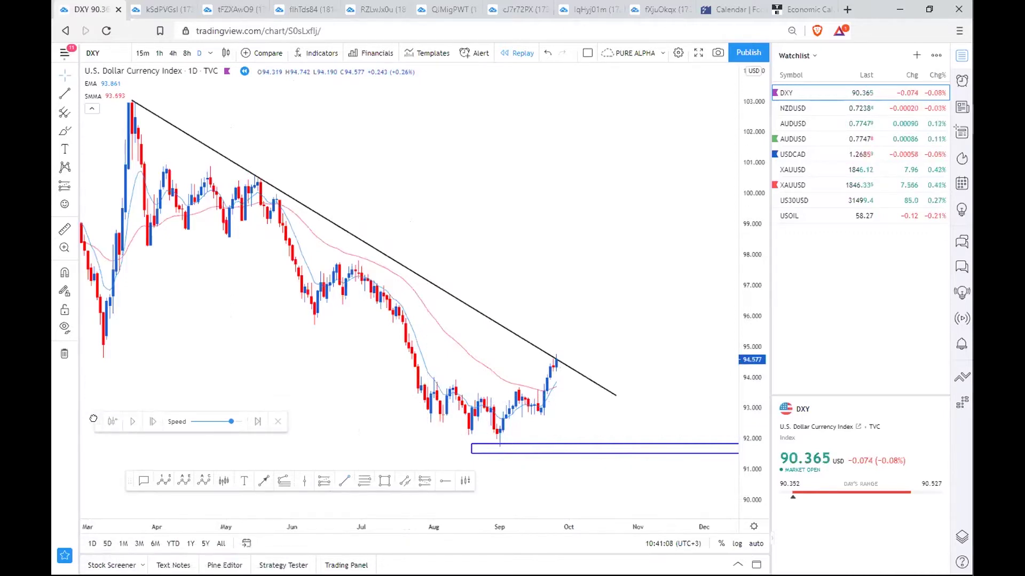
{"action": "left_click", "coordinate": [133, 425]}
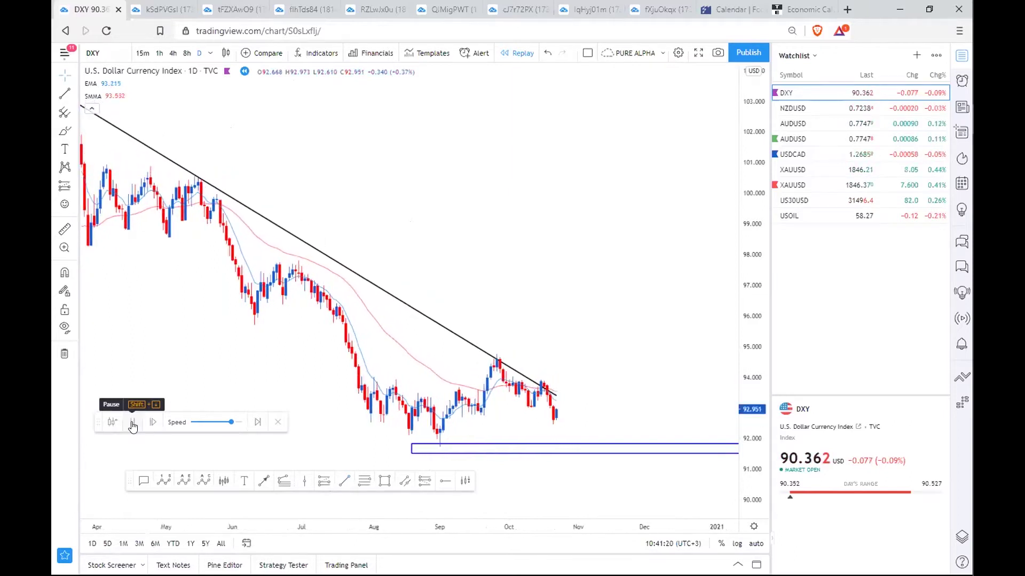
{"action": "left_click", "coordinate": [133, 425]}
{"action": "scroll", "coordinate": [327, 453], "scroll_direction": "down", "scroll_amount": 2}
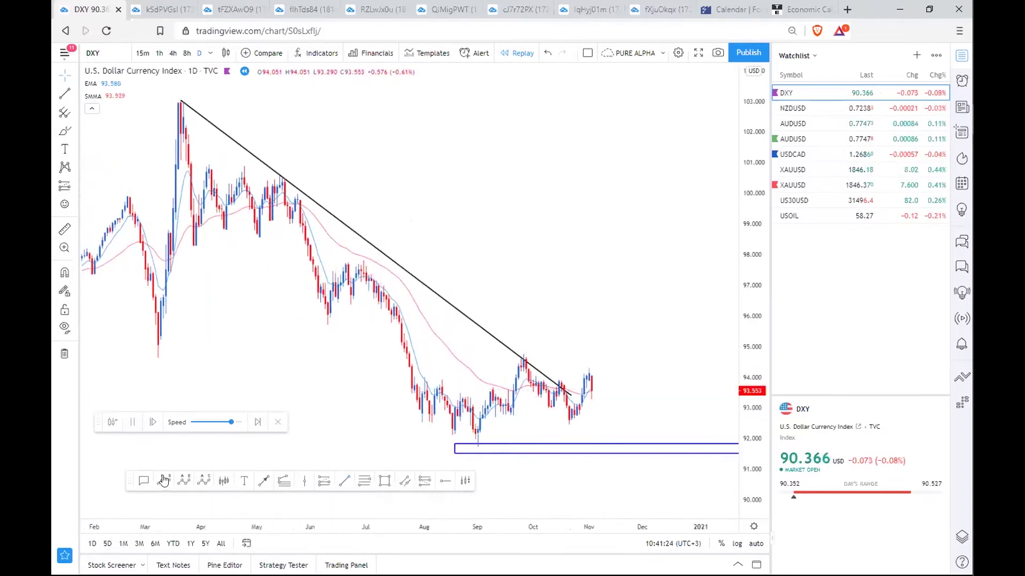
{"action": "left_click", "coordinate": [129, 422]}
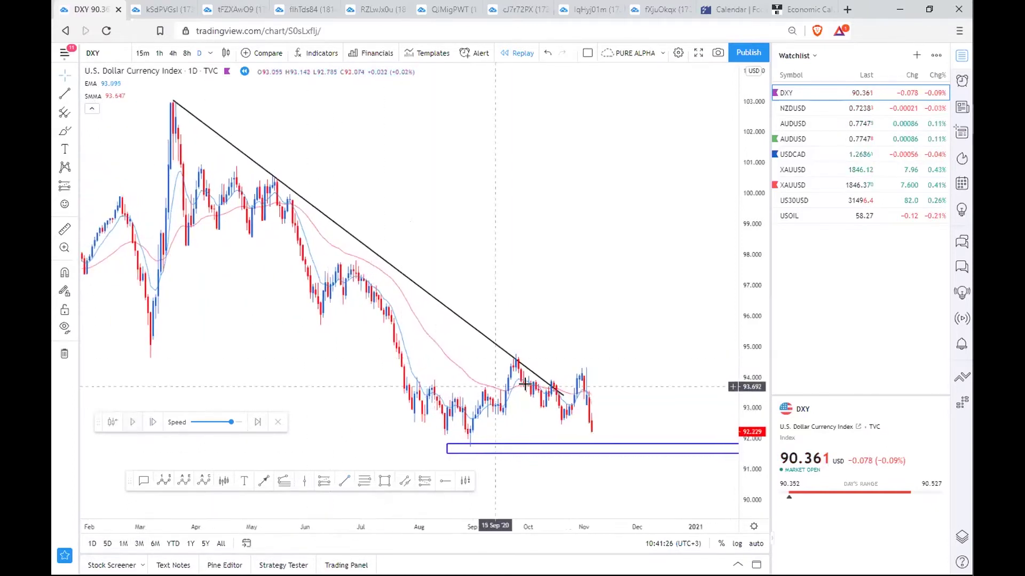
- Extend the trend line's lower end into November 2020 and place red horizontal arrows at the swing highs near 94.69 and 94.2
{"action": "left_click_drag", "start_coordinate": [556, 390], "coordinate": [614, 375]}
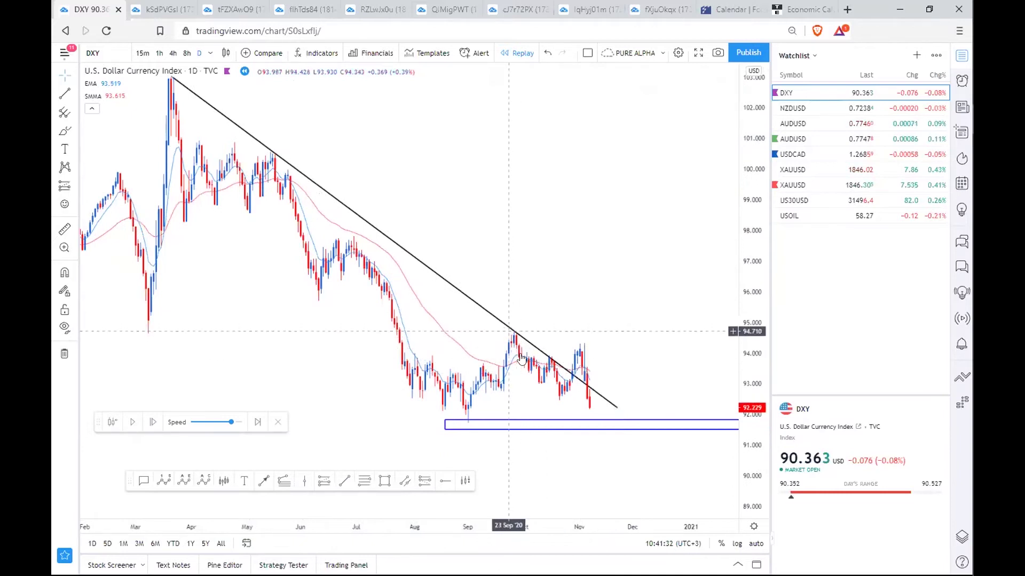
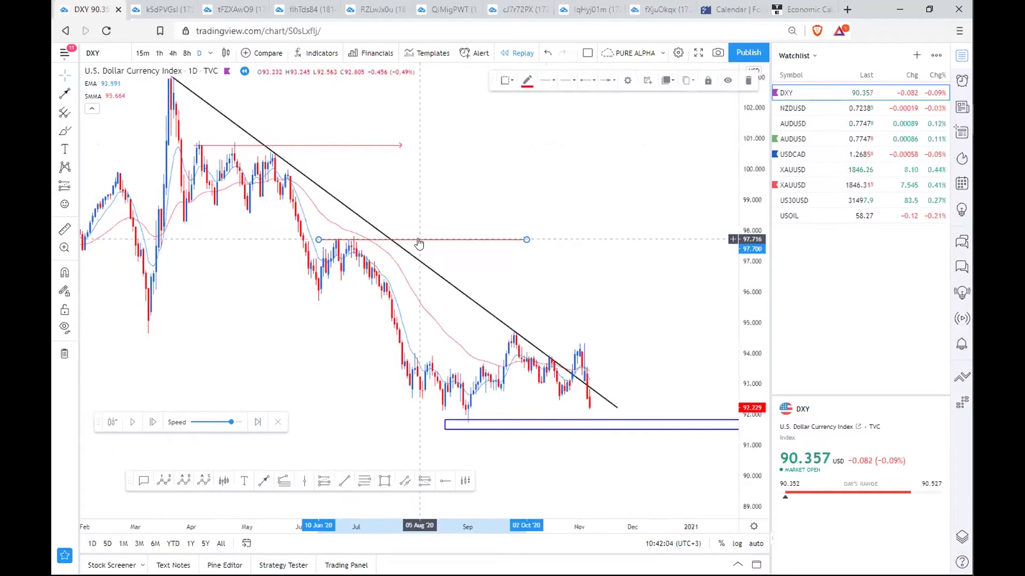
{"action": "left_click_drag", "start_coordinate": [419, 243], "coordinate": [604, 329]}
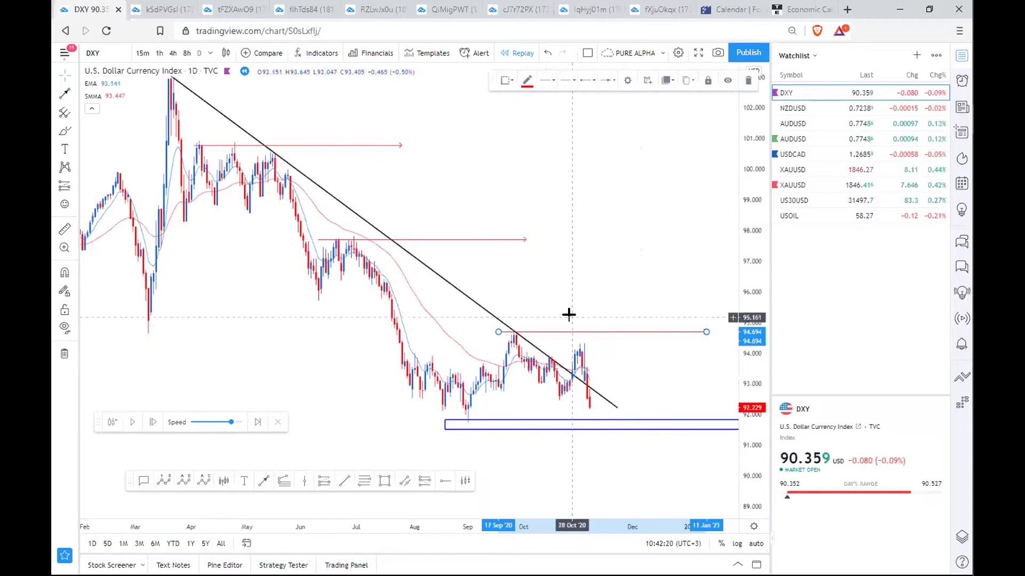
{"action": "left_click_drag", "start_coordinate": [625, 379], "coordinate": [568, 391]}
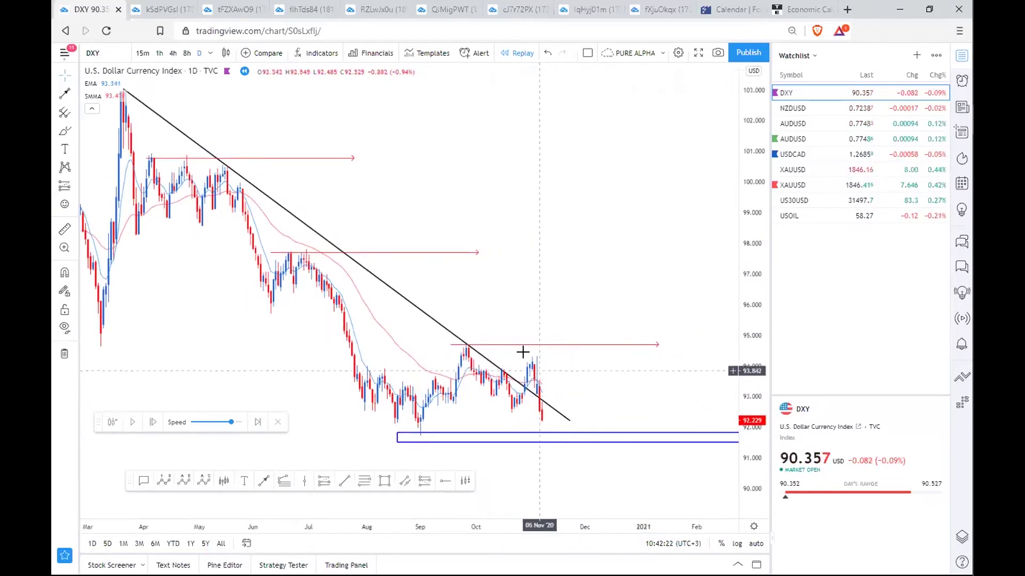
{"action": "left_click_drag", "start_coordinate": [512, 349], "coordinate": [561, 364]}
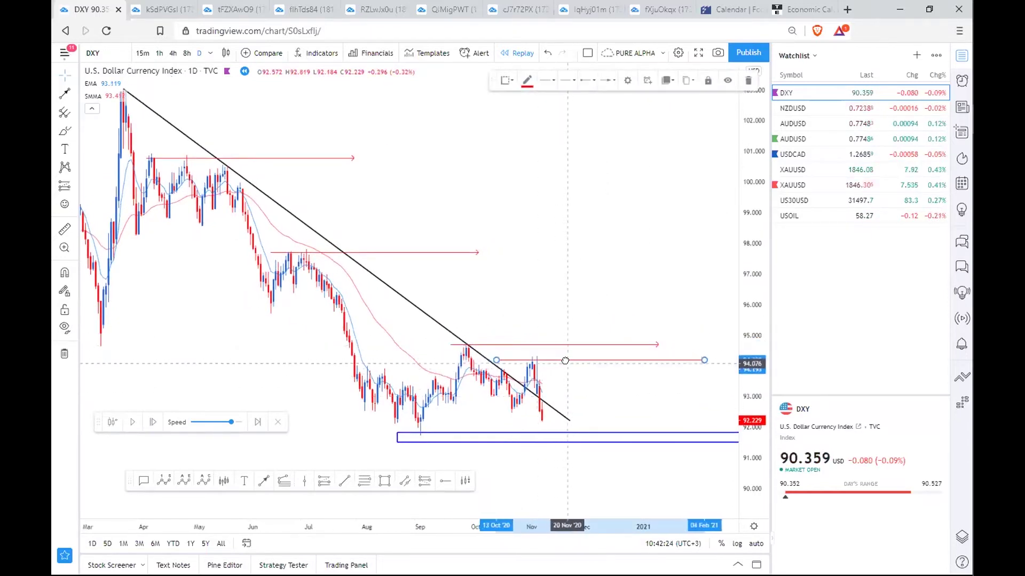
- Deselect the arrow and run the replay to about the start of January 2021, pausing it there
{"action": "left_click", "coordinate": [582, 372]}
{"action": "scroll", "coordinate": [513, 321], "scroll_direction": "down", "scroll_amount": 1}
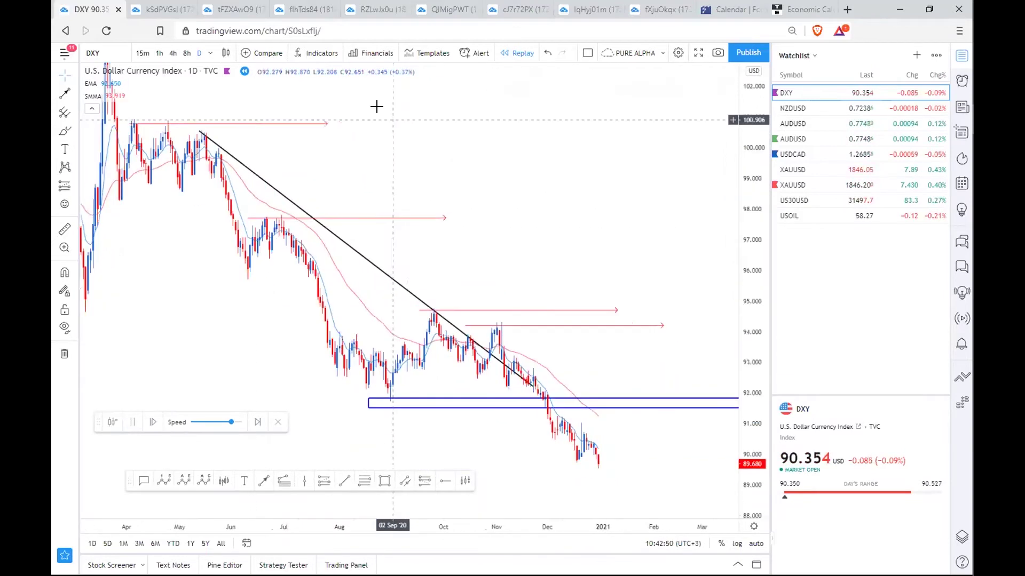
{"action": "left_click", "coordinate": [132, 423]}
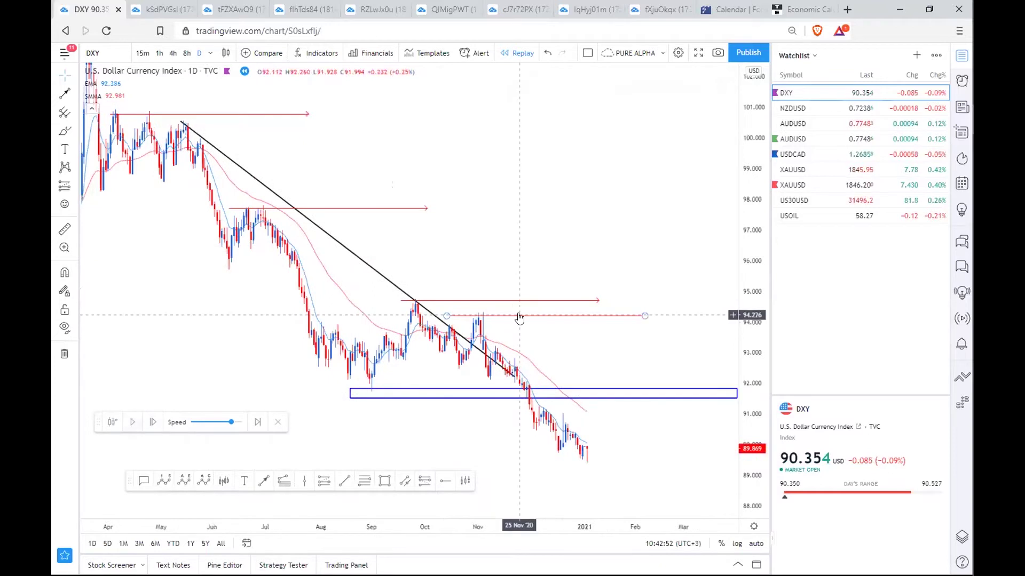
- Re-angle the trend line from the May high past the November 2020 high to about 89.7 in March 2021, and resume the replay into February
{"action": "left_click_drag", "start_coordinate": [503, 275], "coordinate": [561, 294]}
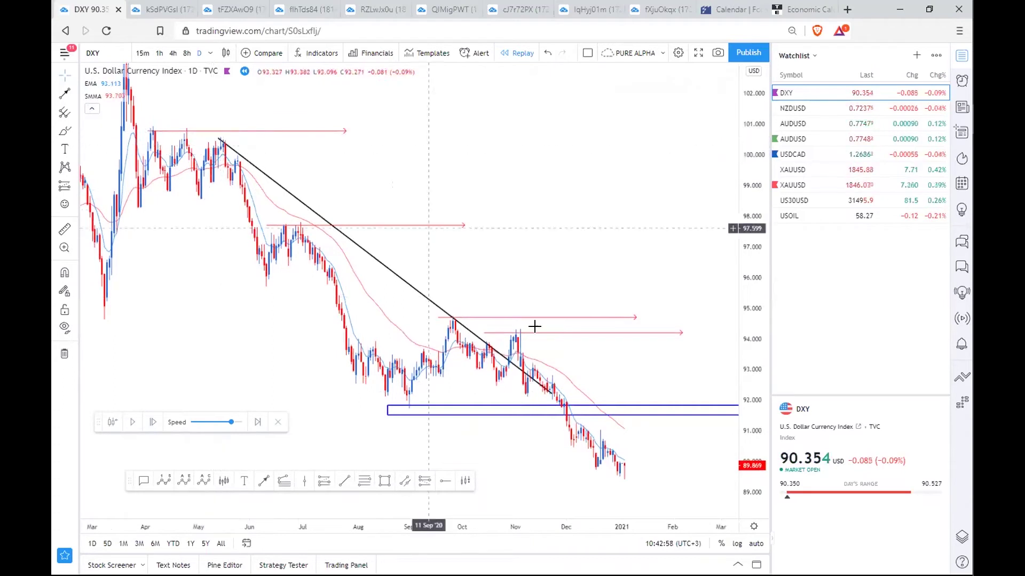
{"action": "left_click_drag", "start_coordinate": [548, 398], "coordinate": [737, 469]}
{"action": "left_click_drag", "start_coordinate": [670, 402], "coordinate": [643, 379]}
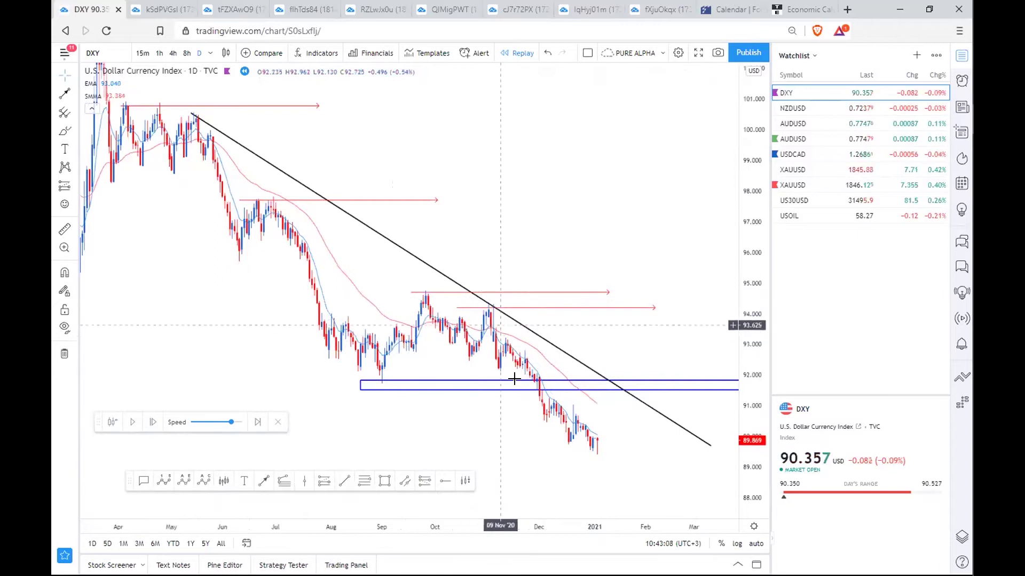
{"action": "left_click", "coordinate": [135, 430]}
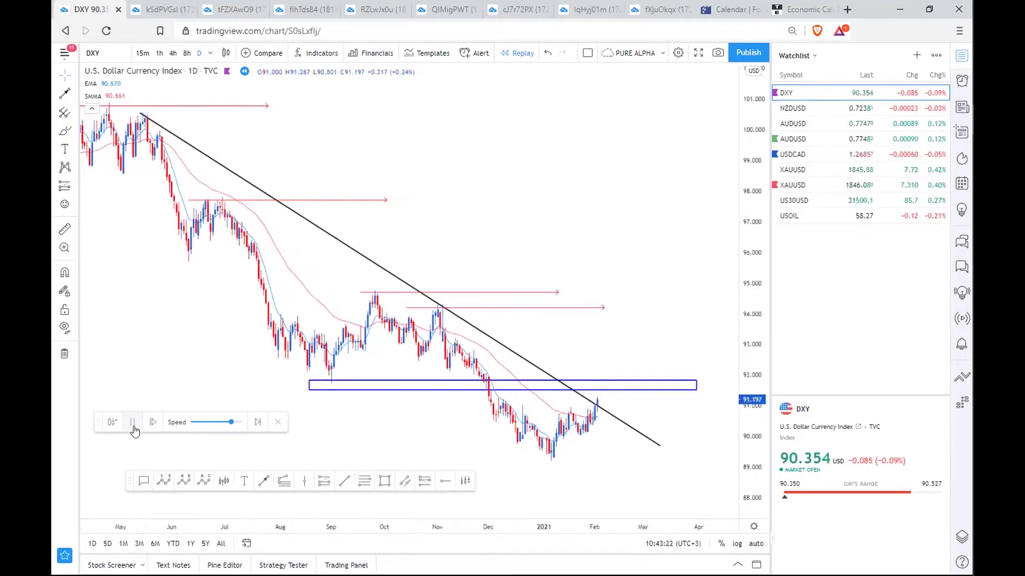
- Run the replay to mid-February 2021 and re-anchor the trend line from about 97.87 in late June 2020 to about 90.2 in late March 2021
{"action": "left_click", "coordinate": [134, 428]}
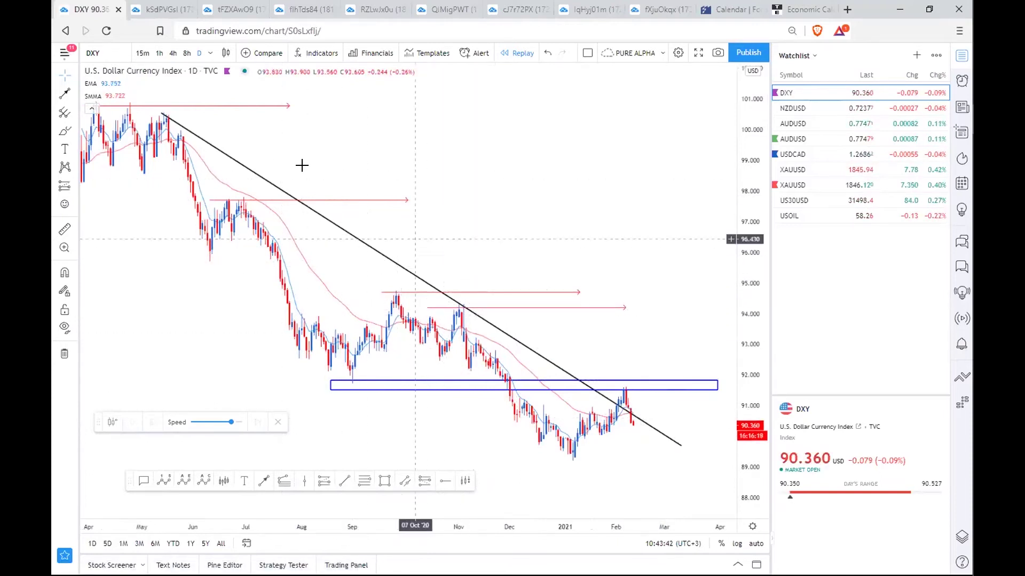
{"action": "left_click_drag", "start_coordinate": [159, 113], "coordinate": [236, 192]}
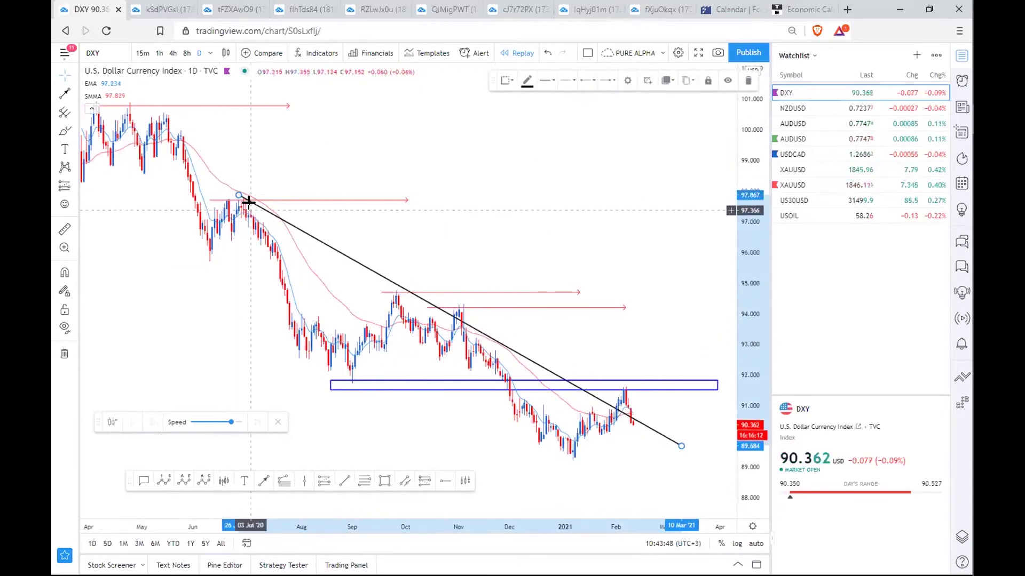
{"action": "left_click", "coordinate": [413, 225]}
{"action": "left_click_drag", "start_coordinate": [473, 294], "coordinate": [641, 441]}
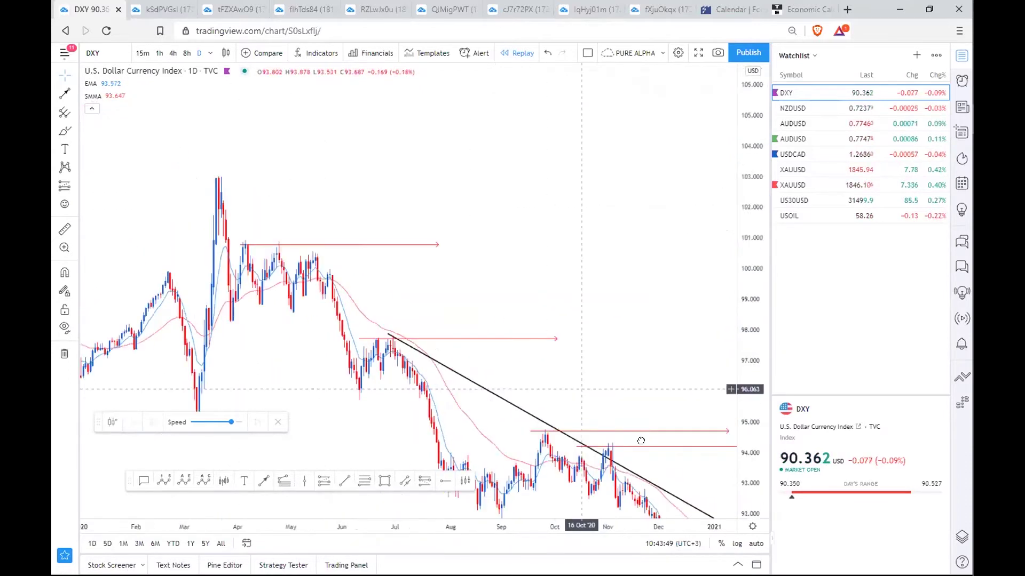
{"action": "left_click_drag", "start_coordinate": [479, 291], "coordinate": [375, 203]}
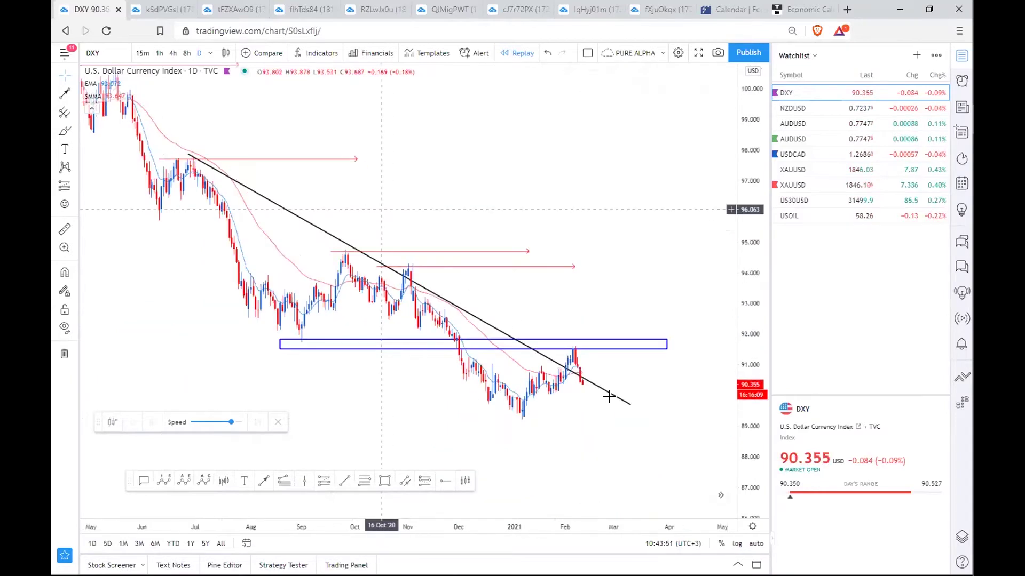
{"action": "left_click_drag", "start_coordinate": [626, 404], "coordinate": [652, 384]}
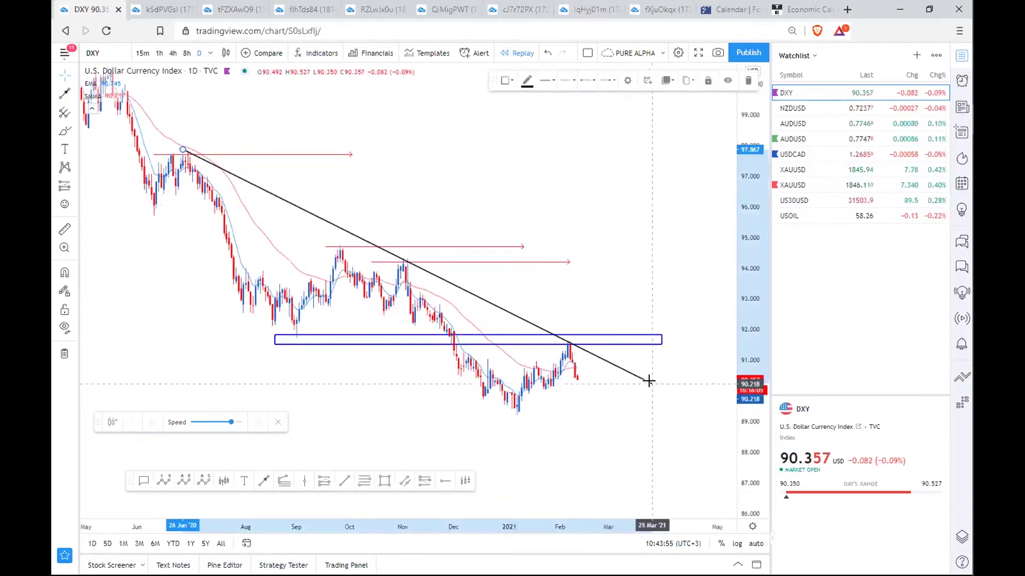
{"action": "left_click", "coordinate": [582, 409]}
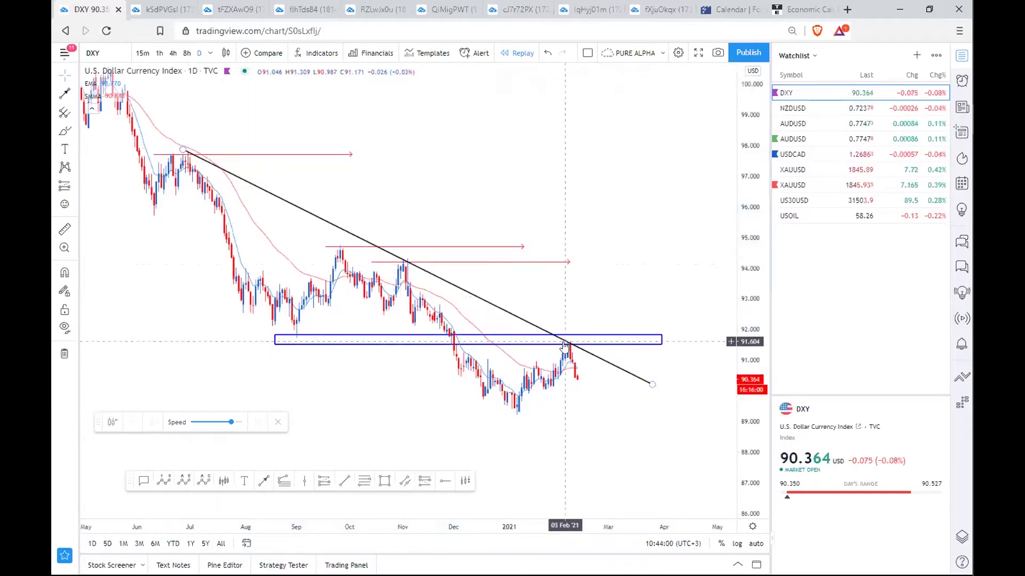
- Duplicate the trend line as a parallel lower channel line along the August–September 2020 lows, and close the replay
{"action": "mouse_move", "coordinate": [487, 307]}
{"action": "left_mouse_down"}
{"action": "mouse_move", "coordinate": [472, 423]}
{"action": "mouse_move", "coordinate": [489, 423]}
{"action": "mouse_move", "coordinate": [501, 440]}
{"action": "left_mouse_up"}
{"action": "left_click", "coordinate": [581, 408]}
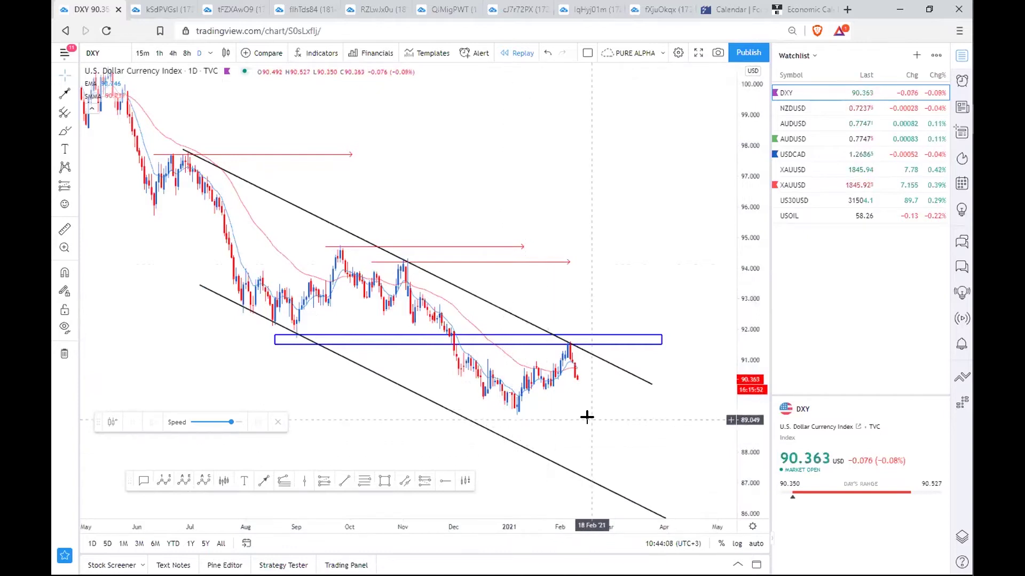
{"action": "left_click", "coordinate": [277, 421]}
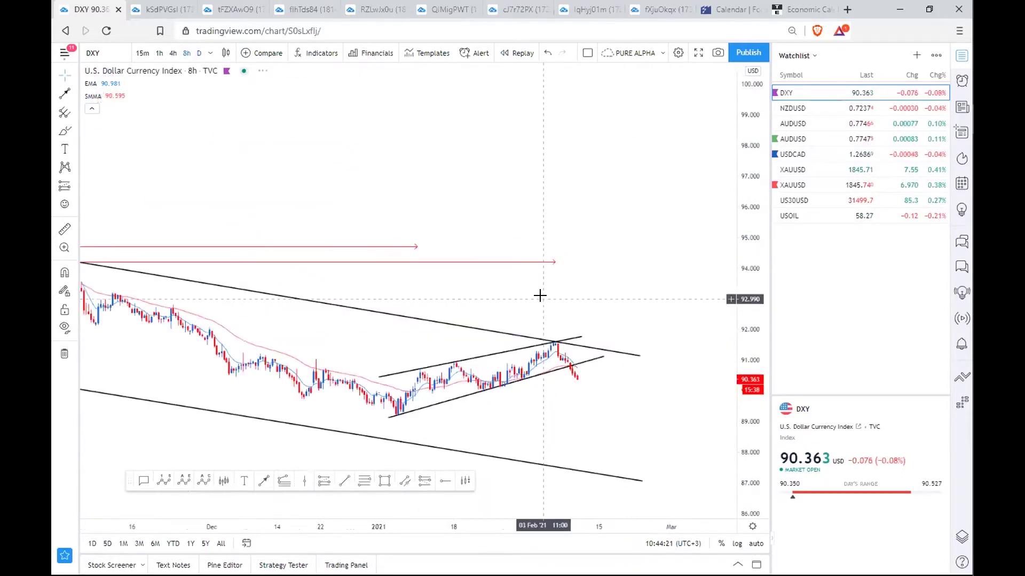
- Examine the 8-hour US Dollar Index chart in full screen, comparing the descending channel with the rising channel formed since January 2021
{"action": "scroll", "coordinate": [540, 295], "scroll_direction": "down", "scroll_amount": 3}
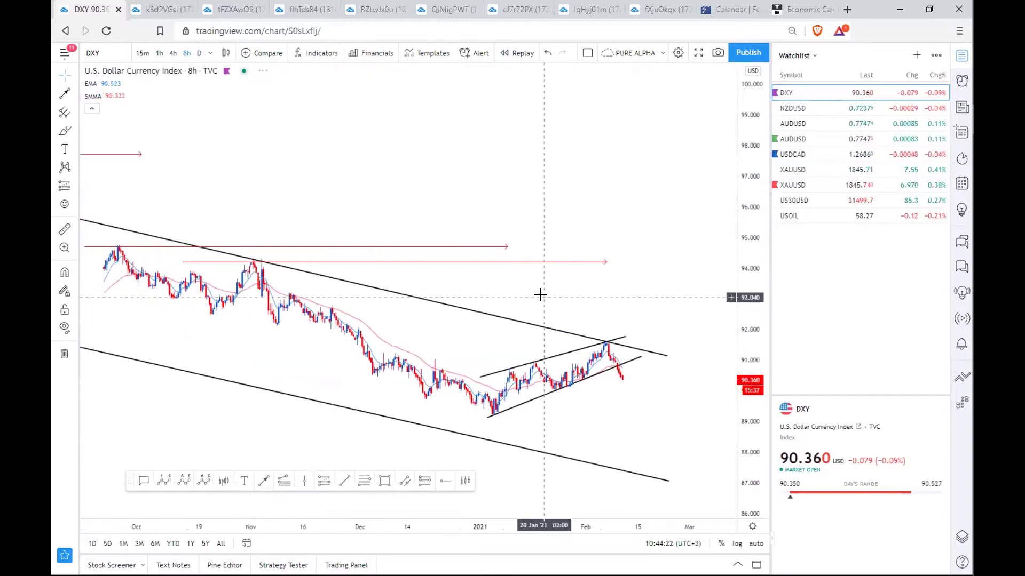
{"action": "left_click", "coordinate": [697, 53]}
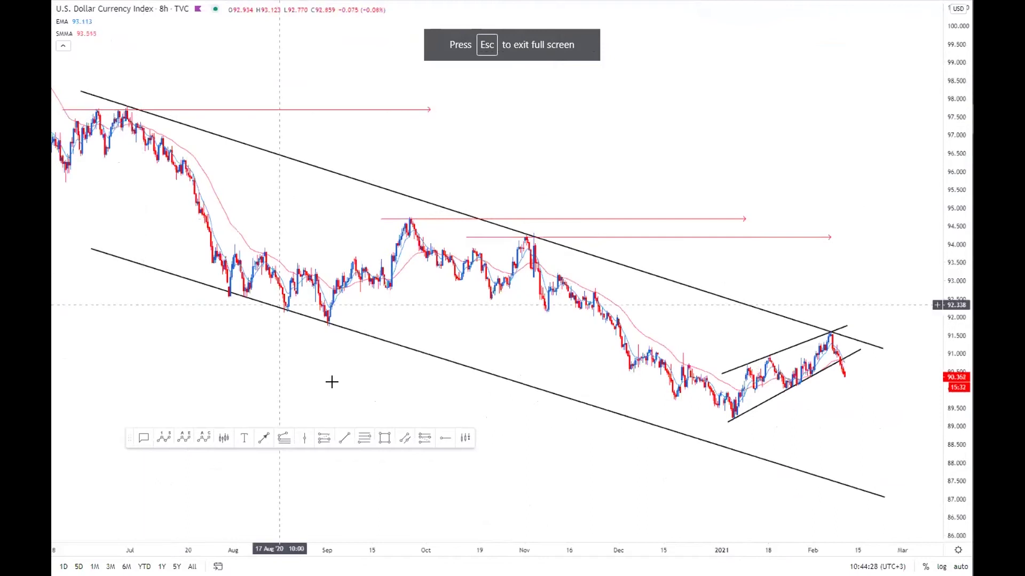
{"action": "scroll", "coordinate": [755, 415], "scroll_direction": "up", "scroll_amount": 5}
{"action": "left_click_drag", "start_coordinate": [955, 464], "coordinate": [793, 407]}
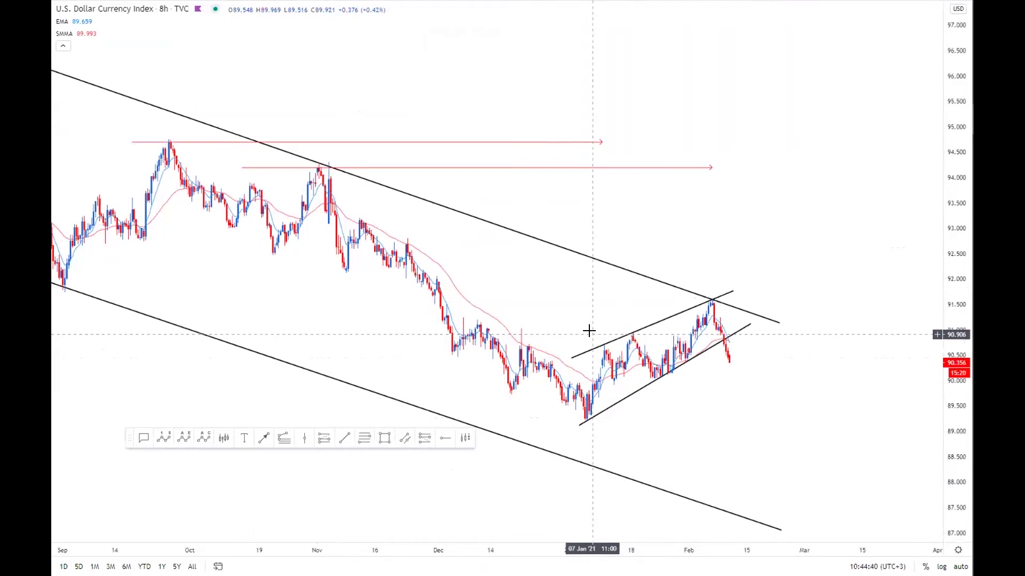
{"action": "scroll", "coordinate": [589, 332], "scroll_direction": "up", "scroll_amount": 3}
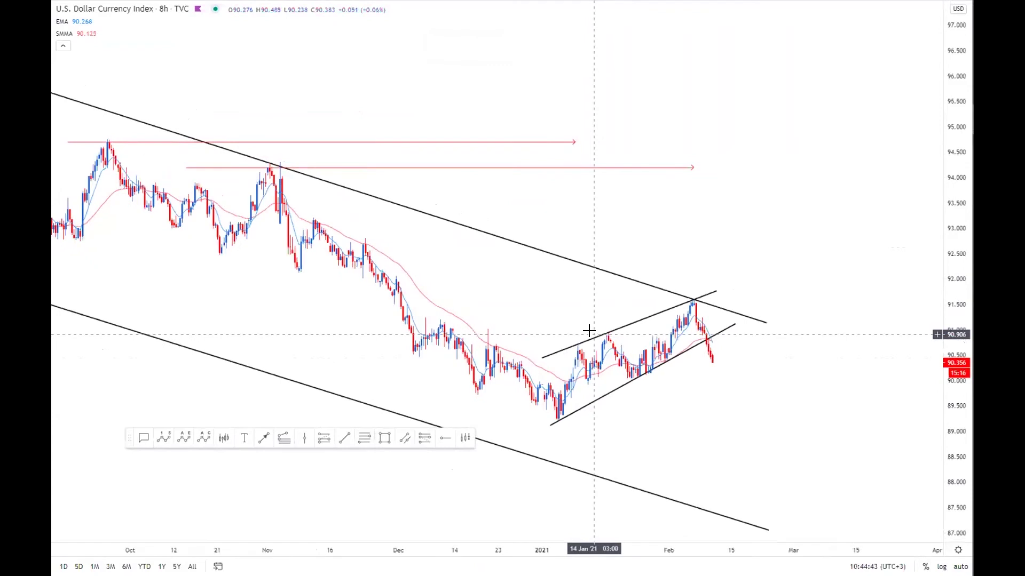
{"action": "scroll", "coordinate": [612, 338], "scroll_direction": "up", "scroll_amount": 2}
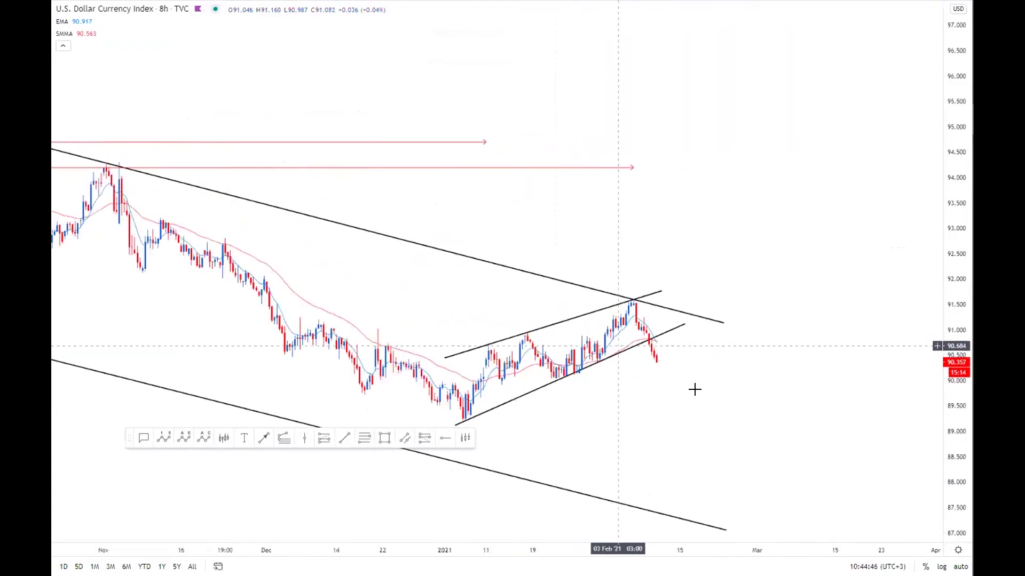
{"action": "left_click_drag", "start_coordinate": [948, 446], "coordinate": [836, 291]}
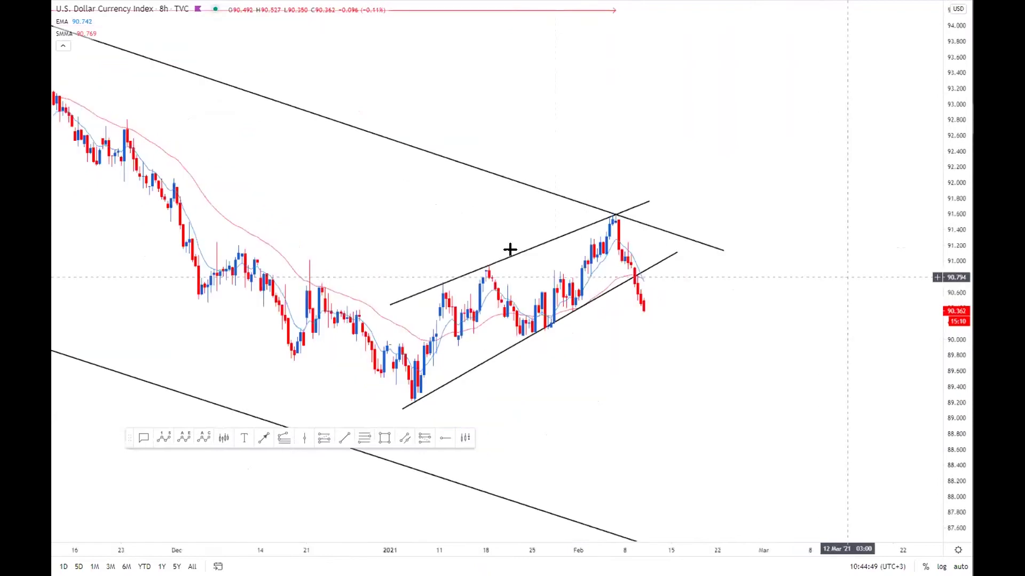
{"action": "scroll", "coordinate": [510, 250], "scroll_direction": "up", "scroll_amount": 1}
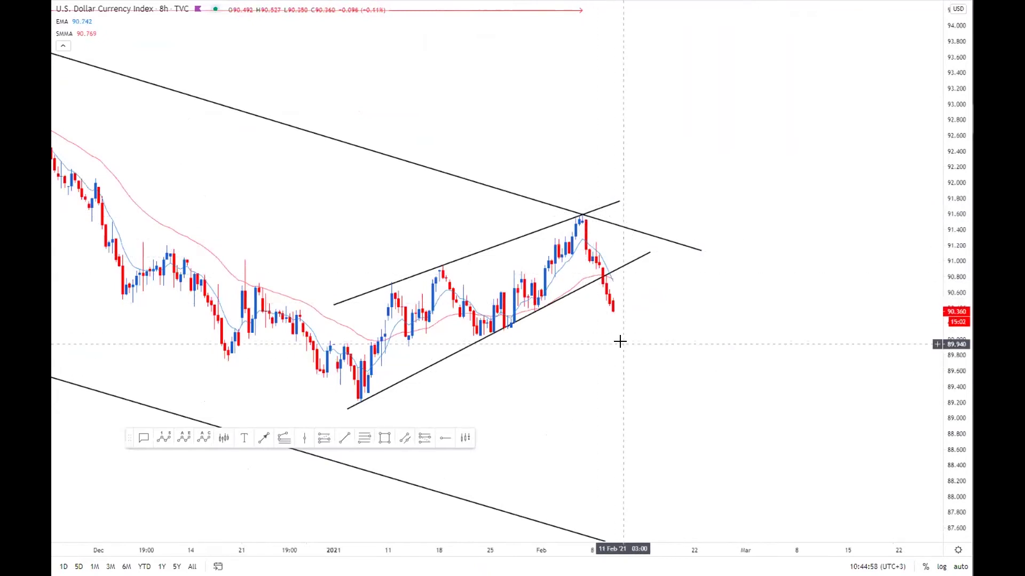
{"action": "scroll", "coordinate": [620, 342], "scroll_direction": "down", "scroll_amount": 5}
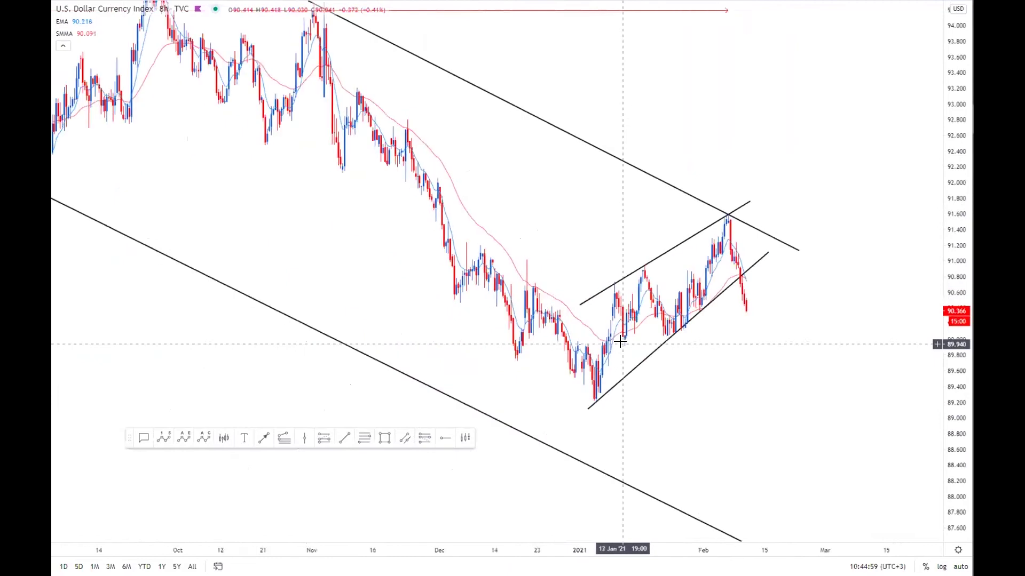
{"action": "scroll", "coordinate": [620, 342], "scroll_direction": "up", "scroll_amount": 2}
{"action": "scroll", "coordinate": [619, 341], "scroll_direction": "up", "scroll_amount": 1}
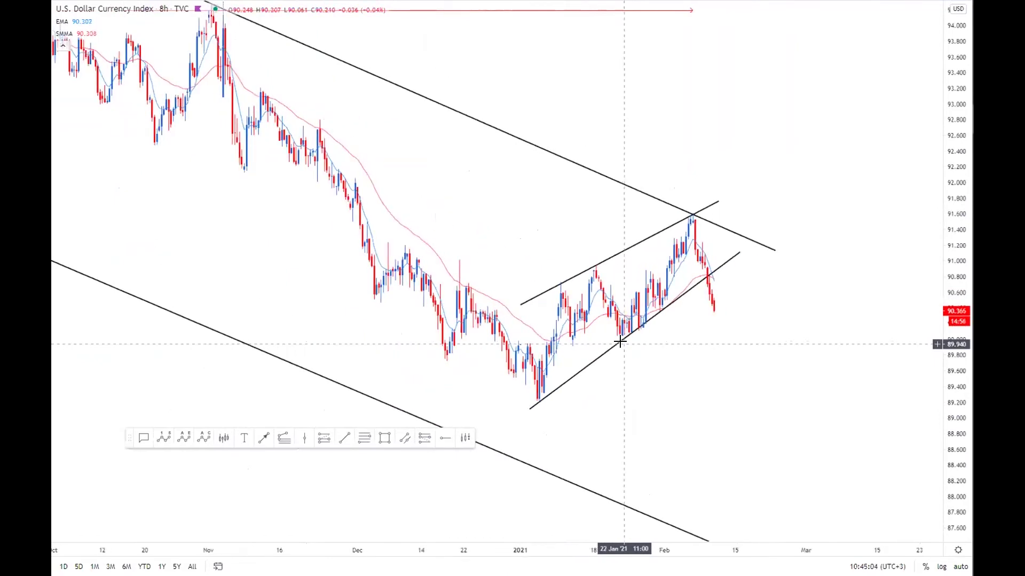
- Switch the US Dollar Index to the 4-hour interval, examine the latest price action around the rising channel, and leave full screen
{"action": "type", "text": "4h"}
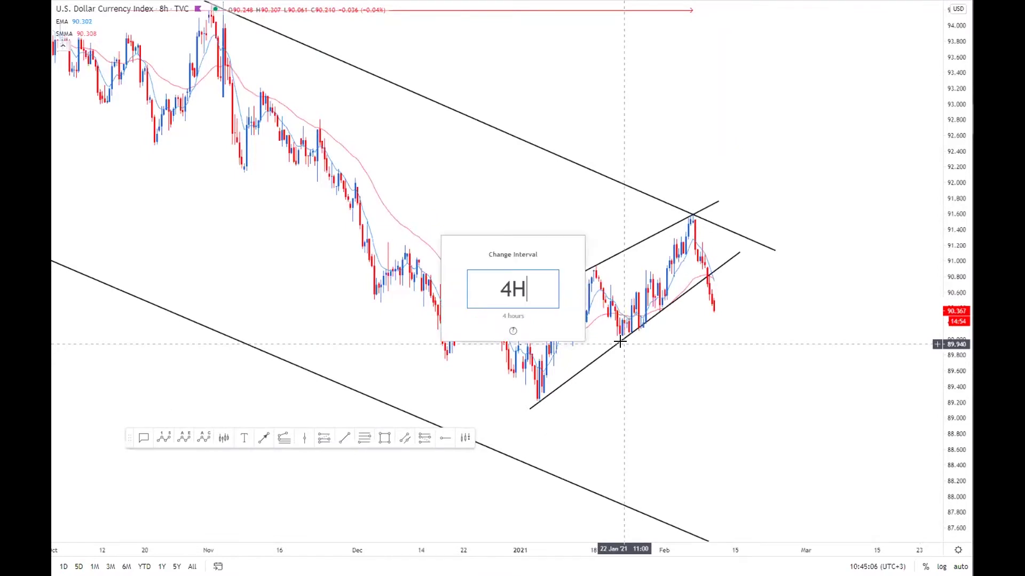
{"action": "key", "text": "Return"}
{"action": "scroll", "coordinate": [620, 342], "scroll_direction": "down", "scroll_amount": 3}
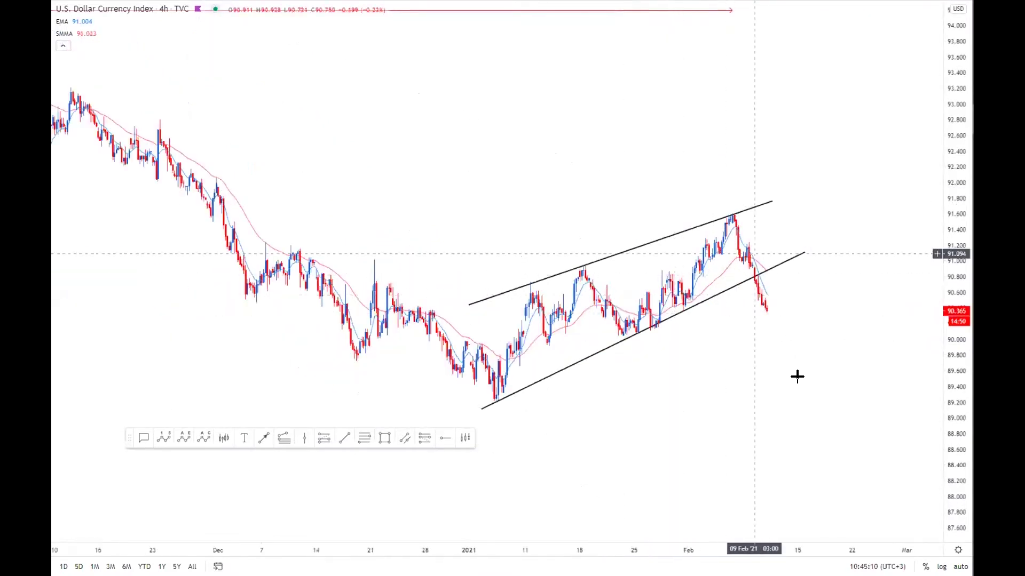
{"action": "key", "text": "Escape"}
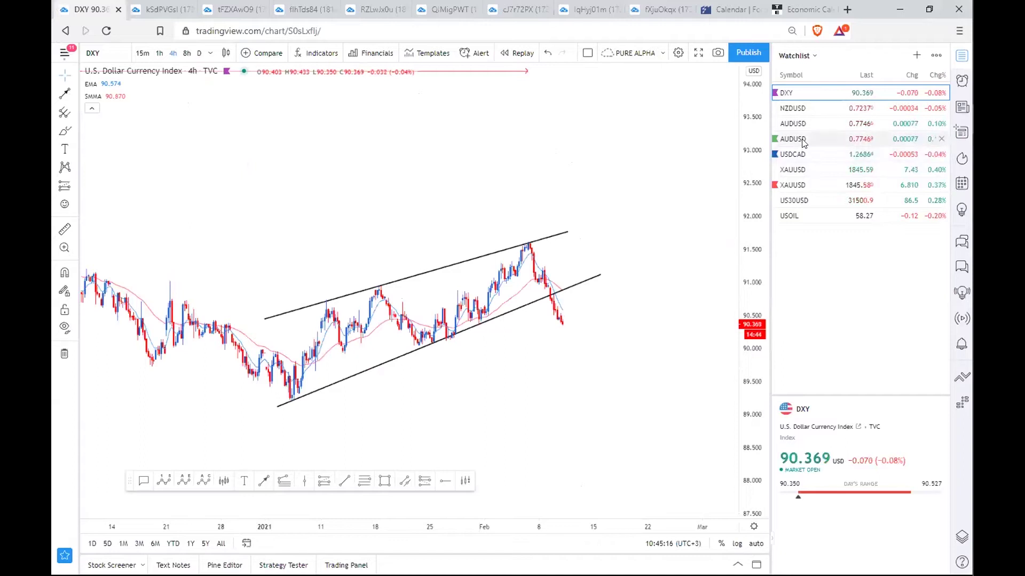
- Open the green-flagged AUDUSD chart from the watchlist on the daily interval in full screen
{"action": "left_click", "coordinate": [803, 139]}
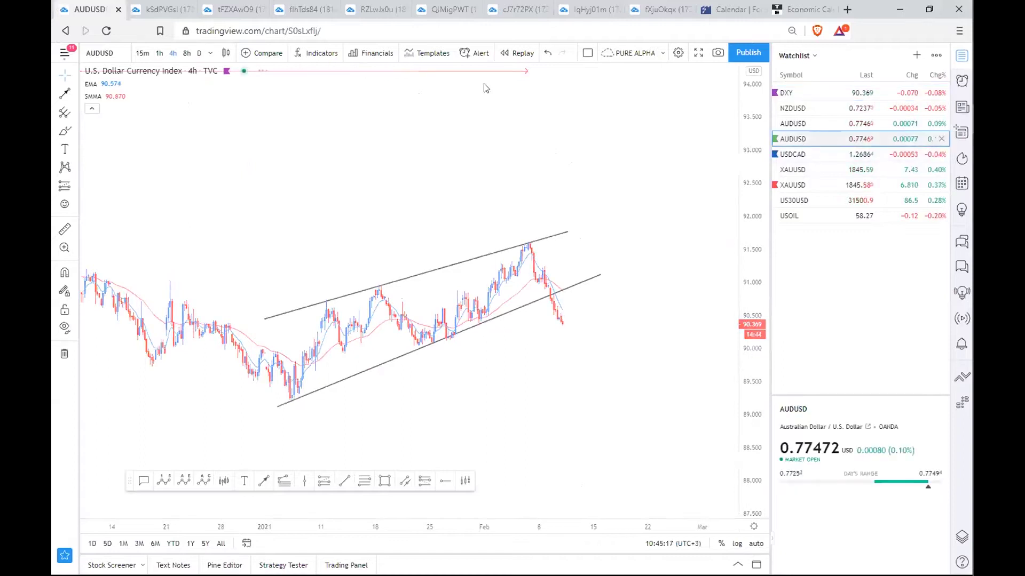
{"action": "left_click", "coordinate": [199, 54]}
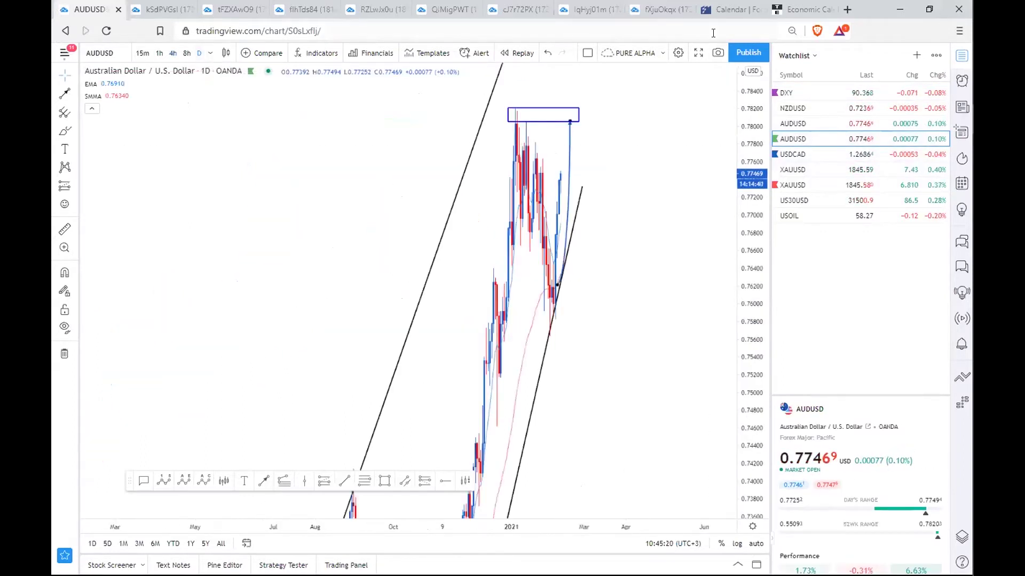
{"action": "left_click", "coordinate": [699, 54]}
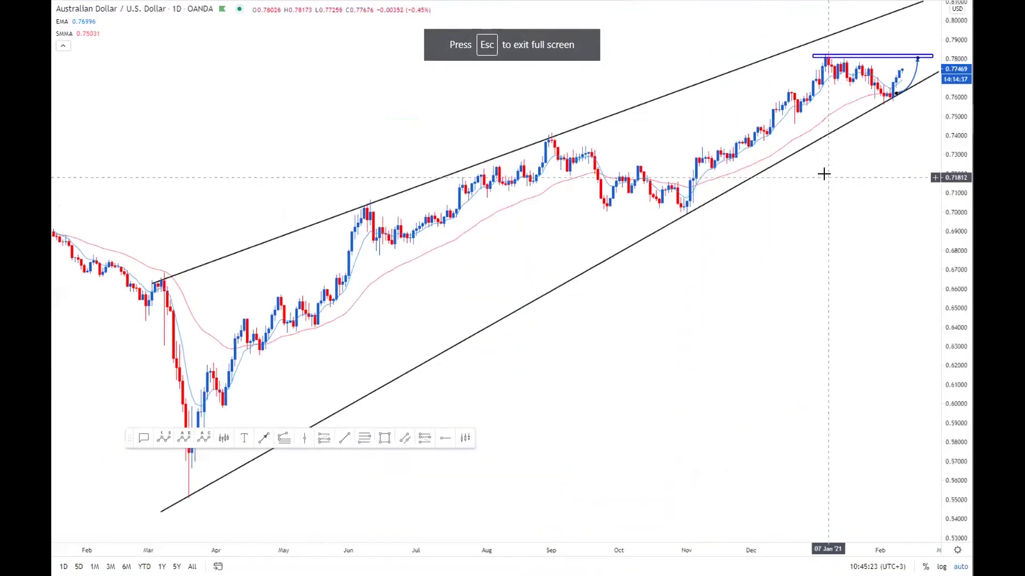
- Examine AUDUSD's daily rising channel, the projected move from its lower line, and the blue zone at the January 2021 highs
{"action": "scroll", "coordinate": [823, 174], "scroll_direction": "up", "scroll_amount": 3}
{"action": "scroll", "coordinate": [679, 176], "scroll_direction": "up", "scroll_amount": 3}
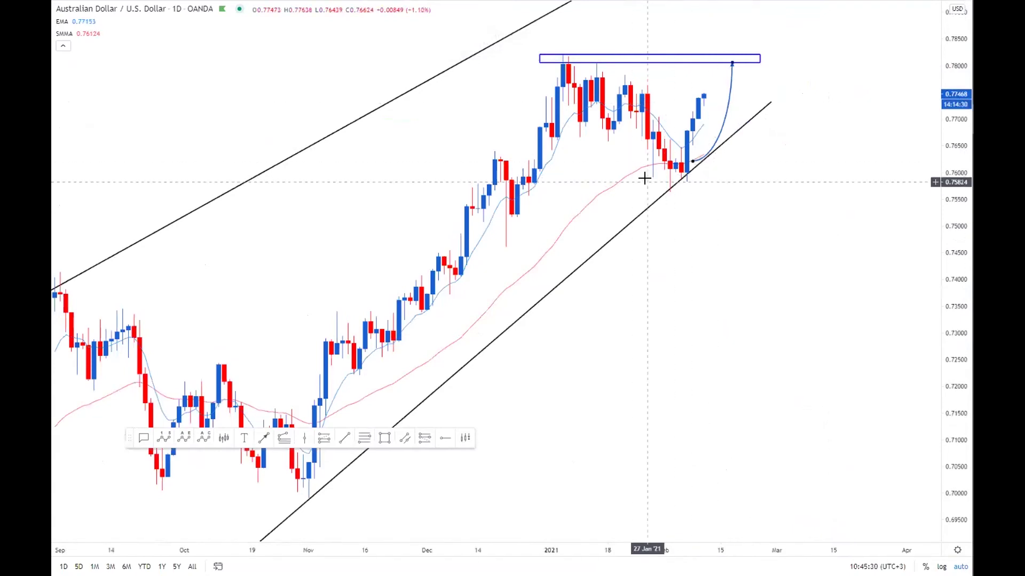
{"action": "scroll", "coordinate": [645, 179], "scroll_direction": "up", "scroll_amount": 1}
{"action": "scroll", "coordinate": [729, 296], "scroll_direction": "down", "scroll_amount": 3}
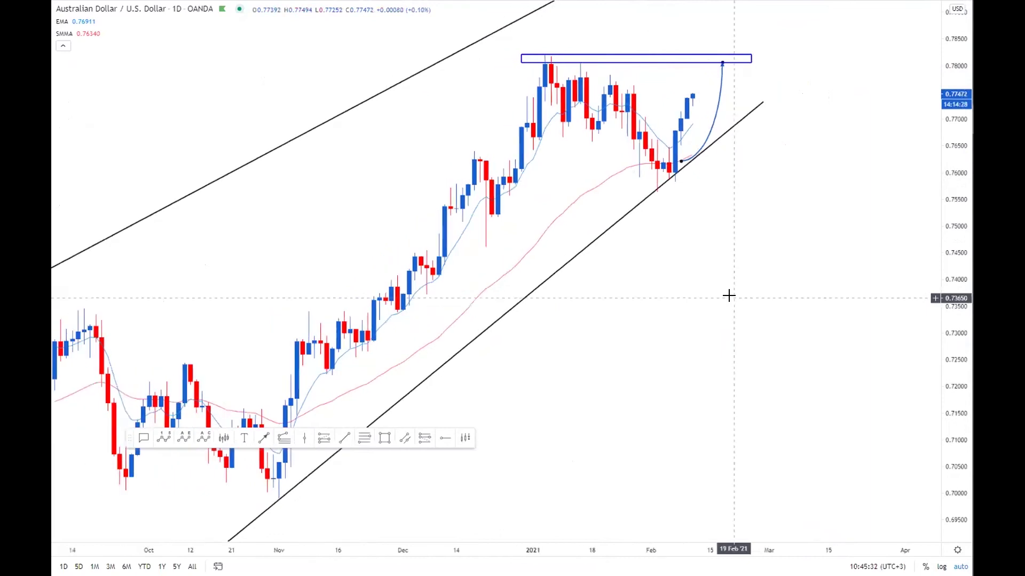
{"action": "scroll", "coordinate": [729, 295], "scroll_direction": "down", "scroll_amount": 3}
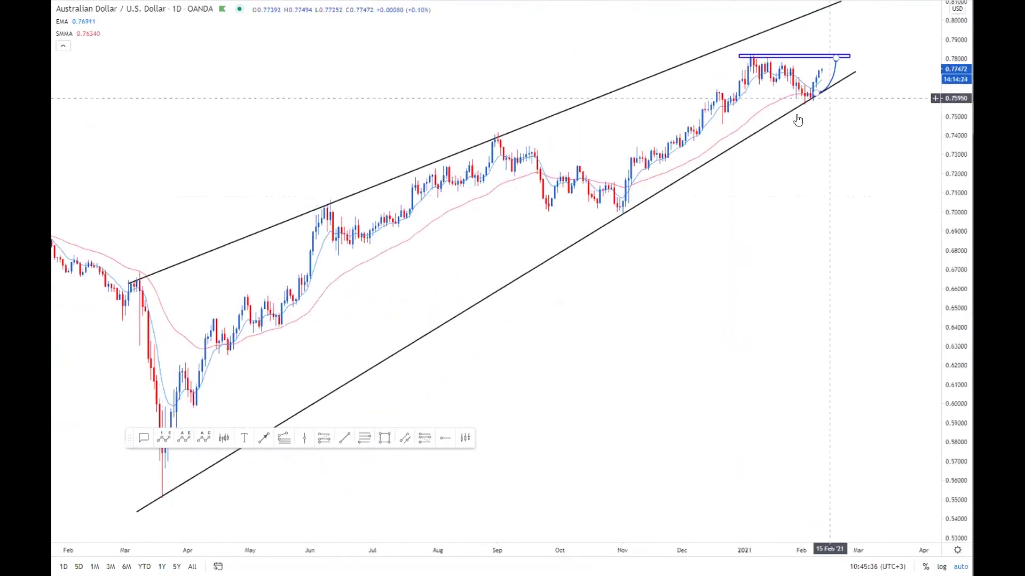
{"action": "scroll", "coordinate": [773, 186], "scroll_direction": "up", "scroll_amount": 2}
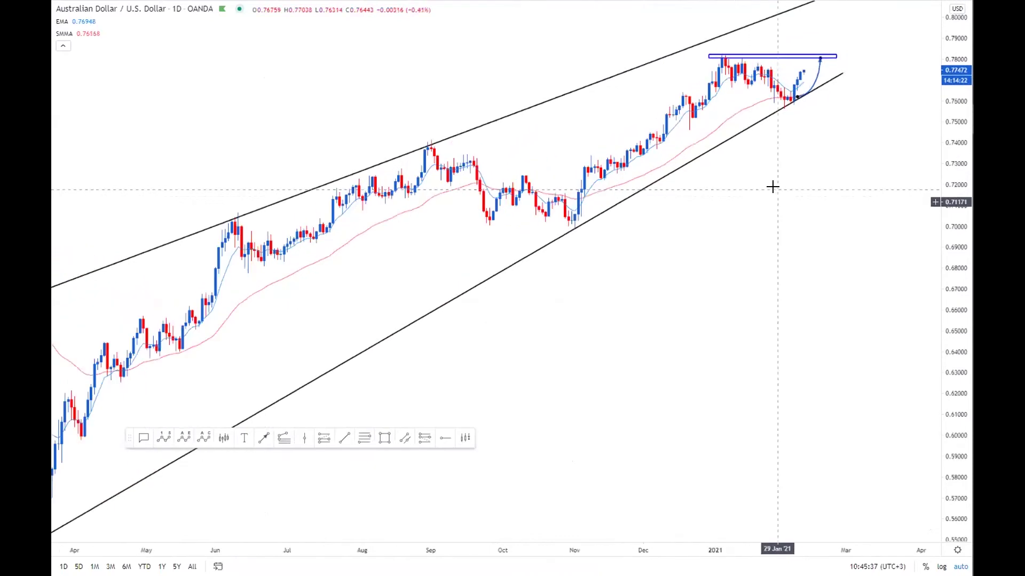
{"action": "scroll", "coordinate": [773, 186], "scroll_direction": "up", "scroll_amount": 2}
{"action": "scroll", "coordinate": [709, 172], "scroll_direction": "up", "scroll_amount": 1}
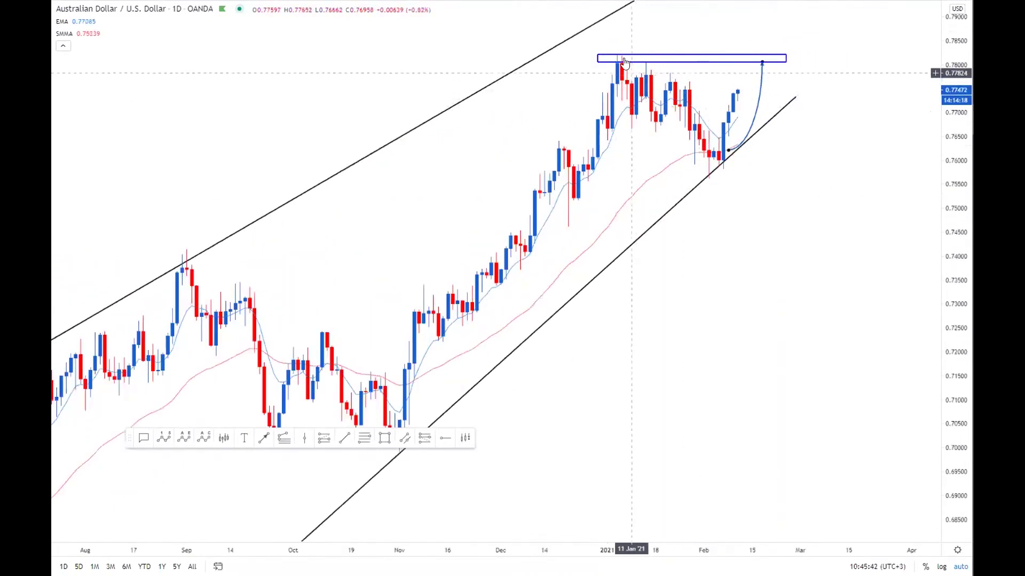
- Switch AUDUSD to the 4-hour interval and examine the falling channel, the curved projection and the green level near 0.781
{"action": "type", "text": "4H"}
{"action": "key", "text": "Return"}
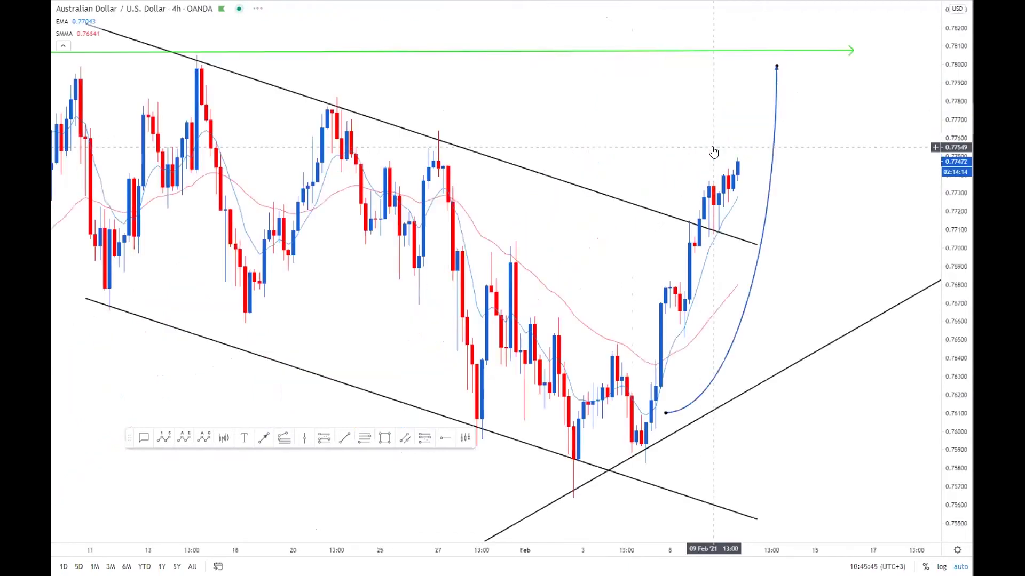
{"action": "scroll", "coordinate": [714, 153], "scroll_direction": "down", "scroll_amount": 2}
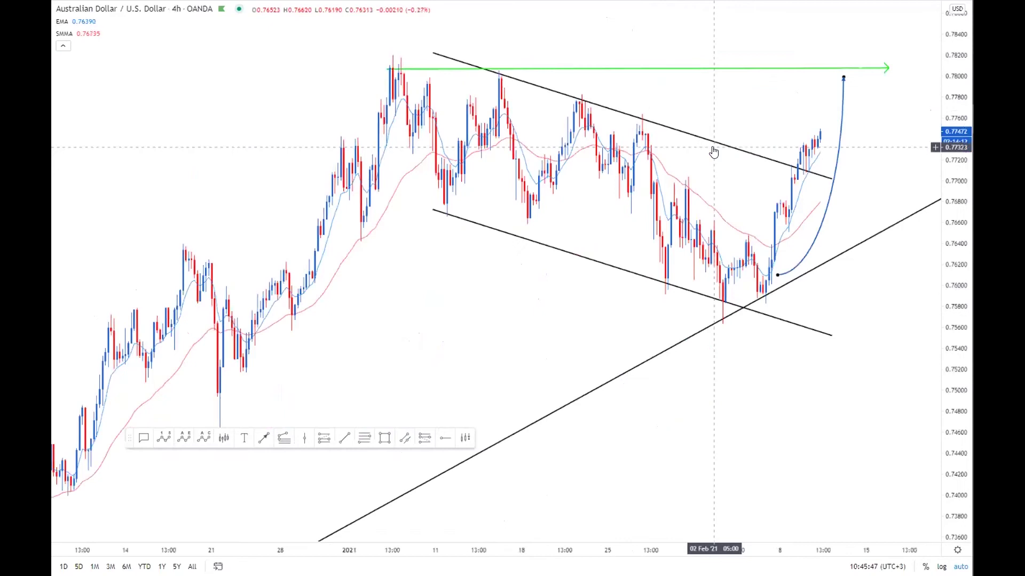
{"action": "scroll", "coordinate": [699, 210], "scroll_direction": "up", "scroll_amount": 1}
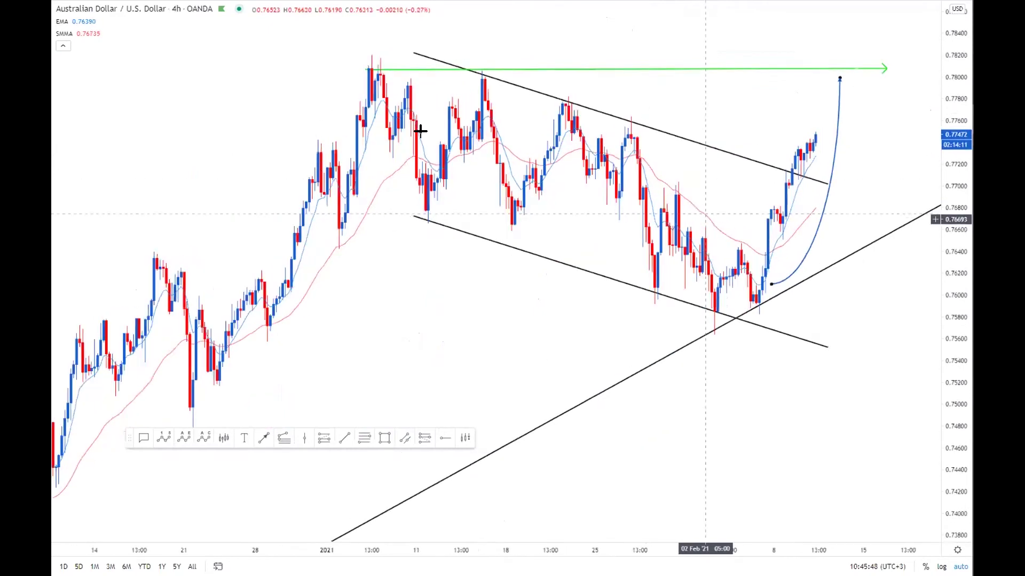
{"action": "scroll", "coordinate": [692, 334], "scroll_direction": "up", "scroll_amount": 1}
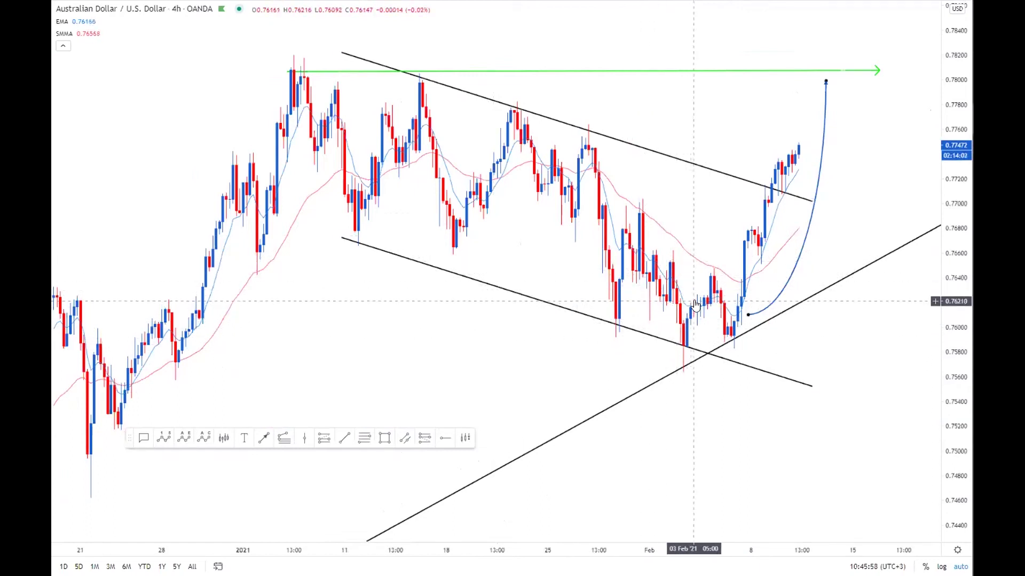
{"action": "scroll", "coordinate": [695, 315], "scroll_direction": "up", "scroll_amount": 2}
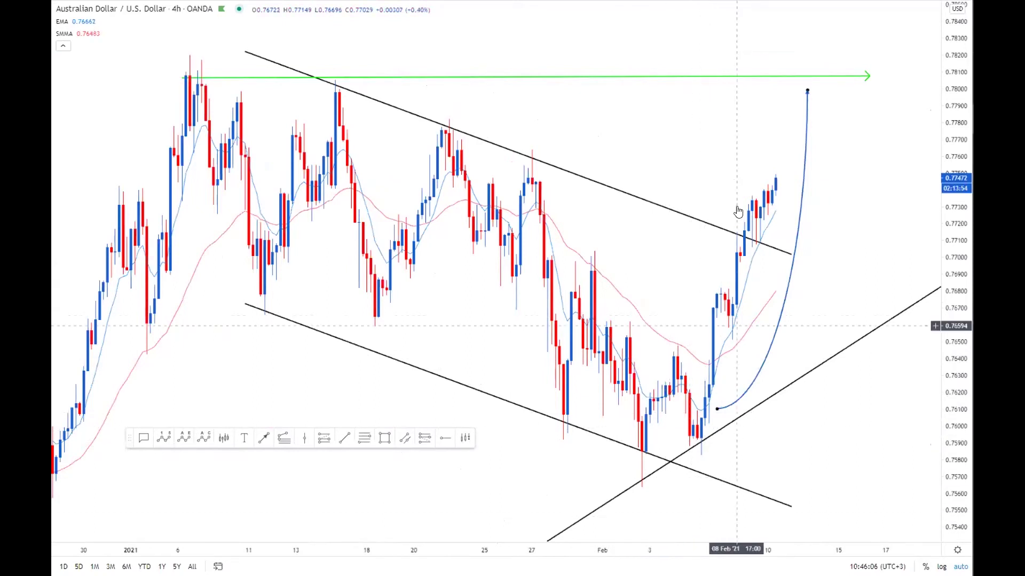
{"action": "scroll", "coordinate": [762, 442], "scroll_direction": "down", "scroll_amount": 1}
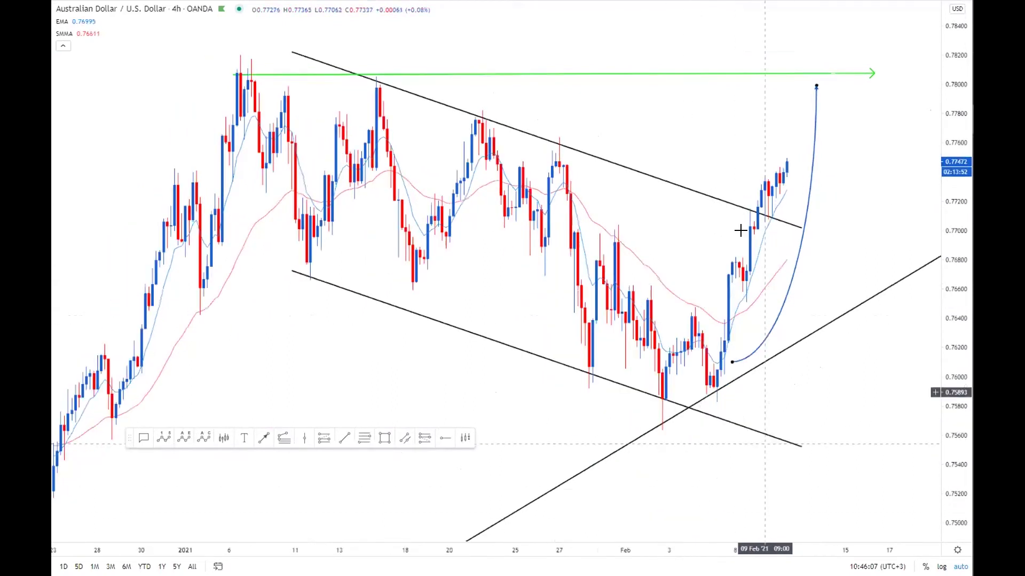
{"action": "scroll", "coordinate": [740, 230], "scroll_direction": "down", "scroll_amount": 2}
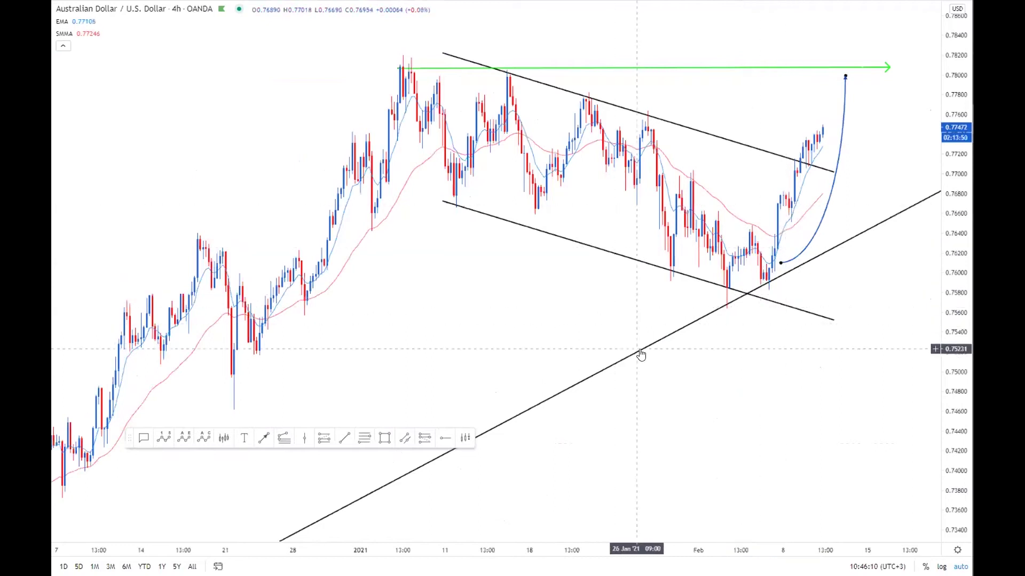
- Switch AUDUSD to the 1-hour interval and examine the falling wedge, the long position and the curved projection
{"action": "scroll", "coordinate": [641, 355], "scroll_direction": "up", "scroll_amount": 1}
{"action": "scroll", "coordinate": [710, 463], "scroll_direction": "up", "scroll_amount": 1}
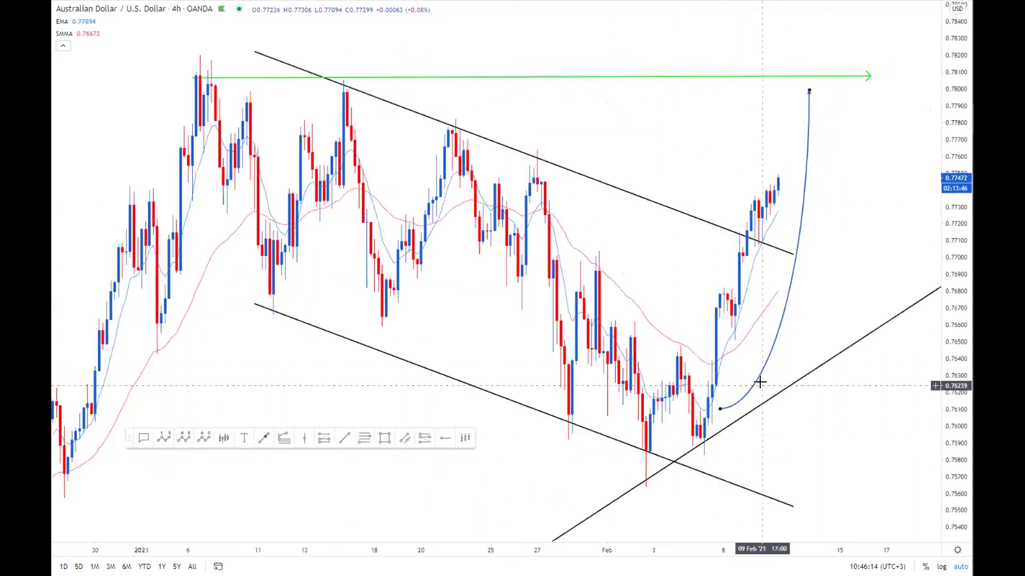
{"action": "scroll", "coordinate": [760, 382], "scroll_direction": "down", "scroll_amount": 1}
{"action": "scroll", "coordinate": [760, 382], "scroll_direction": "down", "scroll_amount": 1}
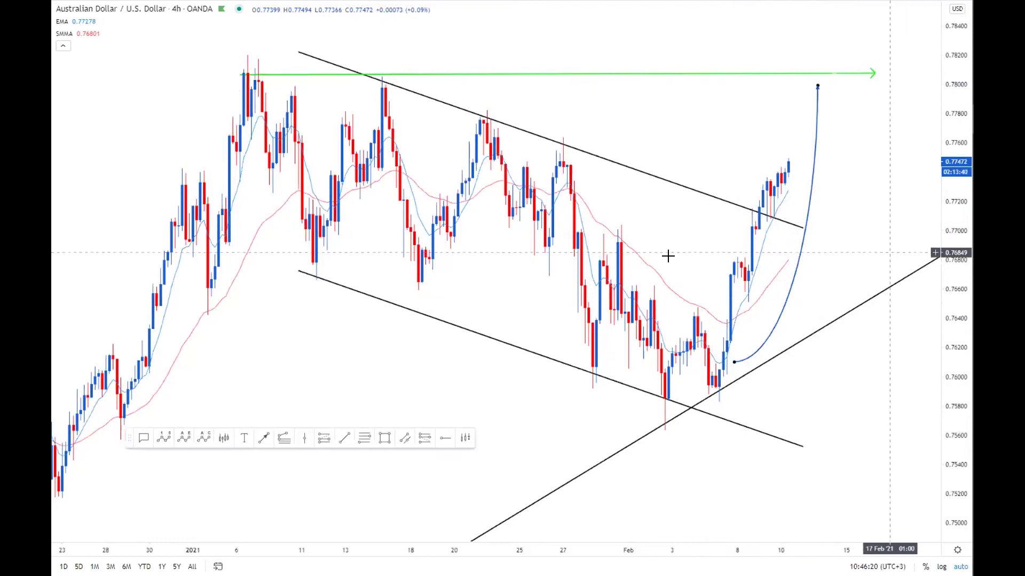
{"action": "scroll", "coordinate": [677, 383], "scroll_direction": "down", "scroll_amount": 2}
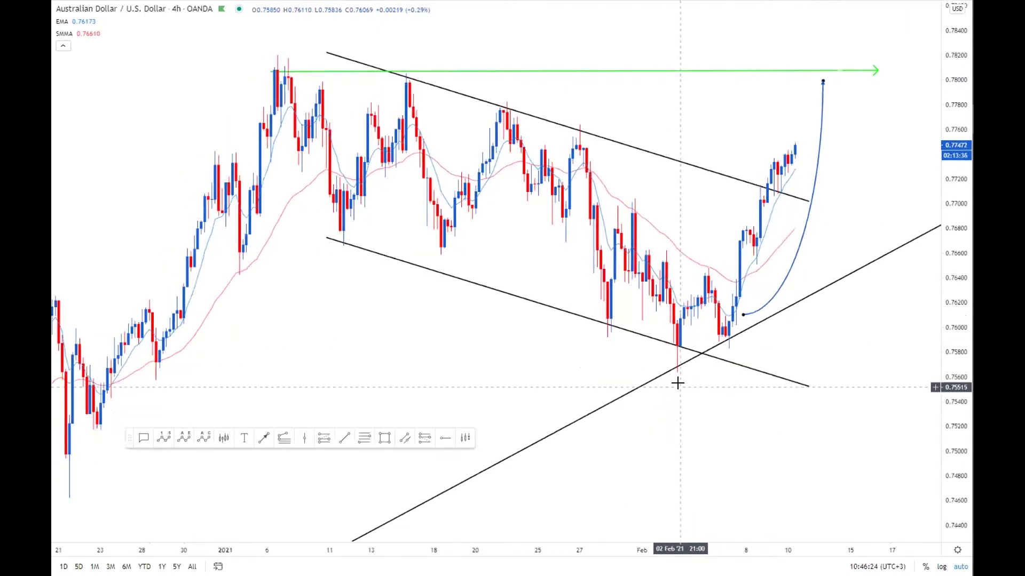
{"action": "type", "text": "1H"}
{"action": "key", "text": "Return"}
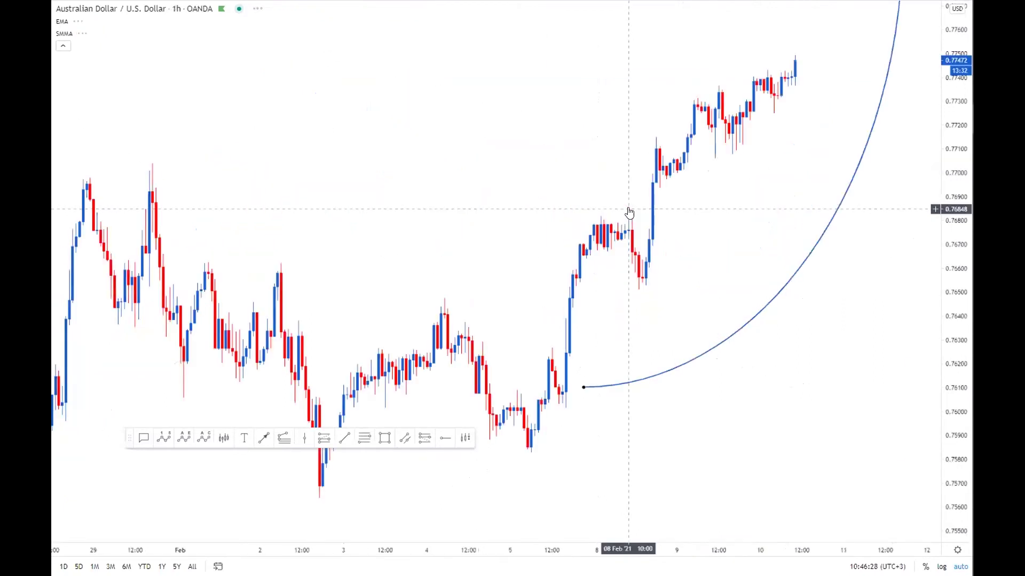
{"action": "scroll", "coordinate": [629, 213], "scroll_direction": "down", "scroll_amount": 5}
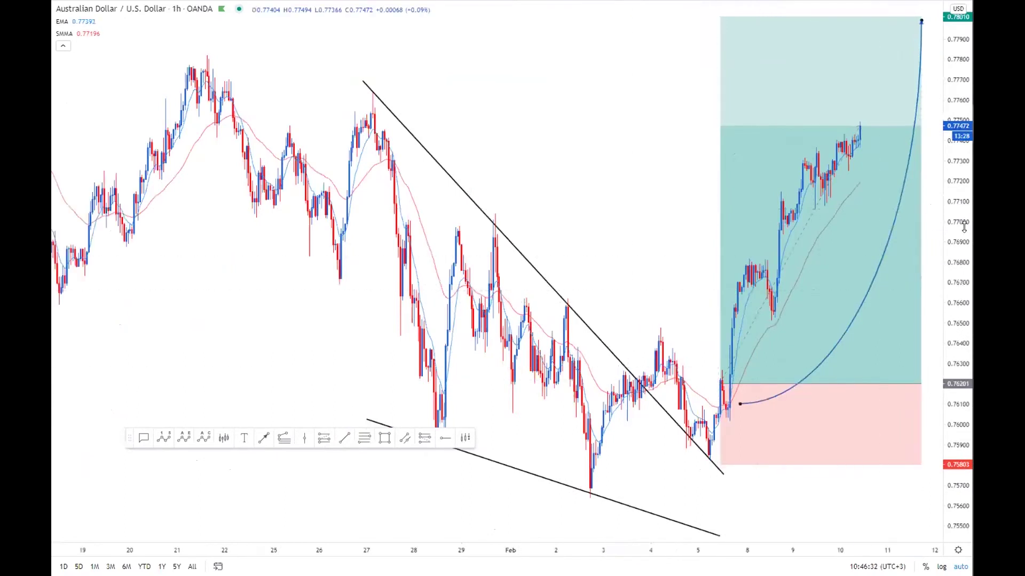
{"action": "left_click_drag", "start_coordinate": [755, 480], "coordinate": [704, 473]}
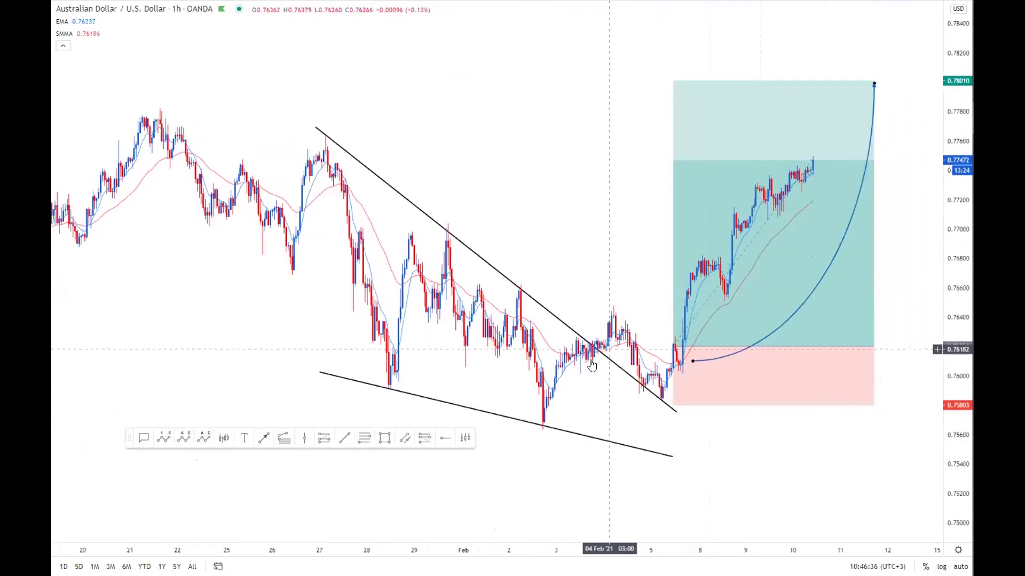
- Try the long position at the first breakout above the wedge on 4 February, and undo the move
{"action": "left_click_drag", "start_coordinate": [692, 341], "coordinate": [623, 316]}
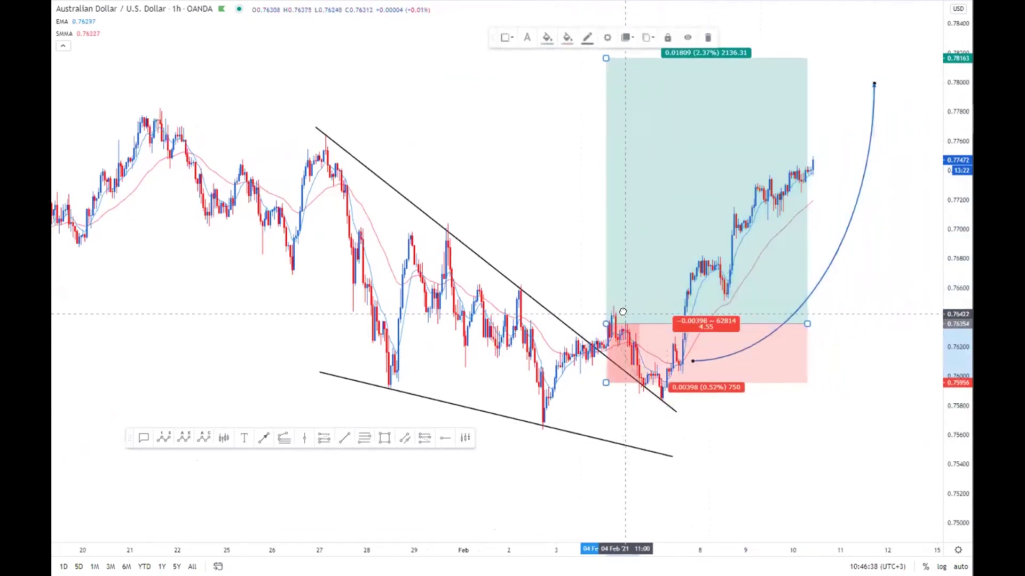
{"action": "left_click", "coordinate": [550, 394]}
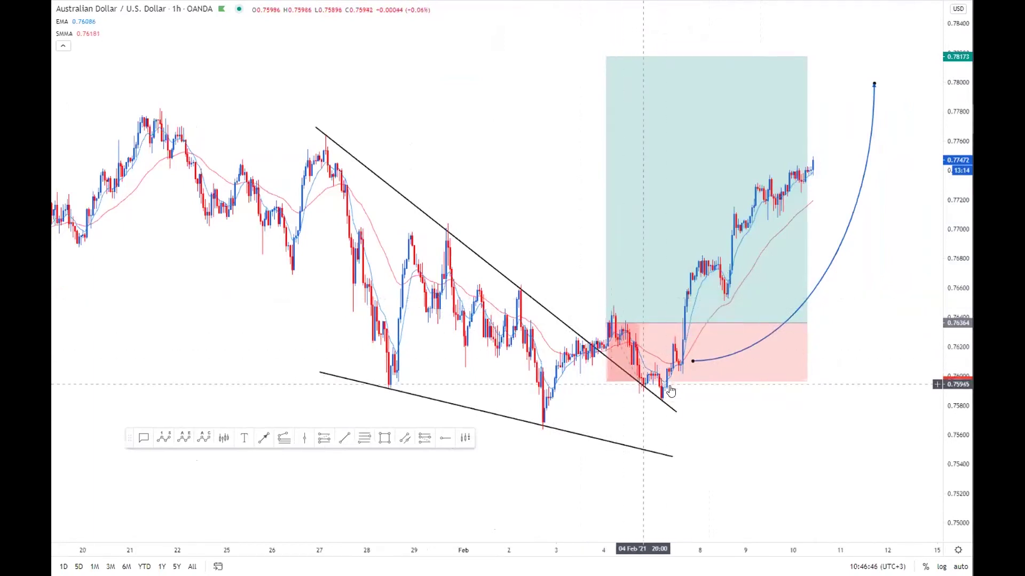
{"action": "key", "text": "ctrl+z"}
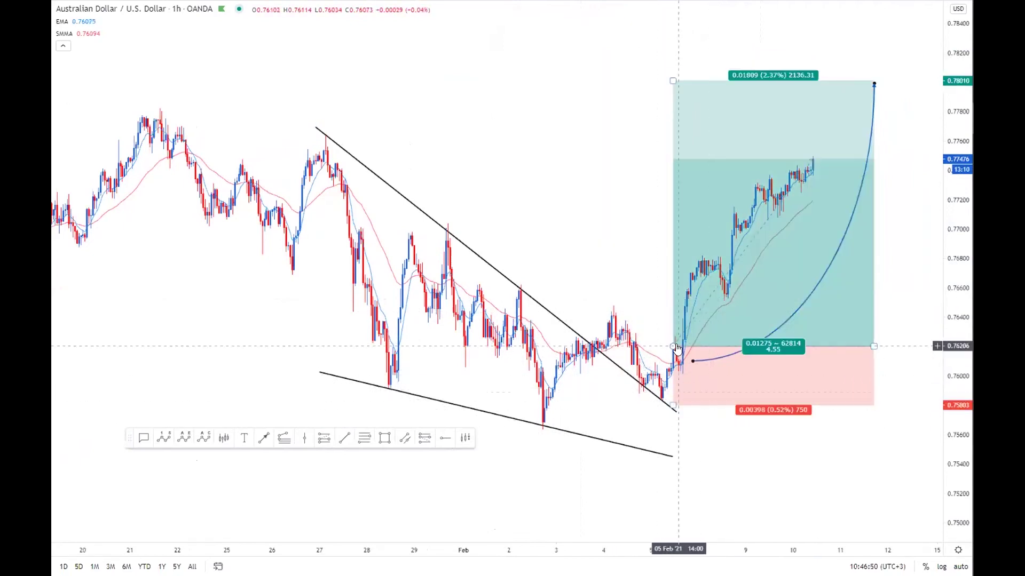
- Examine AUDUSD's 1-hour long position entry, its stop area and the retest of the wedge's upper line
{"action": "scroll", "coordinate": [660, 400], "scroll_direction": "up", "scroll_amount": 3}
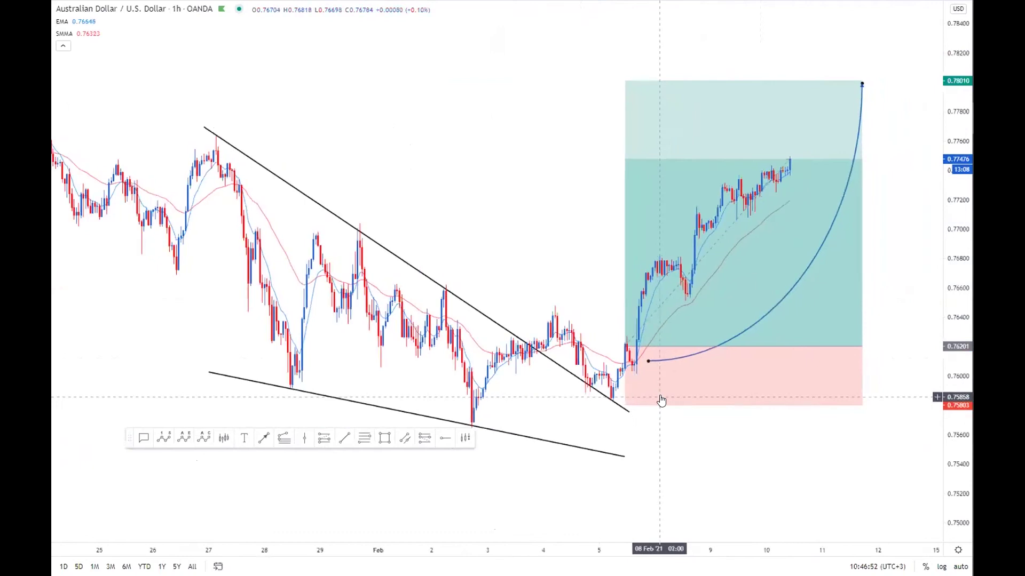
{"action": "scroll", "coordinate": [660, 399], "scroll_direction": "up", "scroll_amount": 2}
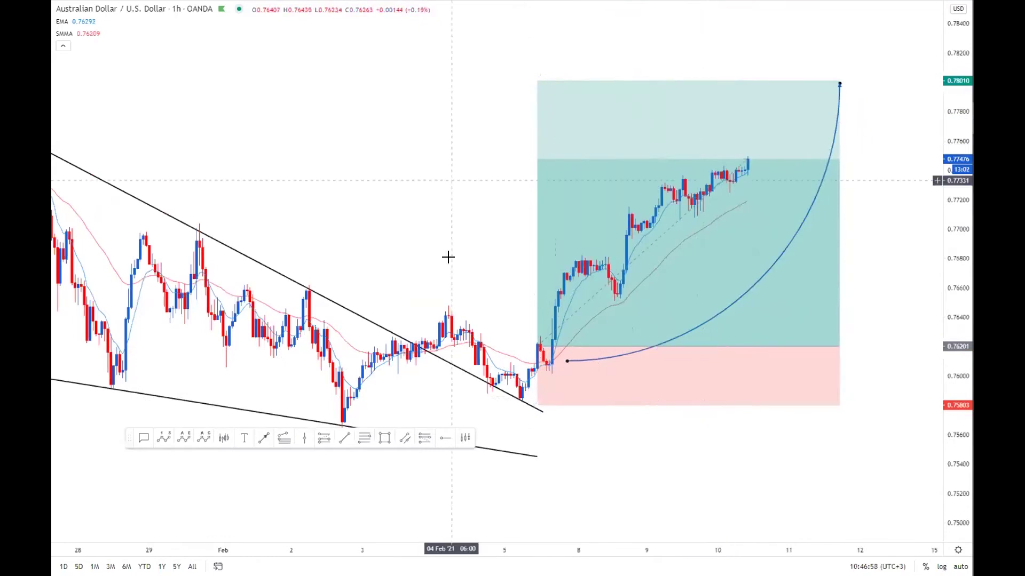
{"action": "scroll", "coordinate": [530, 293], "scroll_direction": "down", "scroll_amount": 3}
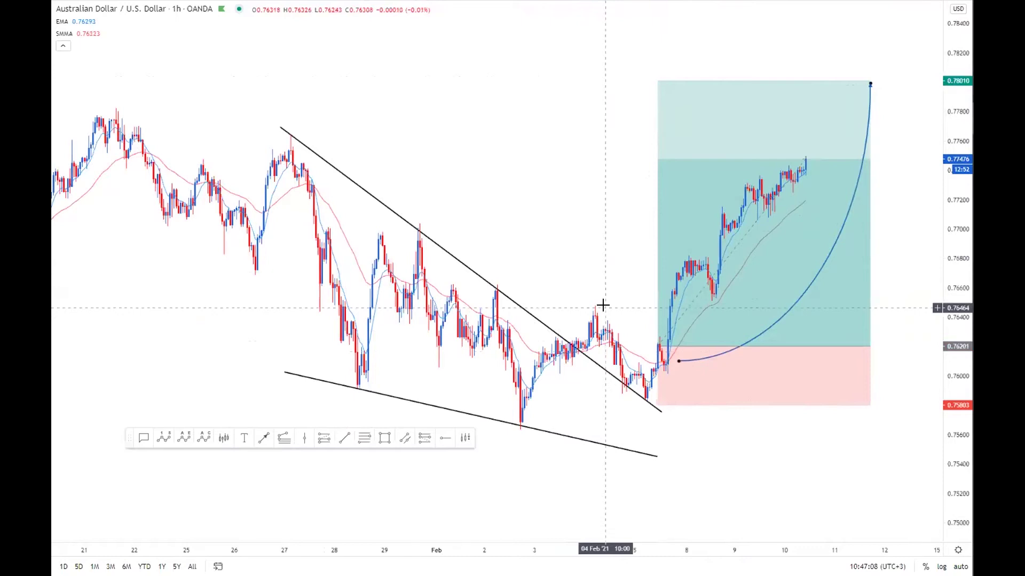
- Leave full screen and return AUDUSD to the 4-hour interval with the falling channel and green level in view
{"action": "key", "text": "Escape"}
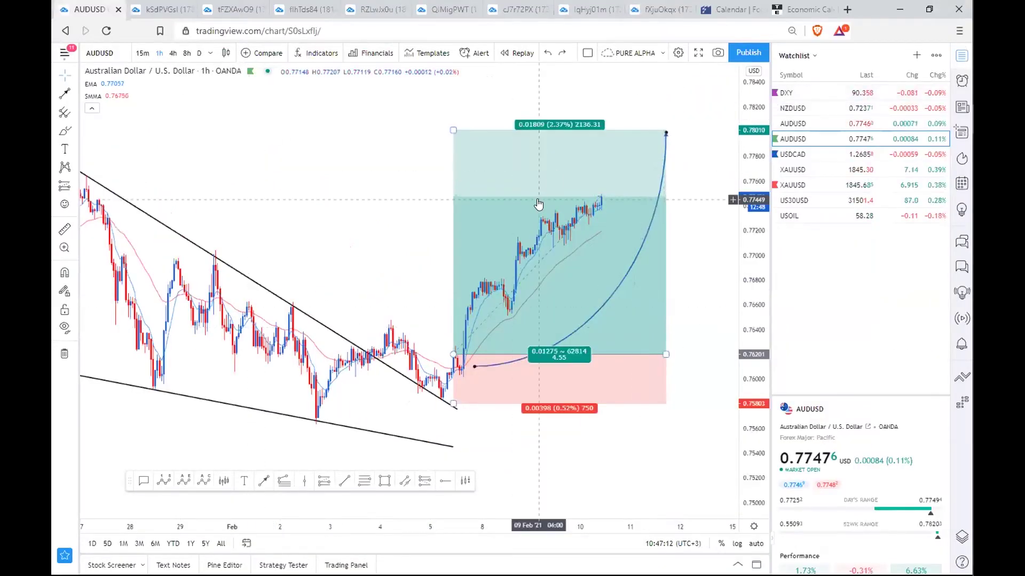
{"action": "scroll", "coordinate": [411, 224], "scroll_direction": "down", "scroll_amount": 2}
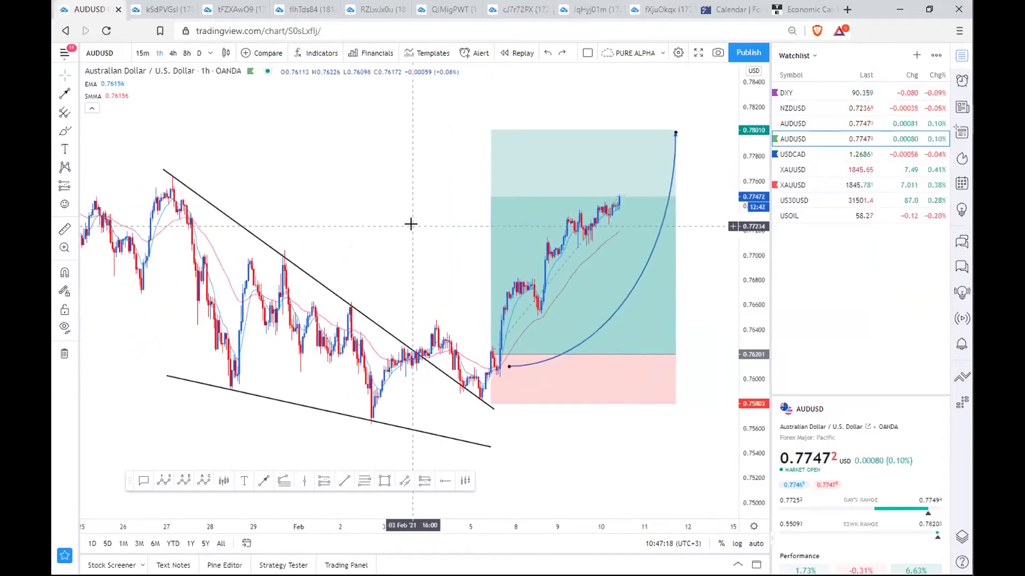
{"action": "left_click", "coordinate": [174, 57]}
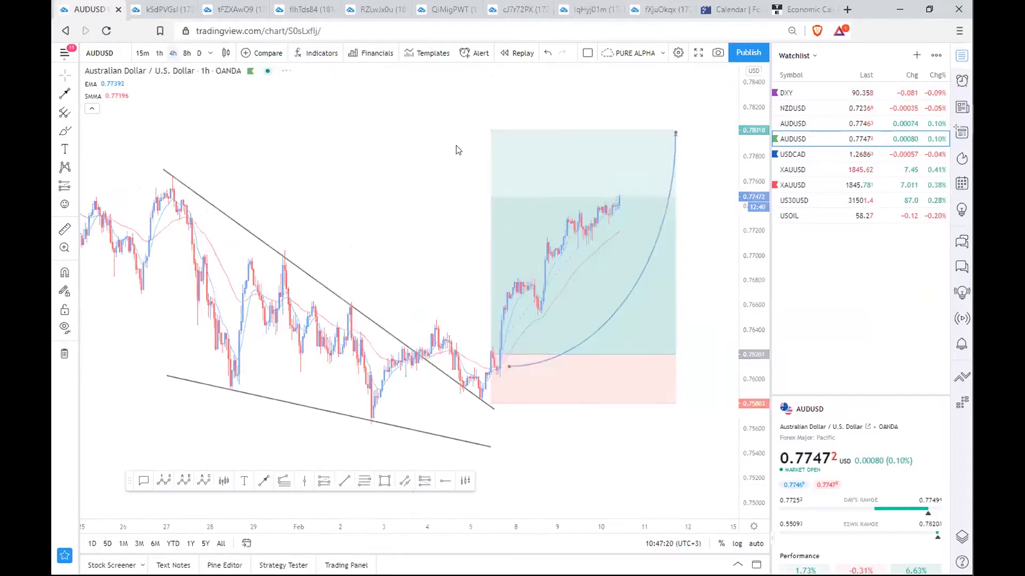
{"action": "scroll", "coordinate": [597, 227], "scroll_direction": "up", "scroll_amount": 2}
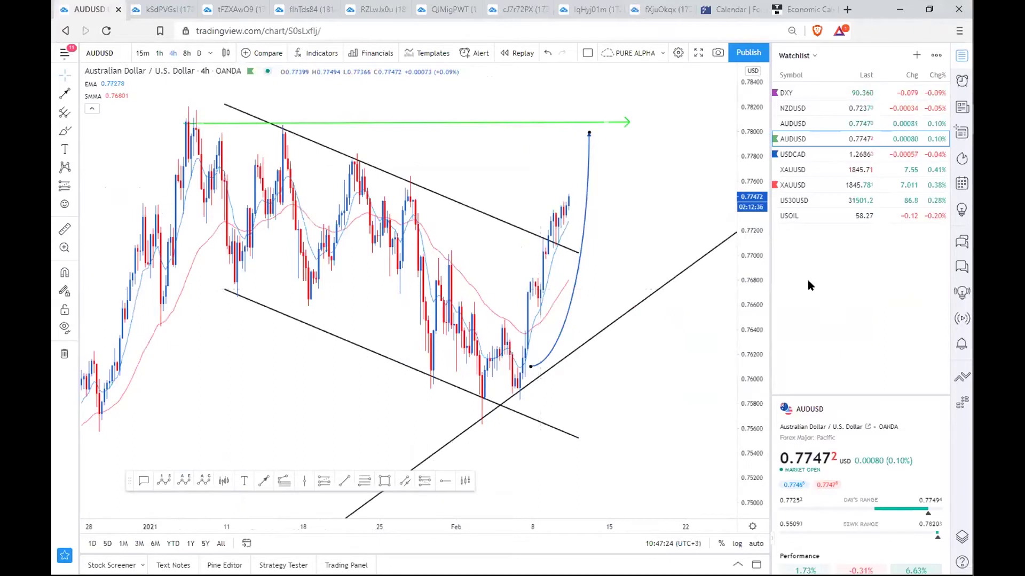
- Open USDCAD from the watchlist on the daily interval with the whole falling channel in view
{"action": "left_click", "coordinate": [807, 155]}
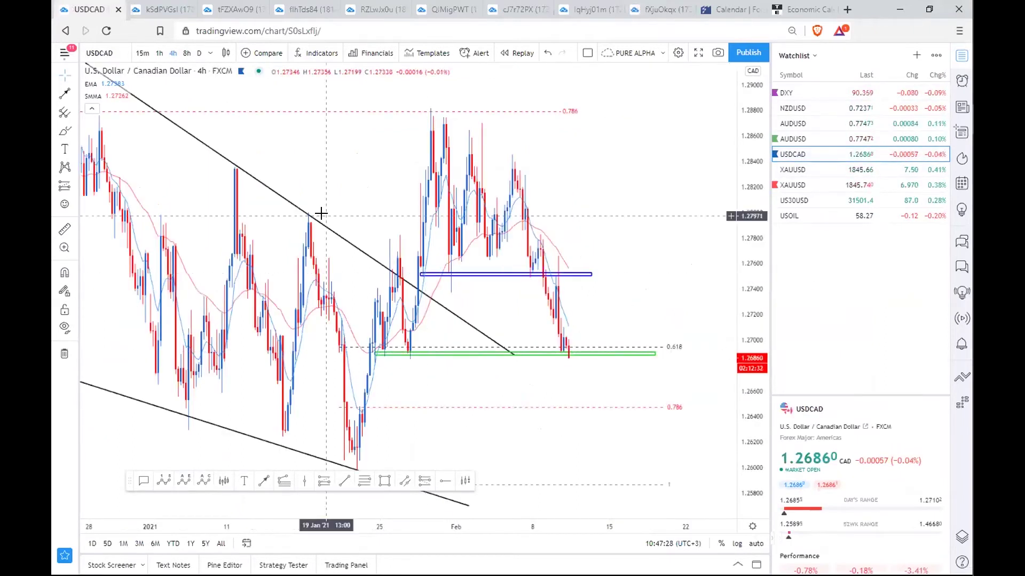
{"action": "left_click", "coordinate": [187, 53]}
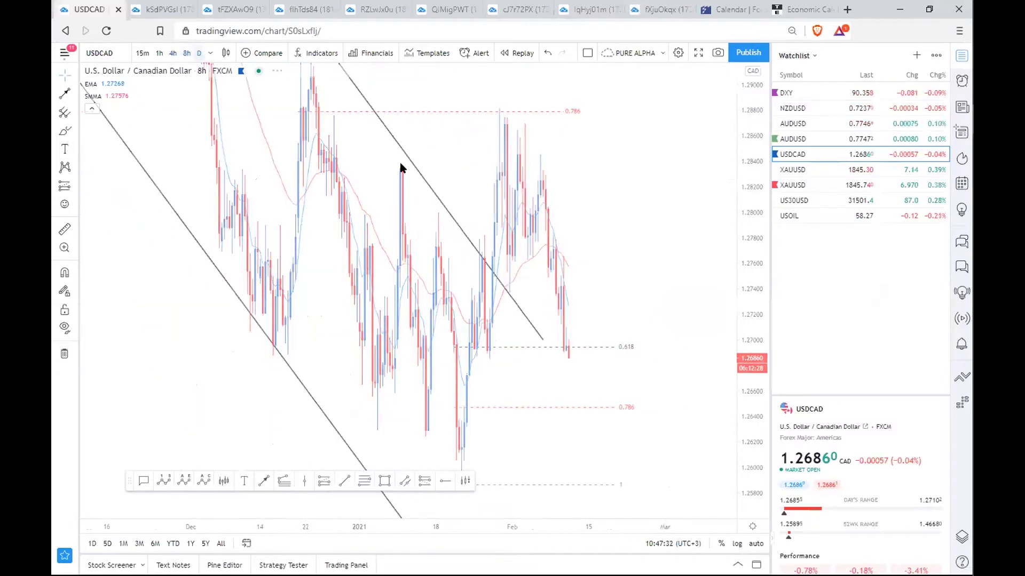
{"action": "type", "text": "1D"}
{"action": "key", "text": "Return"}
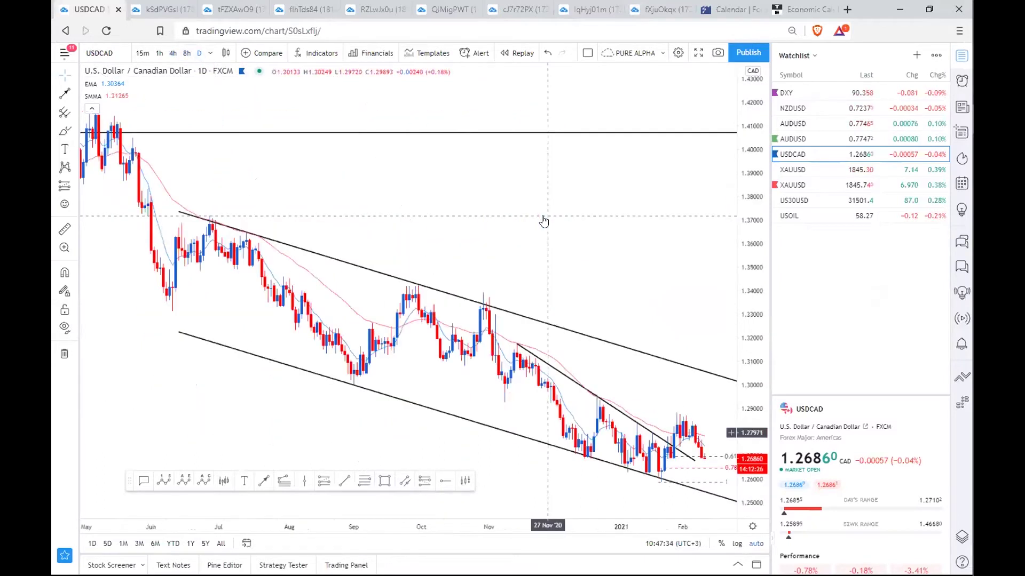
{"action": "left_click_drag", "start_coordinate": [673, 295], "coordinate": [606, 306]}
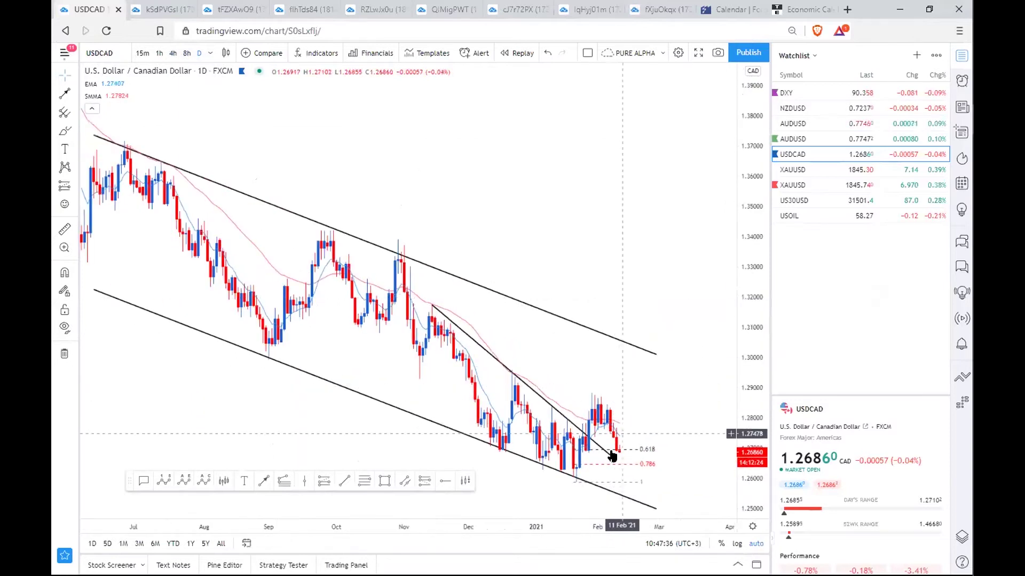
- Extend the lower end of USDCAD's steep inner trend line to about 1.2641 on 12 February and examine the falling channel
{"action": "left_click_drag", "start_coordinate": [610, 457], "coordinate": [626, 465]}
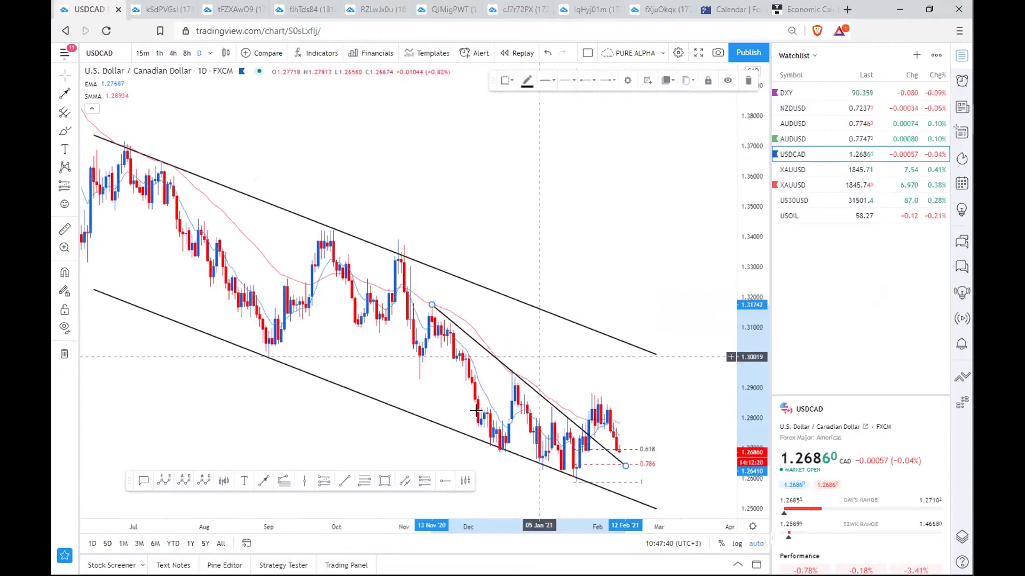
{"action": "scroll", "coordinate": [619, 360], "scroll_direction": "down", "scroll_amount": 2}
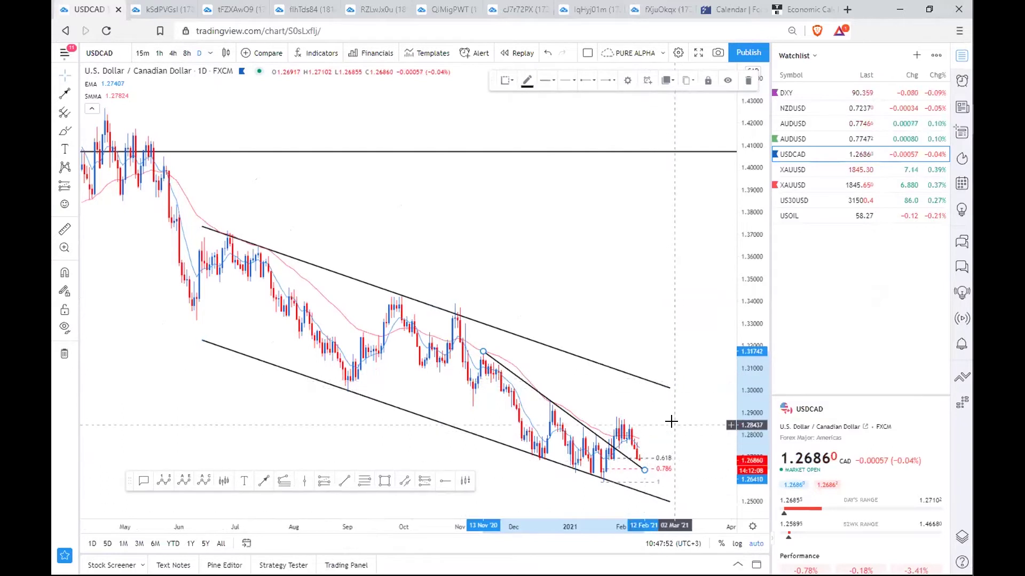
{"action": "scroll", "coordinate": [671, 422], "scroll_direction": "up", "scroll_amount": 5}
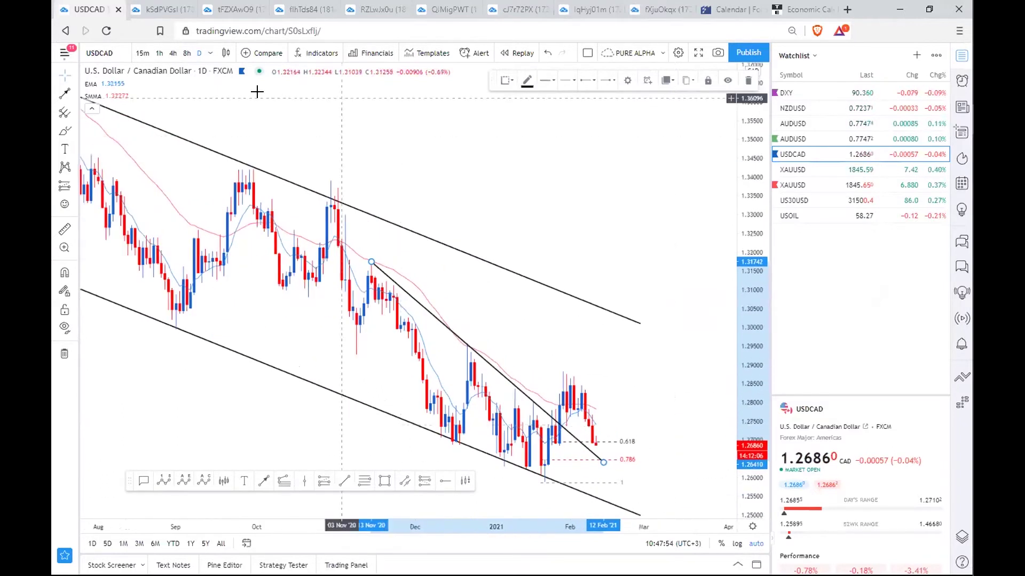
- Switch USDCAD to the 4-hour interval and show the chart in full screen
{"action": "left_click", "coordinate": [172, 54]}
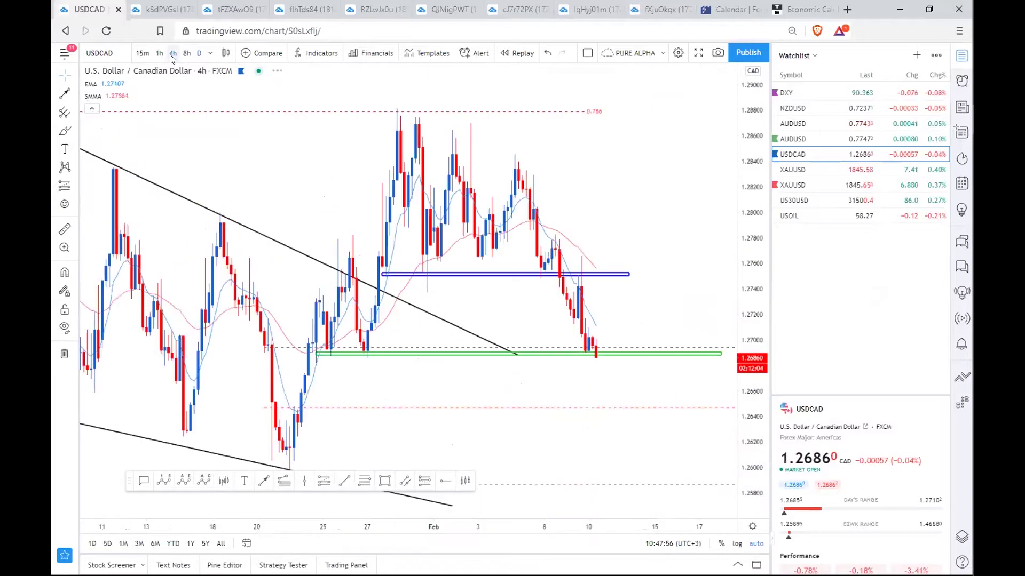
{"action": "scroll", "coordinate": [604, 380], "scroll_direction": "down", "scroll_amount": 3}
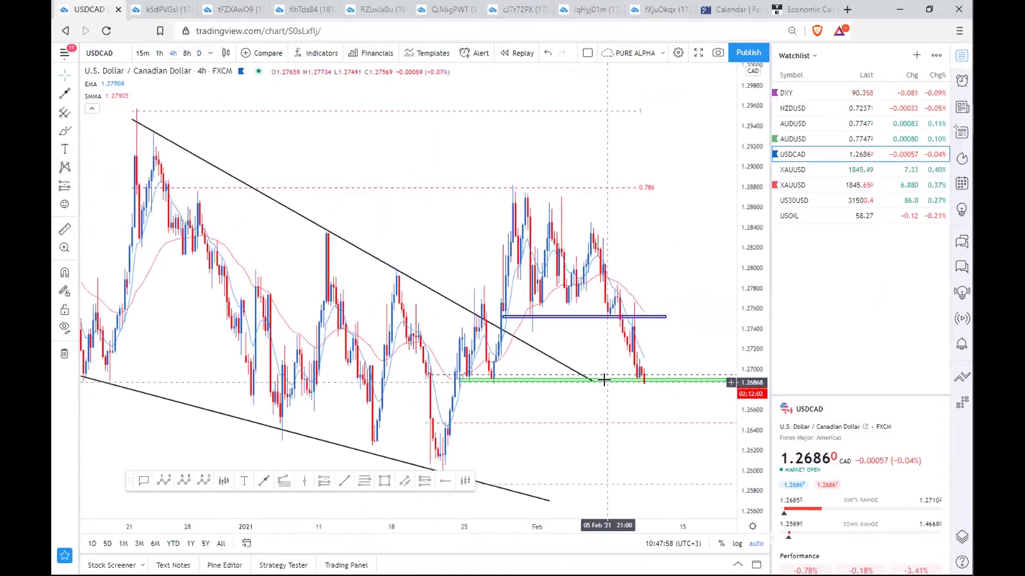
{"action": "scroll", "coordinate": [647, 123], "scroll_direction": "down", "scroll_amount": 1}
{"action": "left_click", "coordinate": [697, 53]}
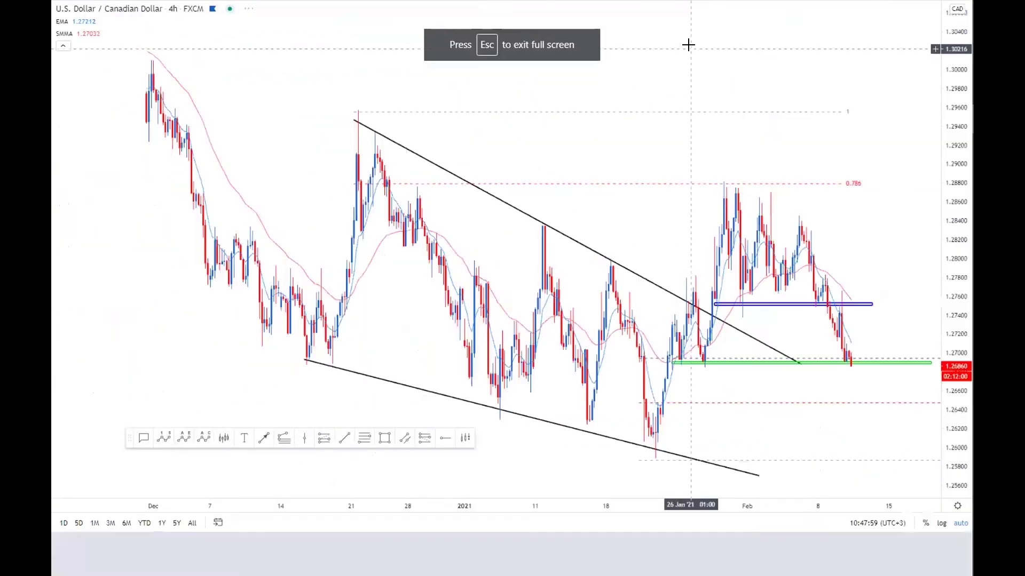
- Examine USDCAD's 4-hour falling wedge, the 0.786 retracement and the blue and green zones below the highs
{"action": "scroll", "coordinate": [747, 193], "scroll_direction": "up", "scroll_amount": 3}
{"action": "scroll", "coordinate": [748, 192], "scroll_direction": "down", "scroll_amount": 2}
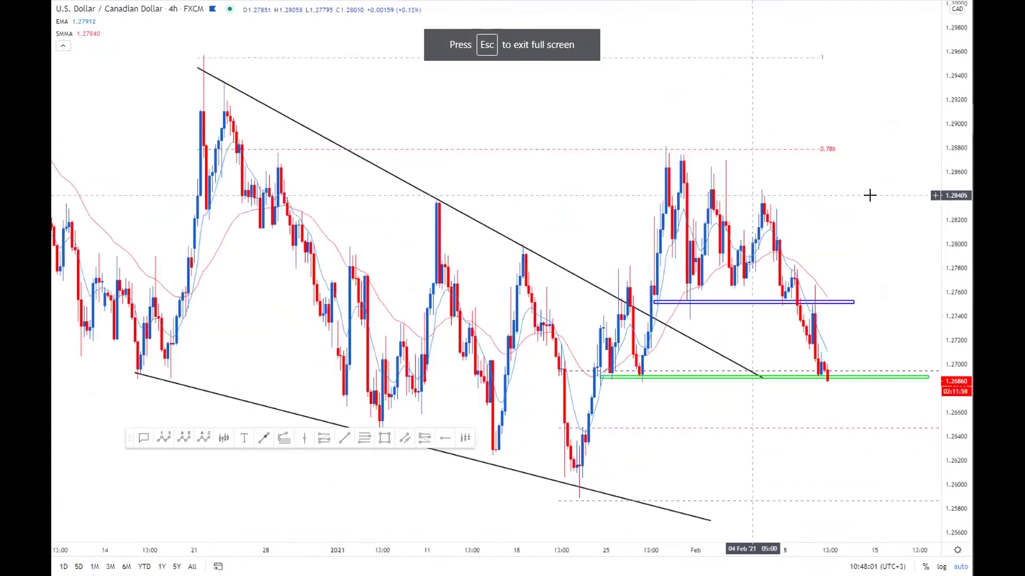
{"action": "left_click_drag", "start_coordinate": [944, 156], "coordinate": [944, 184]}
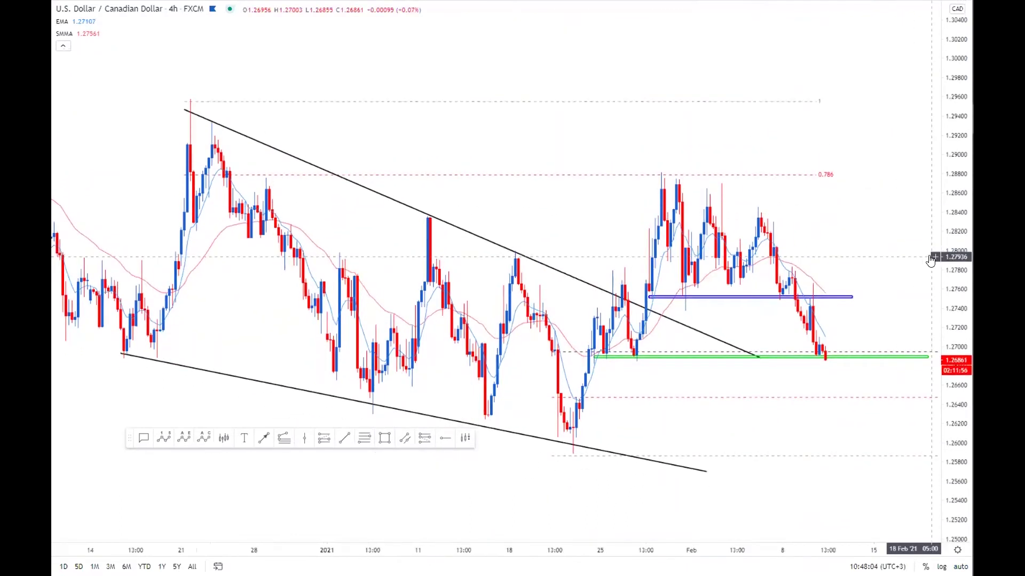
{"action": "left_click_drag", "start_coordinate": [849, 279], "coordinate": [838, 284]}
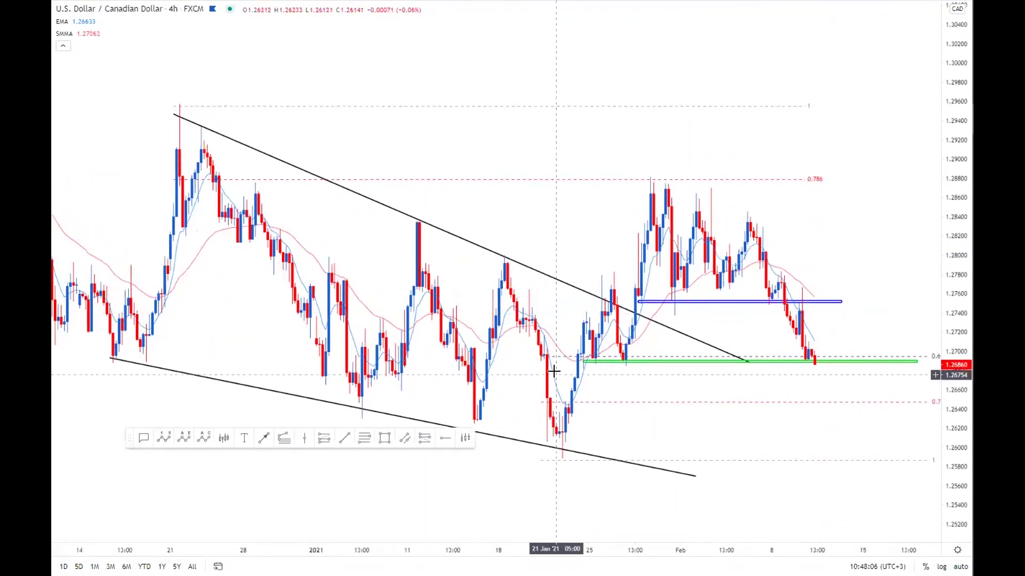
{"action": "scroll", "coordinate": [553, 366], "scroll_direction": "down", "scroll_amount": 3}
{"action": "scroll", "coordinate": [686, 225], "scroll_direction": "up", "scroll_amount": 4}
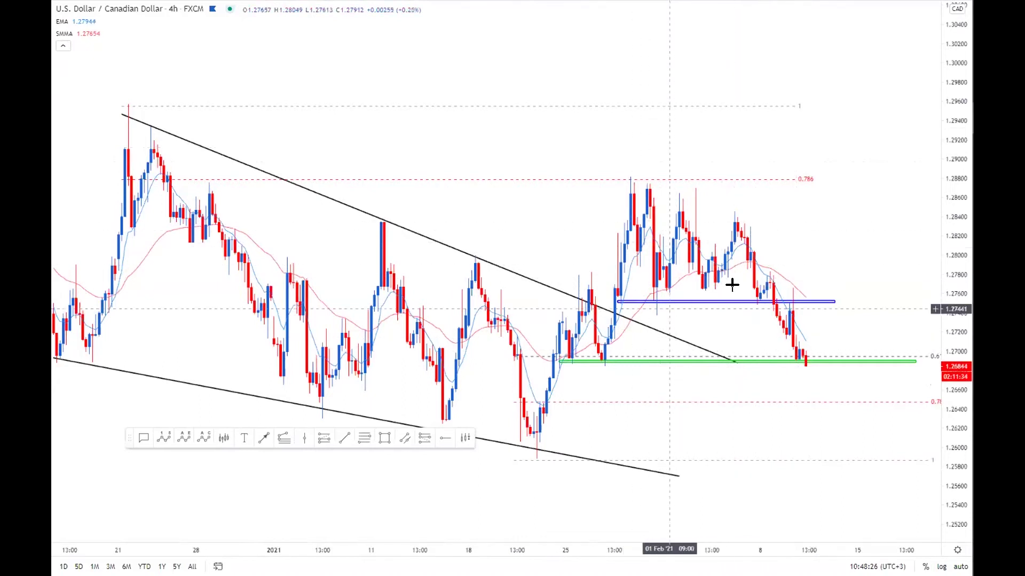
- Switch USDCAD to the 1-hour interval and examine the triangle, the short position and the blue and green zones
{"action": "type", "text": "1H"}
{"action": "key", "text": "Return"}
{"action": "scroll", "coordinate": [680, 285], "scroll_direction": "down", "scroll_amount": 5}
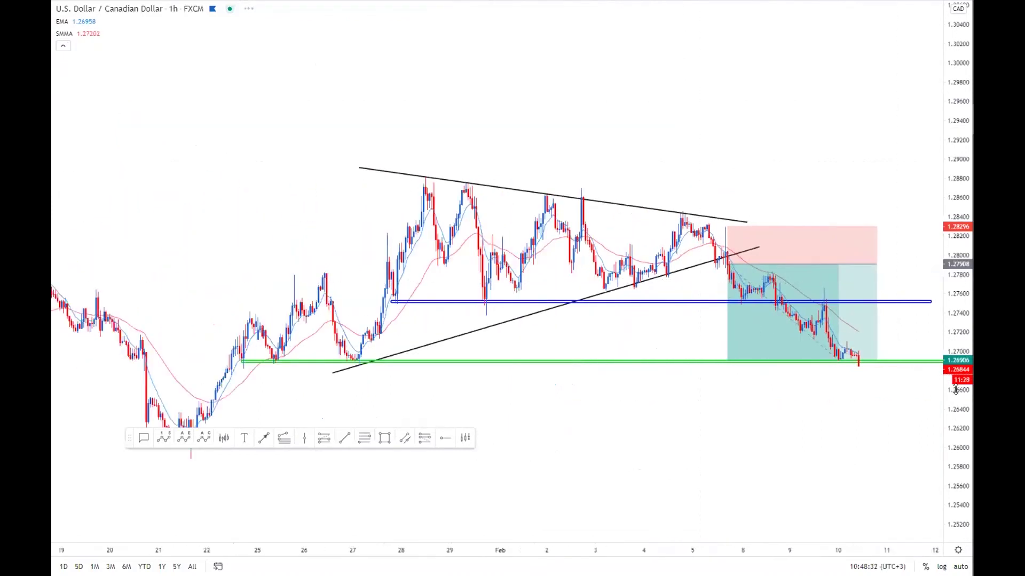
{"action": "left_click_drag", "start_coordinate": [959, 365], "coordinate": [747, 167]}
{"action": "scroll", "coordinate": [747, 167], "scroll_direction": "up", "scroll_amount": 3}
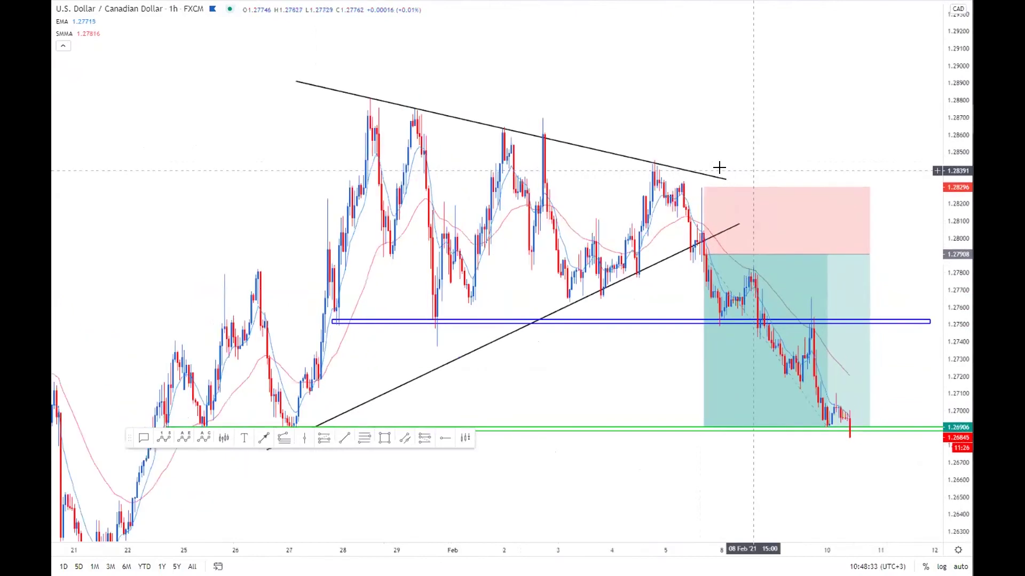
{"action": "left_click_drag", "start_coordinate": [681, 167], "coordinate": [730, 150]}
{"action": "scroll", "coordinate": [395, 283], "scroll_direction": "left", "scroll_amount": 3}
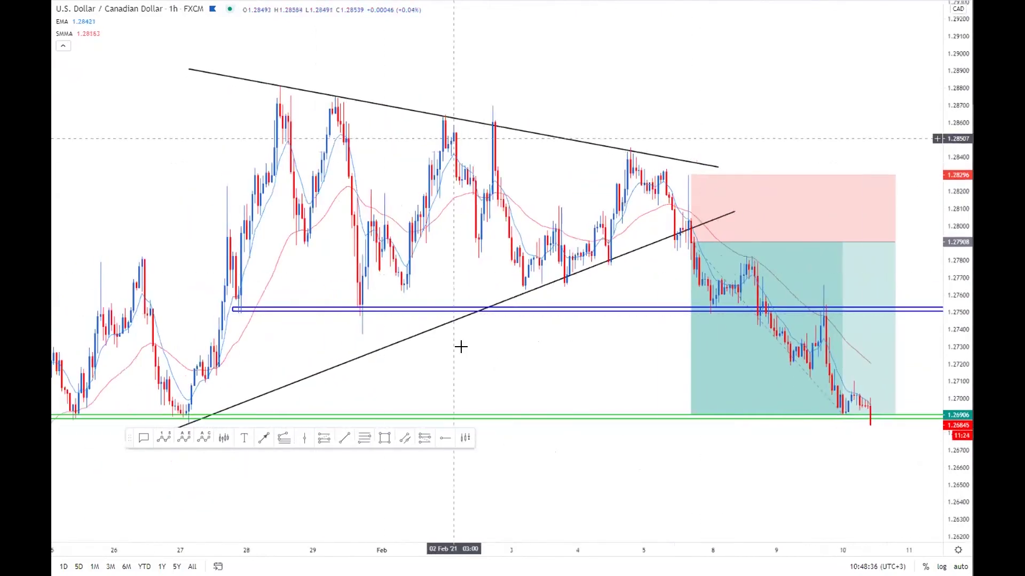
- Start a bar replay of USDCAD from the 2 February spike and move the lower trend line's end to about 1.2836 on 5 February
{"action": "scroll", "coordinate": [560, 368], "scroll_direction": "left", "scroll_amount": 2}
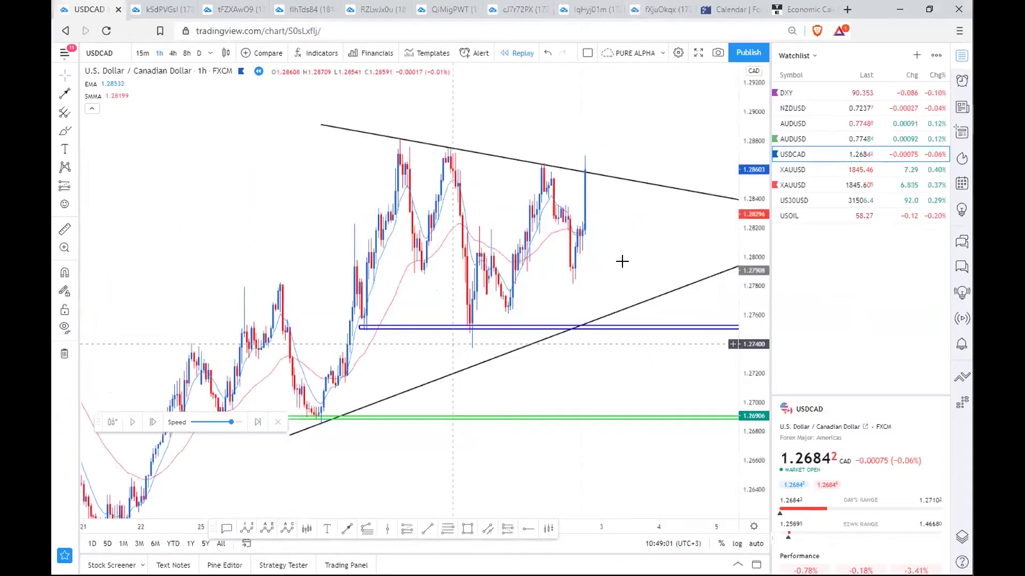
{"action": "left_click_drag", "start_coordinate": [731, 262], "coordinate": [615, 204]}
{"action": "left_click", "coordinate": [517, 328]}
{"action": "scroll", "coordinate": [516, 328], "scroll_direction": "down", "scroll_amount": 1}
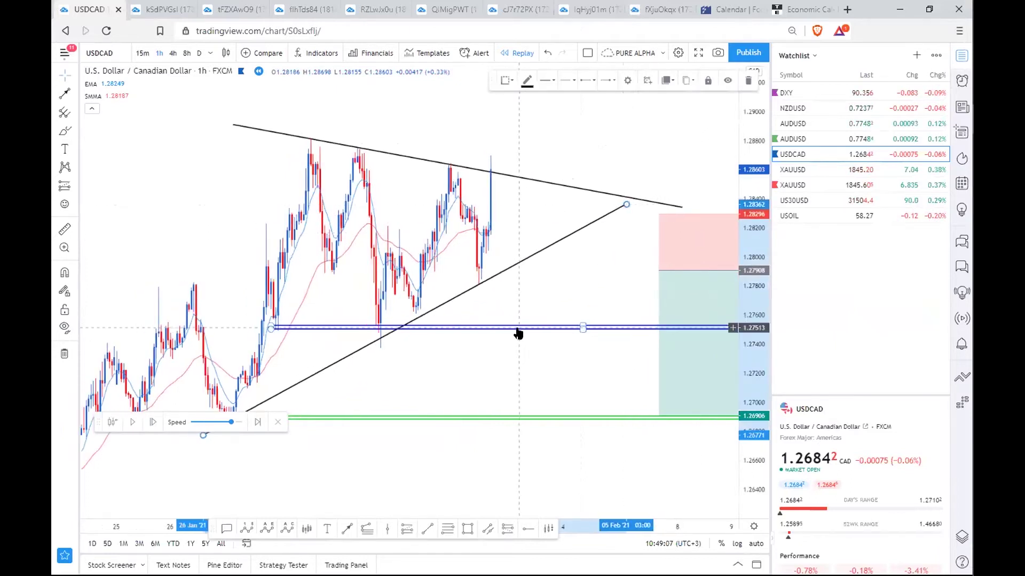
- Shorten the triangle's upper trend line to end at about 1.2850 and the lower one to end at about 1.2820
{"action": "left_click", "coordinate": [102, 394]}
{"action": "scroll", "coordinate": [102, 397], "scroll_direction": "down", "scroll_amount": 1}
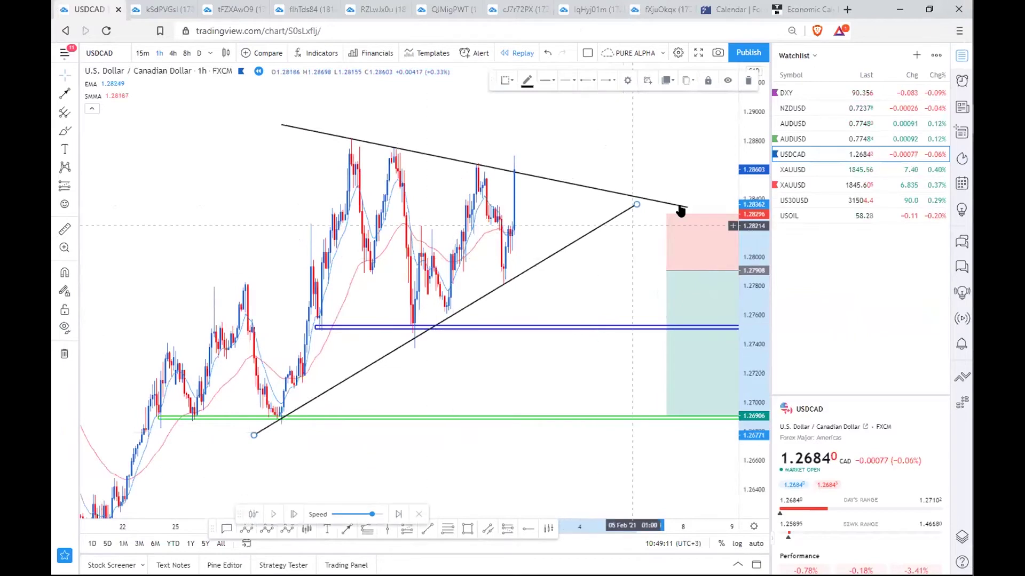
{"action": "left_click_drag", "start_coordinate": [685, 210], "coordinate": [590, 184]}
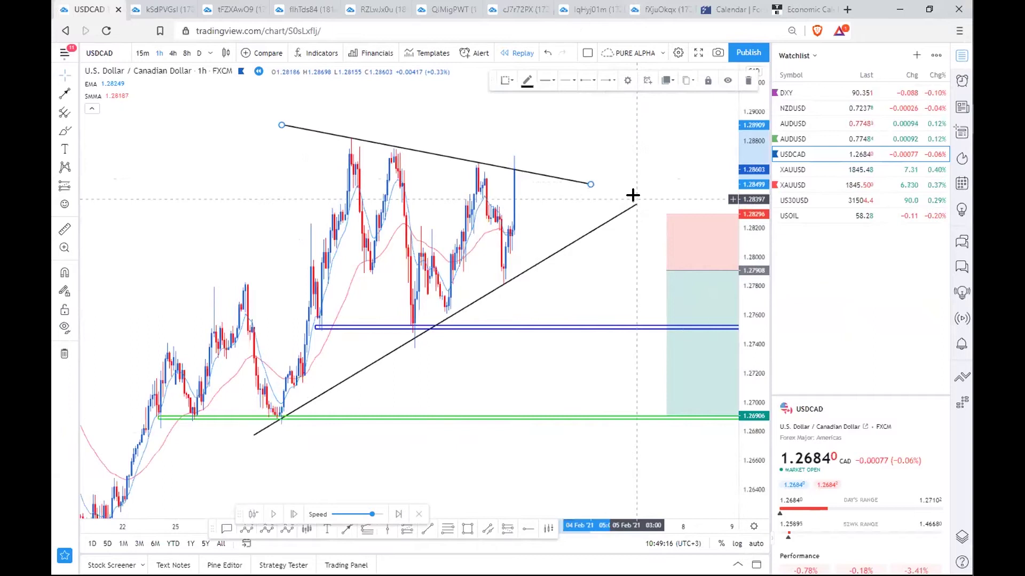
{"action": "left_click_drag", "start_coordinate": [635, 205], "coordinate": [598, 229]}
{"action": "left_click", "coordinate": [590, 245]}
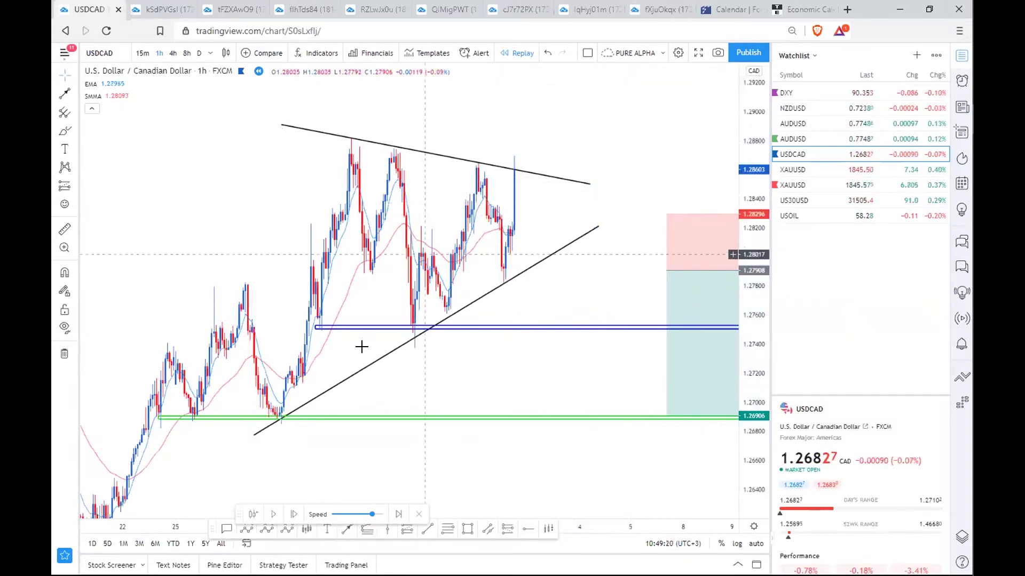
- Play the USDCAD replay in stages, pausing at the lower trend line break and again after its retest
{"action": "left_click", "coordinate": [267, 514]}
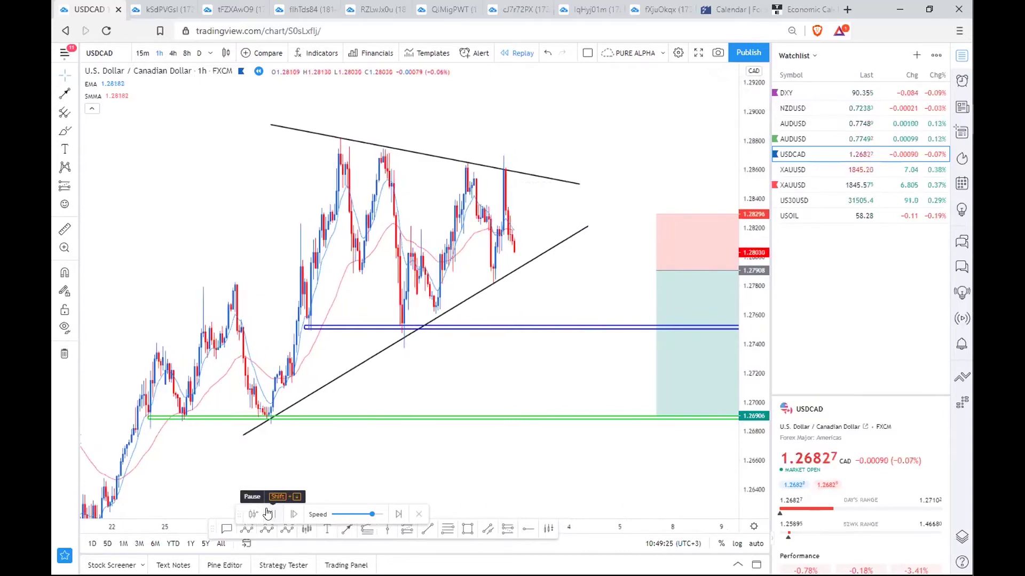
{"action": "left_click", "coordinate": [267, 514]}
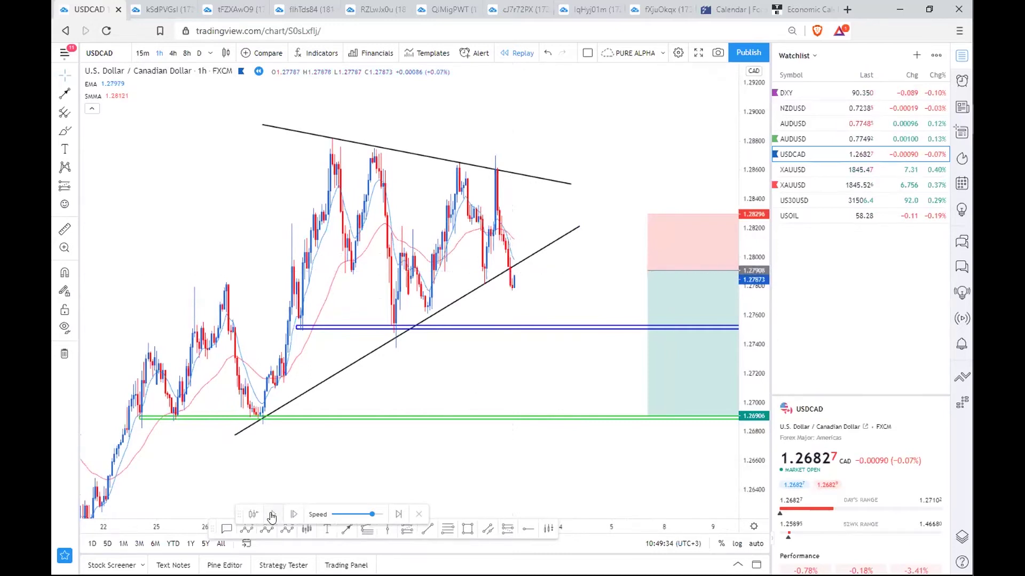
{"action": "left_click", "coordinate": [272, 515]}
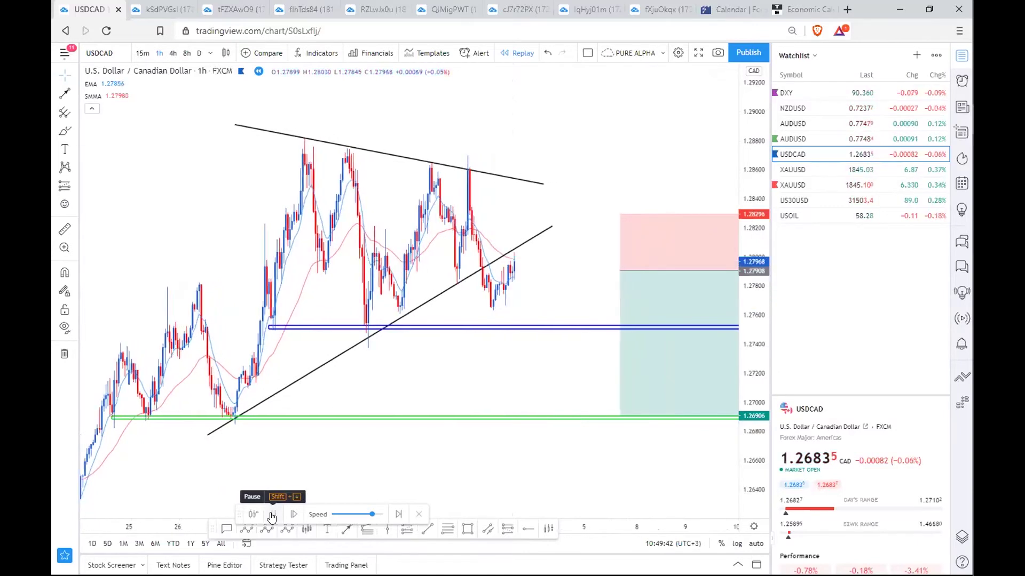
{"action": "left_click", "coordinate": [272, 515]}
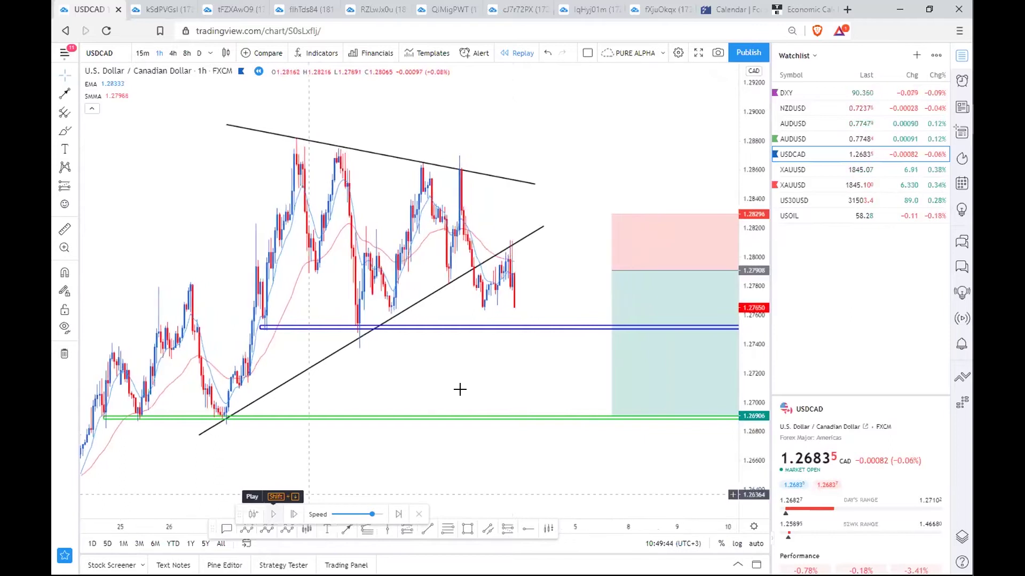
- Examine the retest of the lower trend line and continue the replay until price turns down from above 1.2840
{"action": "scroll", "coordinate": [418, 345], "scroll_direction": "up", "scroll_amount": 1}
{"action": "scroll", "coordinate": [381, 217], "scroll_direction": "up", "scroll_amount": 1}
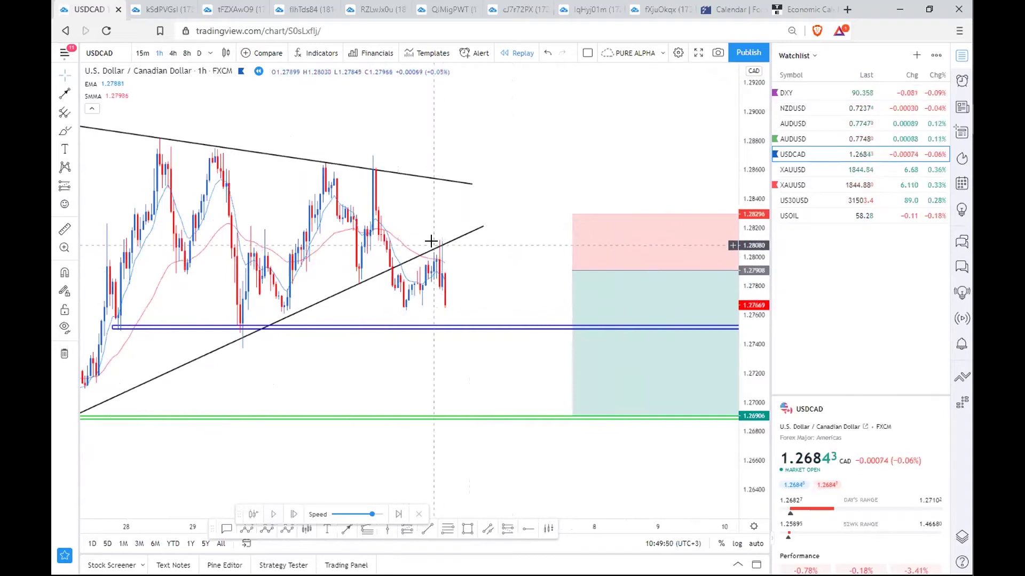
{"action": "scroll", "coordinate": [431, 241], "scroll_direction": "down", "scroll_amount": 1}
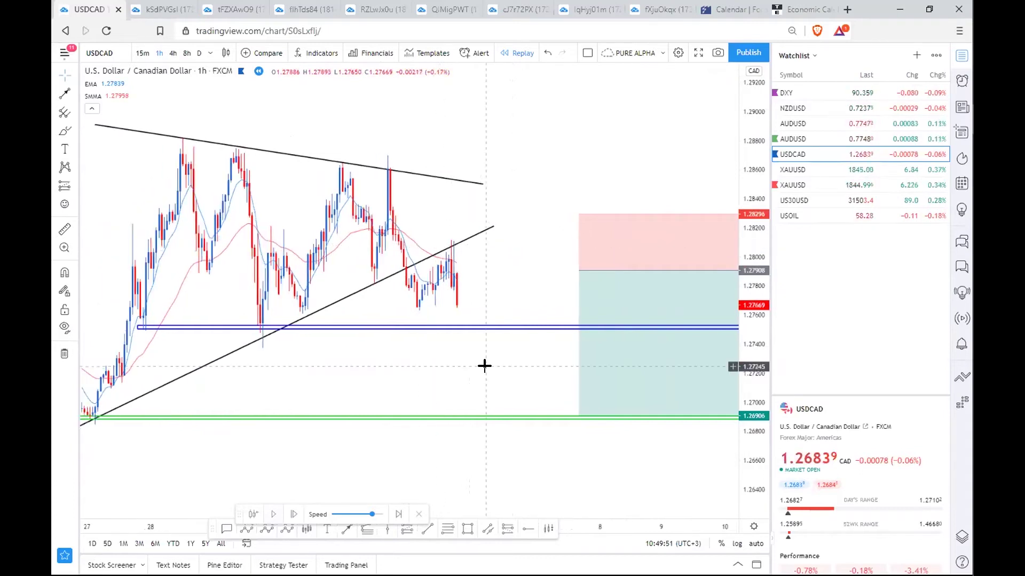
{"action": "scroll", "coordinate": [485, 376], "scroll_direction": "up", "scroll_amount": 1}
{"action": "left_click", "coordinate": [273, 515]}
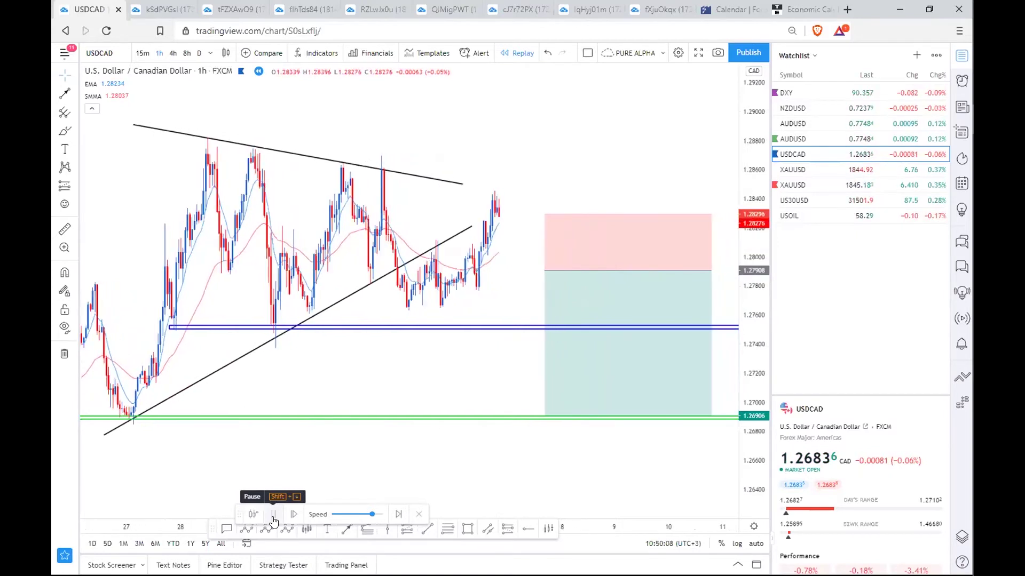
{"action": "left_click", "coordinate": [268, 515]}
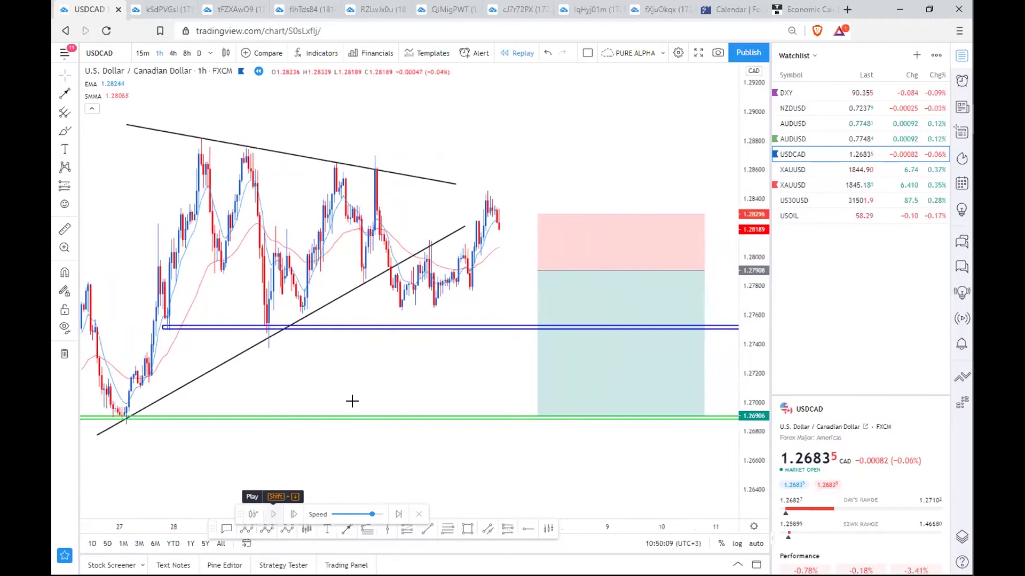
- Refit the triangle, ending the lower trend line at about 1.2805 and the upper one at about 1.2835 on 8 February
{"action": "left_click", "coordinate": [464, 231]}
{"action": "left_click_drag", "start_coordinate": [463, 230], "coordinate": [582, 249]}
{"action": "left_click_drag", "start_coordinate": [457, 186], "coordinate": [562, 205]}
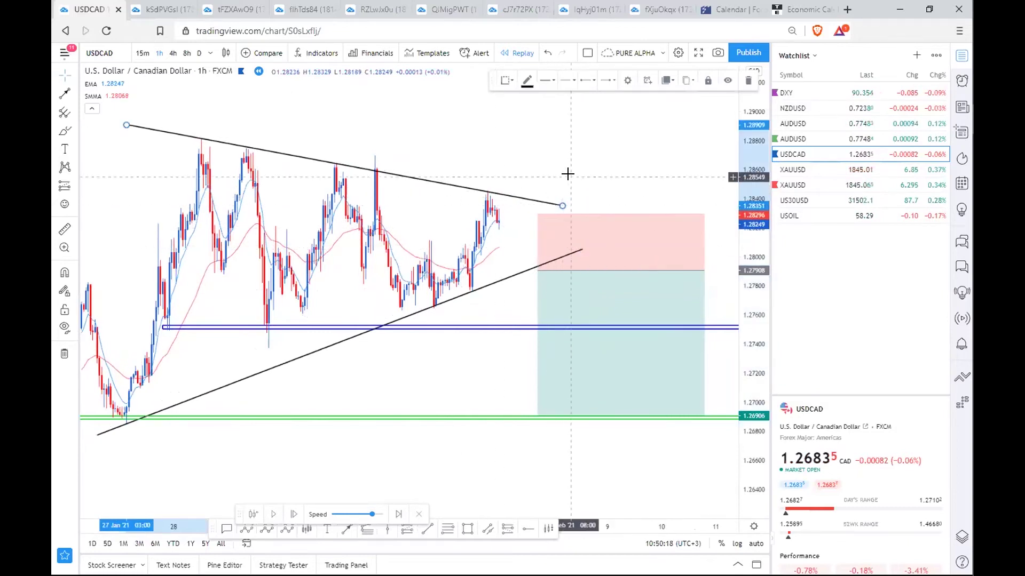
{"action": "left_click", "coordinate": [568, 174]}
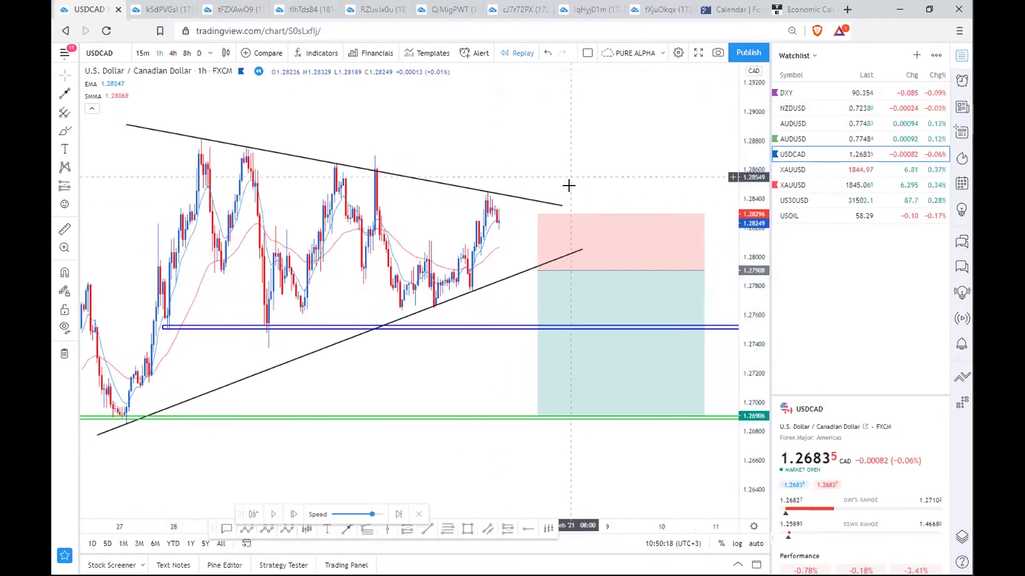
- Replay USDCAD's fall through the short position to the blue zone and exit replay mode
{"action": "left_click", "coordinate": [275, 514]}
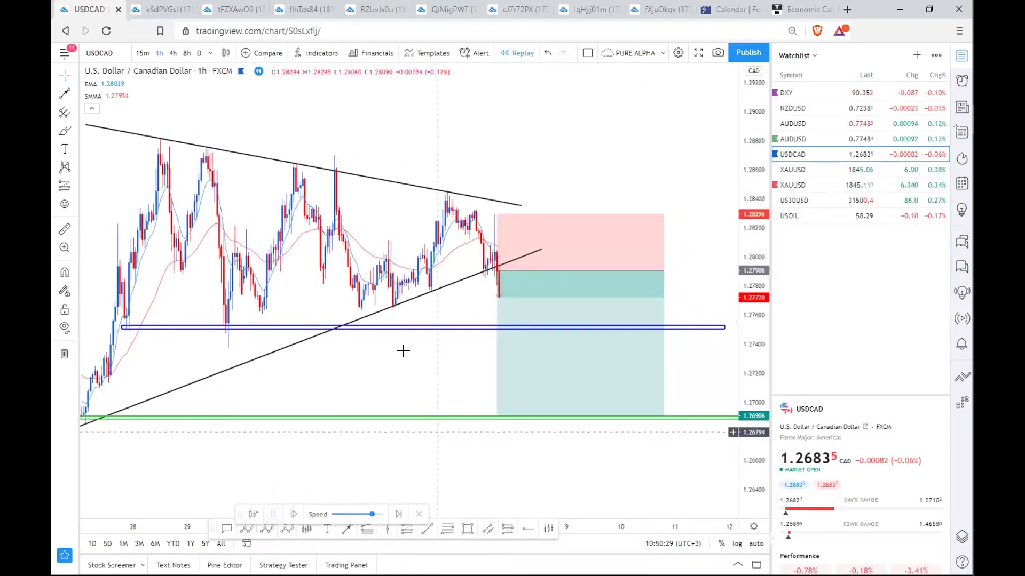
{"action": "scroll", "coordinate": [404, 352], "scroll_direction": "left", "scroll_amount": 3}
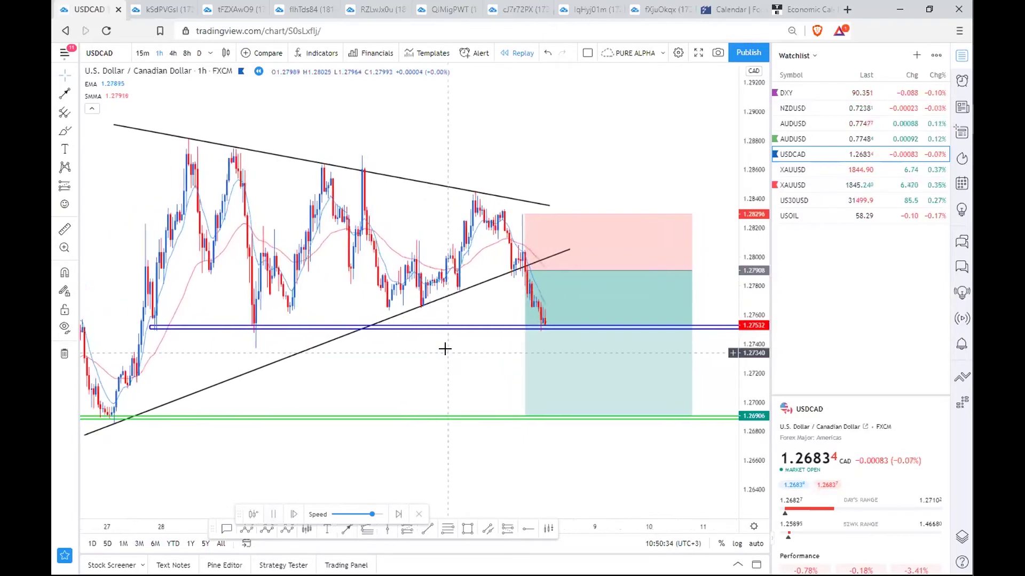
{"action": "scroll", "coordinate": [445, 348], "scroll_direction": "left", "scroll_amount": 2}
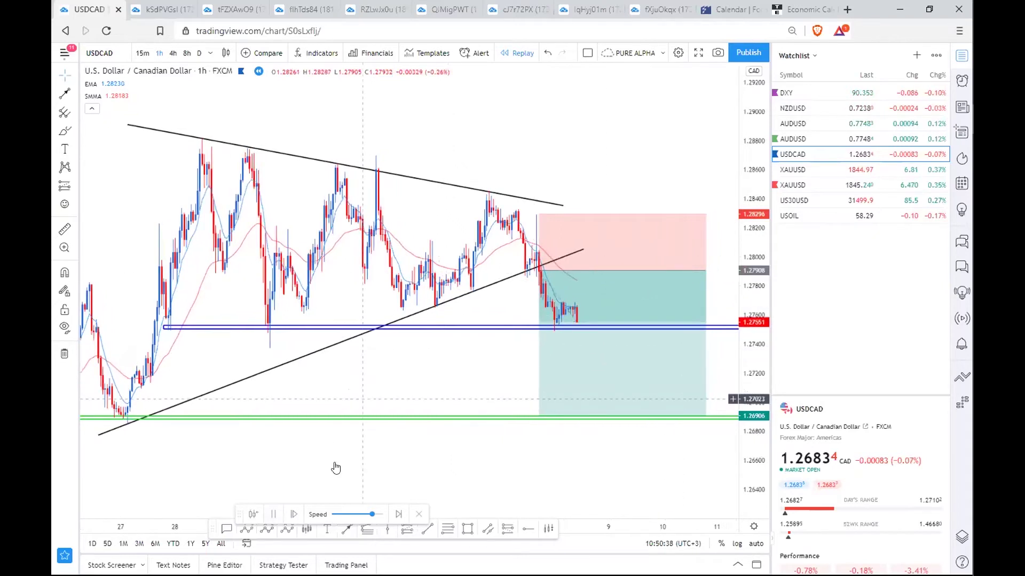
{"action": "left_click", "coordinate": [419, 513]}
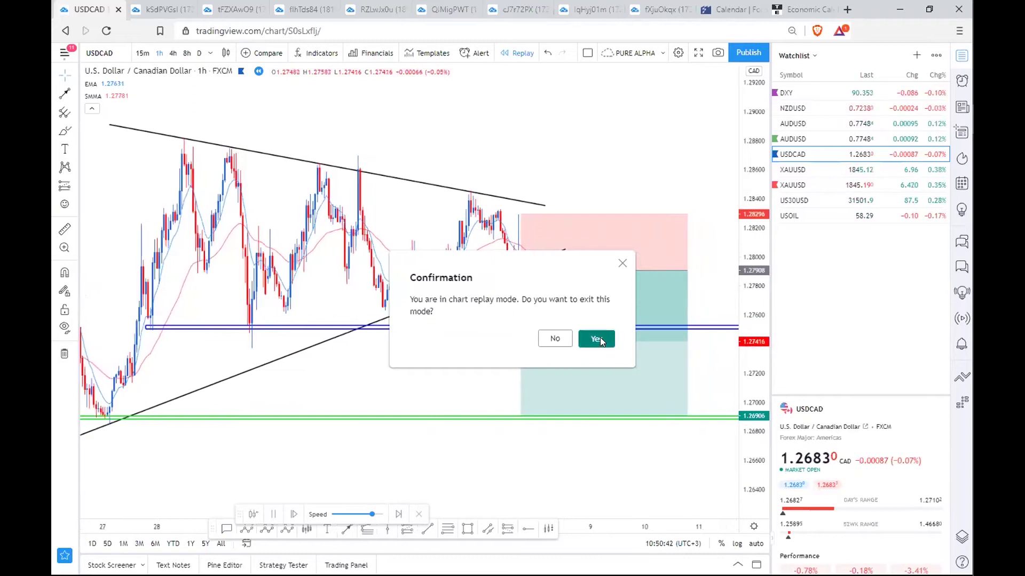
{"action": "left_click", "coordinate": [597, 339]}
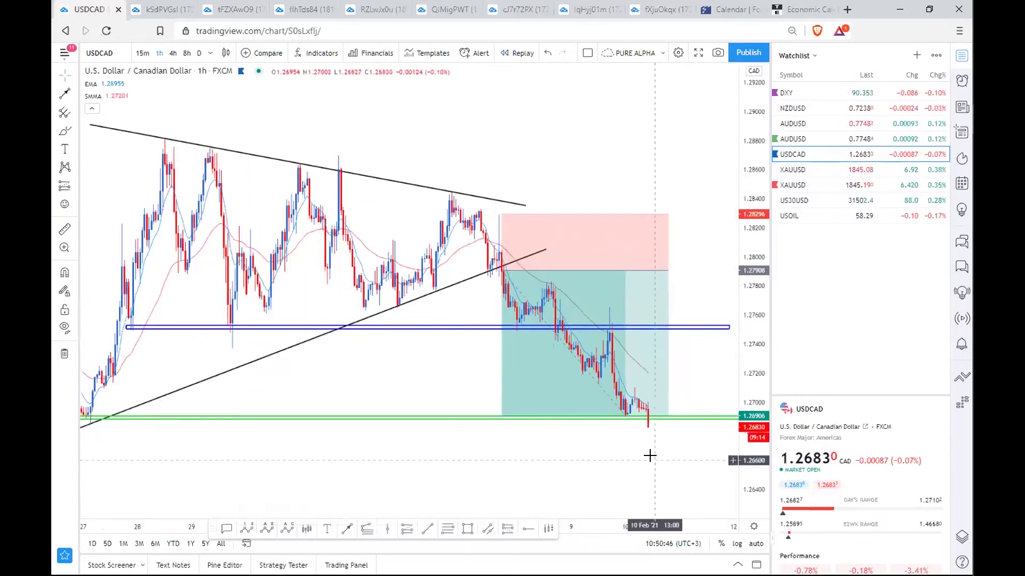
{"action": "scroll", "coordinate": [650, 451], "scroll_direction": "down", "scroll_amount": 2}
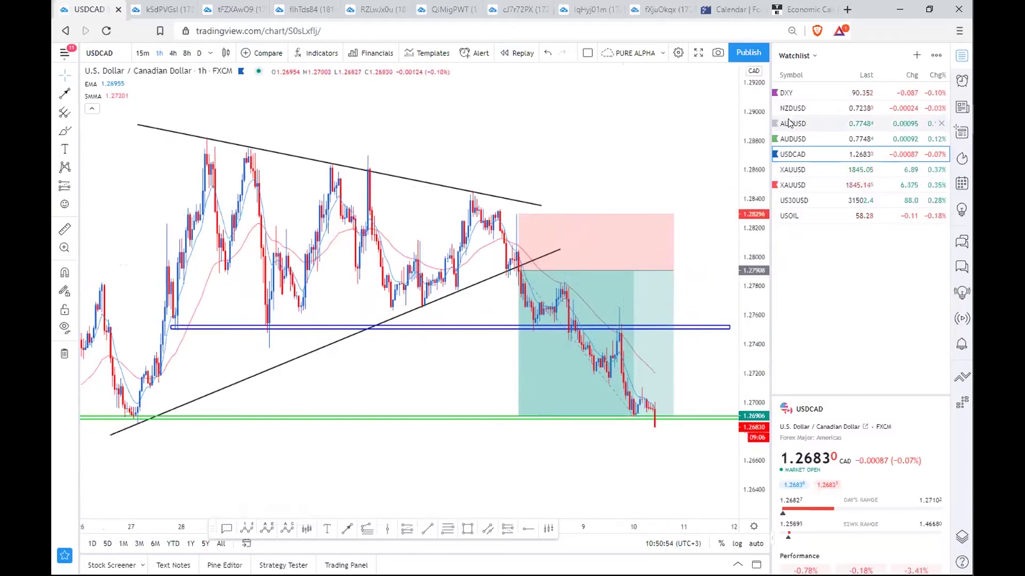
- Open the OANDA AUDUSD chart and compress the price scale to show the whole long position
{"action": "left_click", "coordinate": [805, 137]}
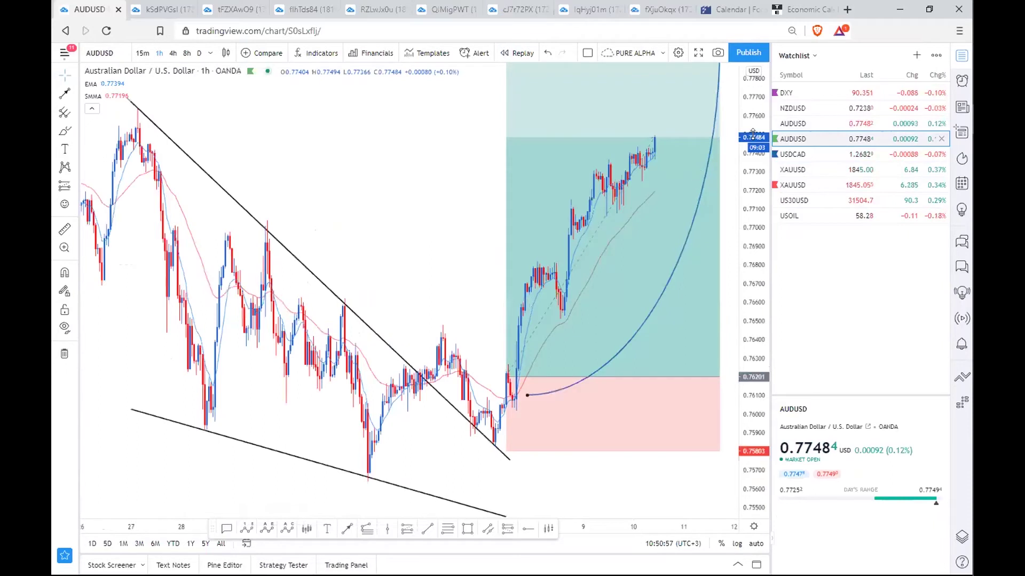
{"action": "left_click_drag", "start_coordinate": [751, 186], "coordinate": [746, 255]}
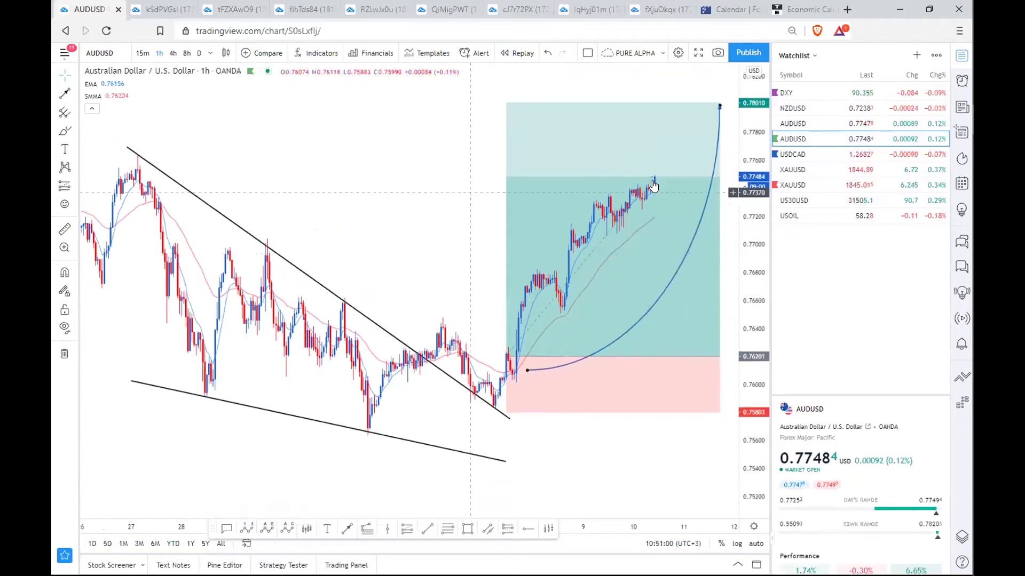
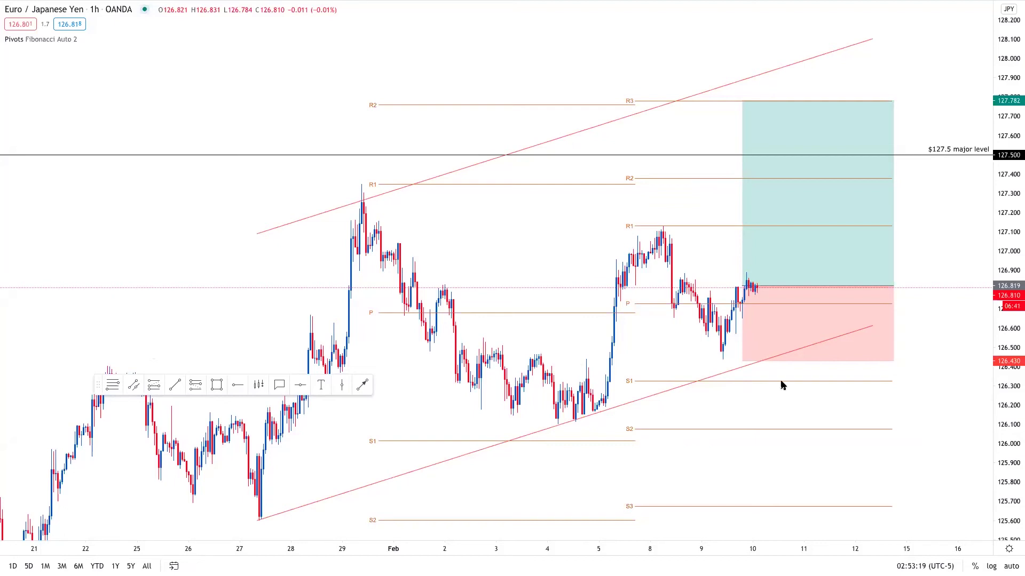
- Switch EURJPY to the weekly interval and compress the price scale to examine the major levels from 117.5 to 137.5
{"action": "key", "text": "1"}
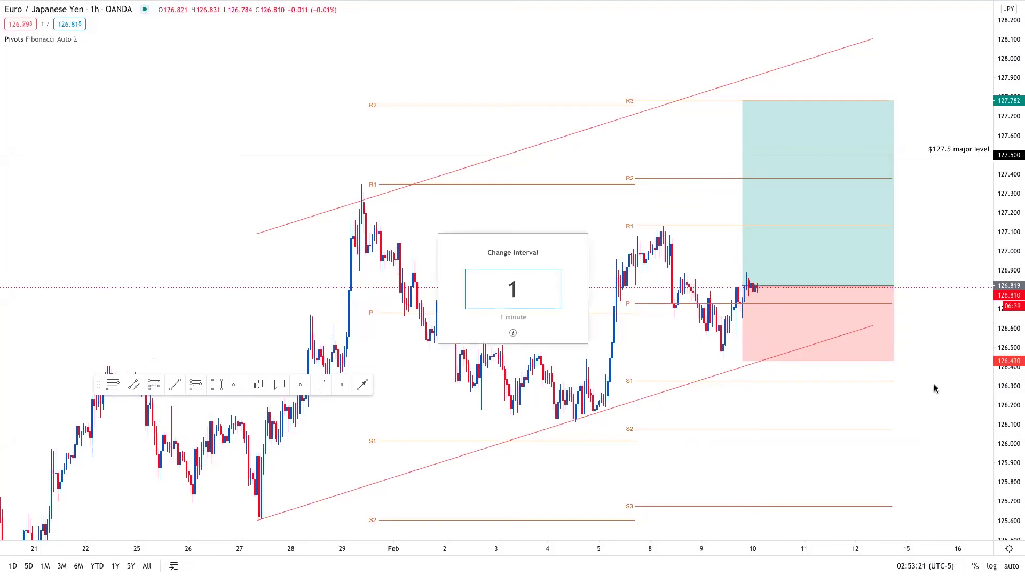
{"action": "key", "text": "Escape"}
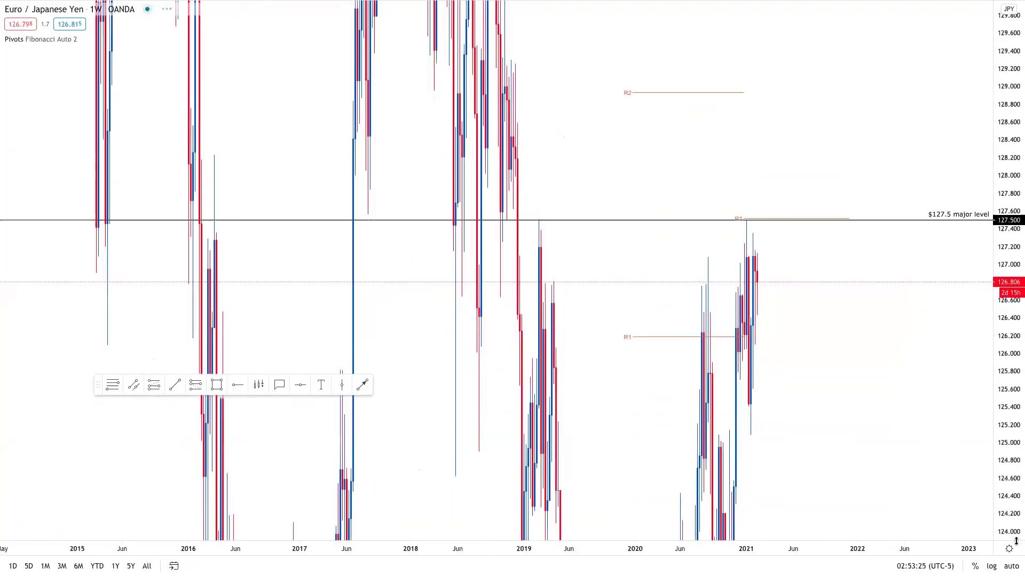
{"action": "left_click_drag", "start_coordinate": [1012, 355], "coordinate": [945, 561]}
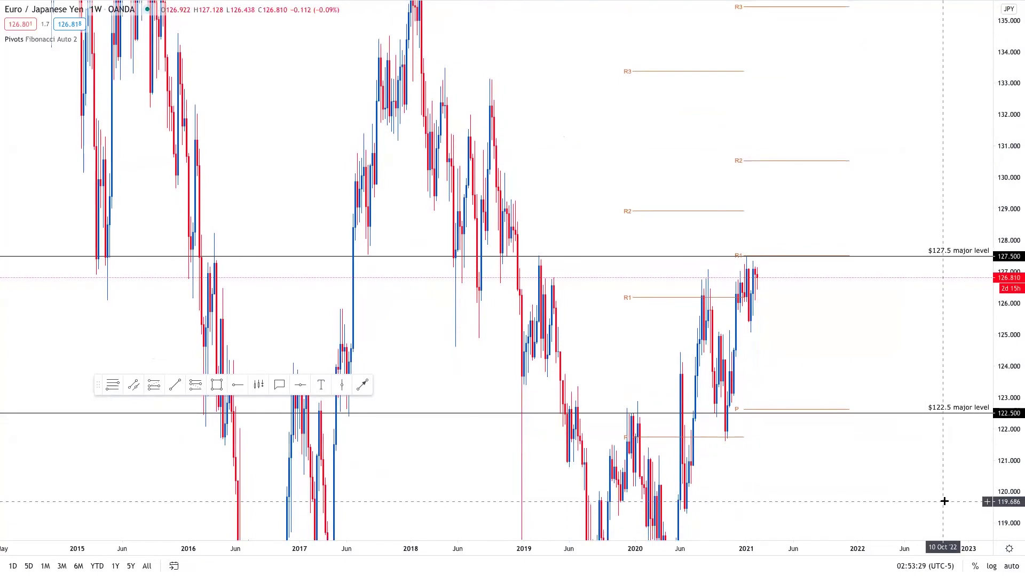
{"action": "left_click_drag", "start_coordinate": [1005, 370], "coordinate": [1008, 463]}
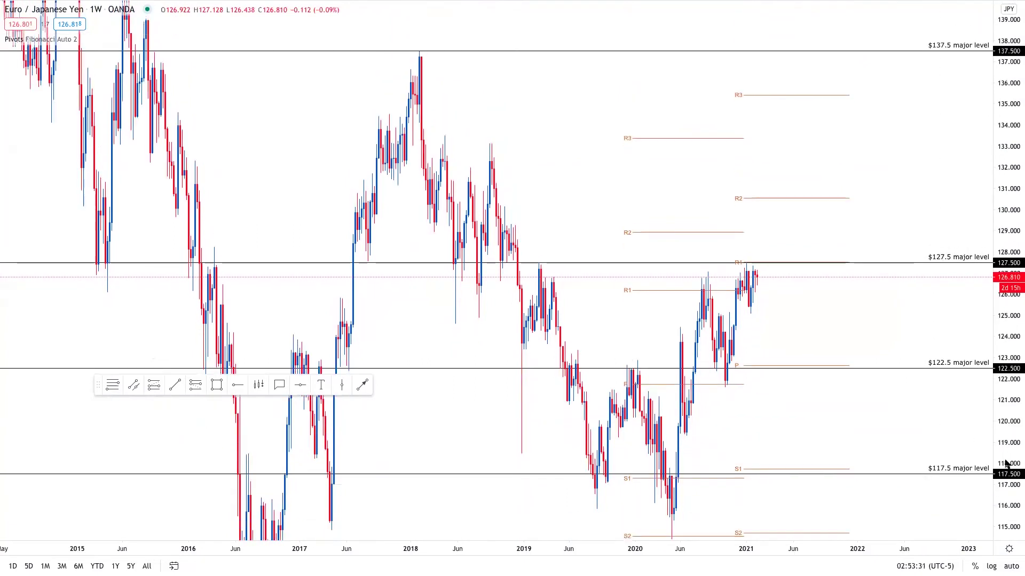
{"action": "left_click_drag", "start_coordinate": [1000, 407], "coordinate": [1003, 454]}
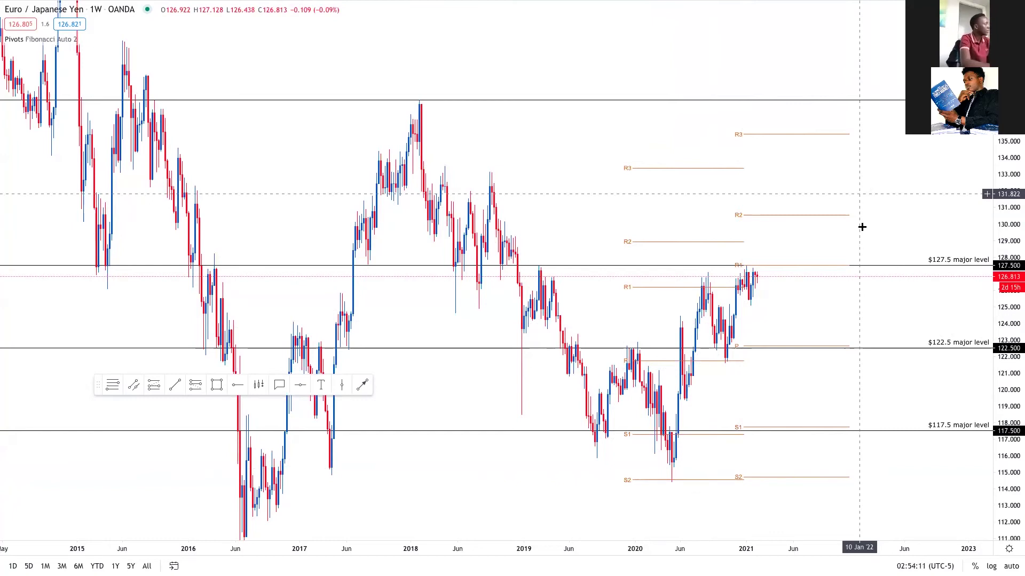
- Switch EURJPY to the daily interval and examine the rising channel around the 122.5, 125 and 127.5 major levels
{"action": "type", "text": "1D"}
{"action": "key", "text": "Return"}
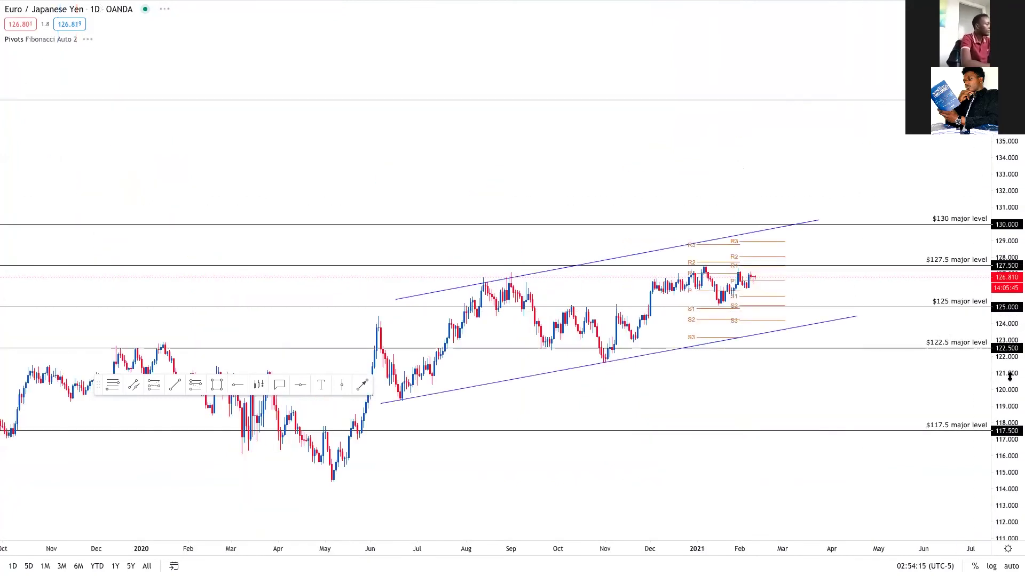
{"action": "left_click_drag", "start_coordinate": [1017, 408], "coordinate": [902, 327]}
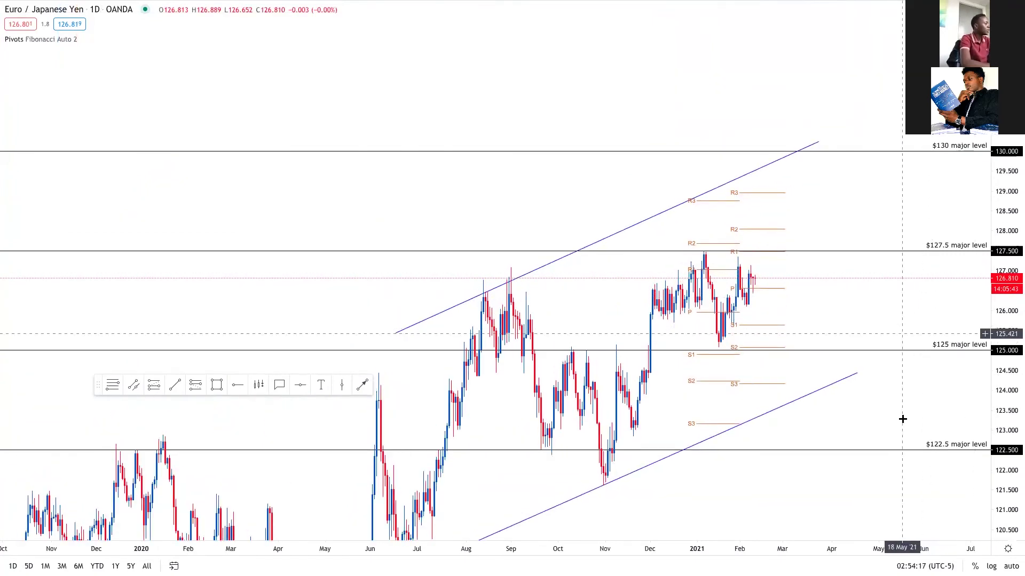
{"action": "left_click_drag", "start_coordinate": [946, 362], "coordinate": [982, 300]}
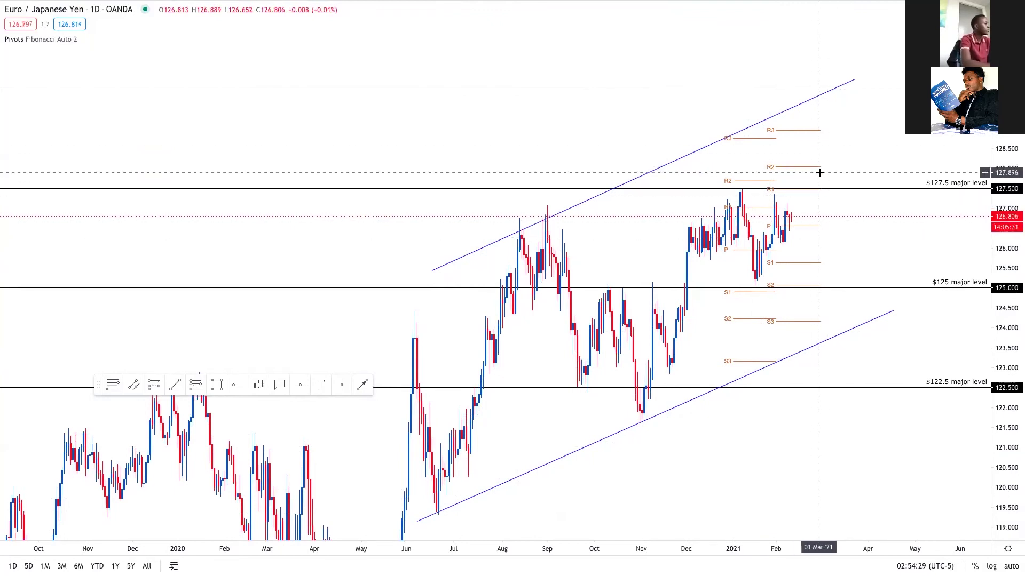
{"action": "scroll", "coordinate": [893, 340], "scroll_direction": "down", "scroll_amount": 2}
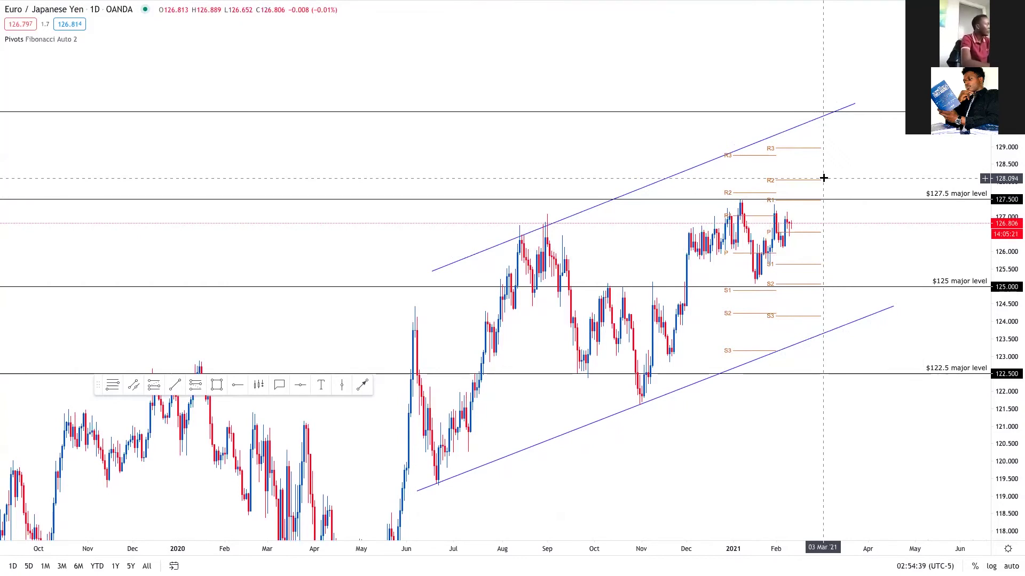
- Switch EURJPY to the 4-hour interval
{"action": "type", "text": "4H"}
{"action": "key", "text": "Return"}
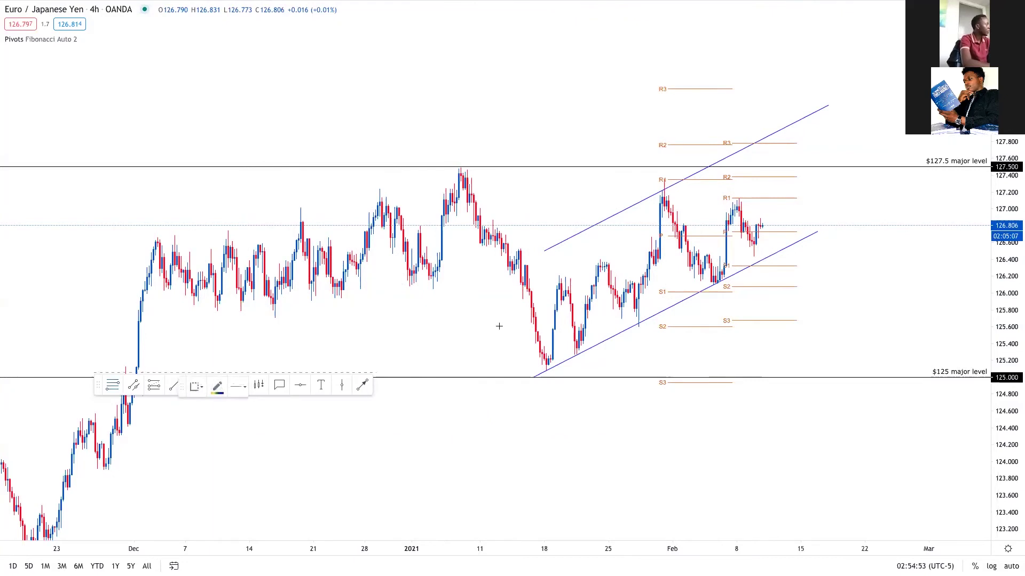
{"action": "left_click", "coordinate": [618, 326]}
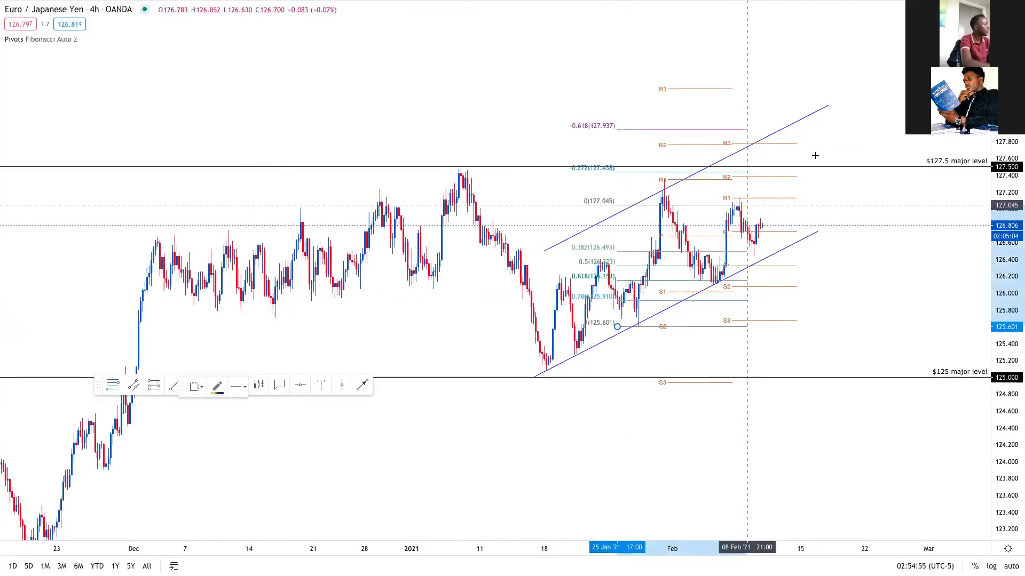
{"action": "left_click", "coordinate": [817, 191]}
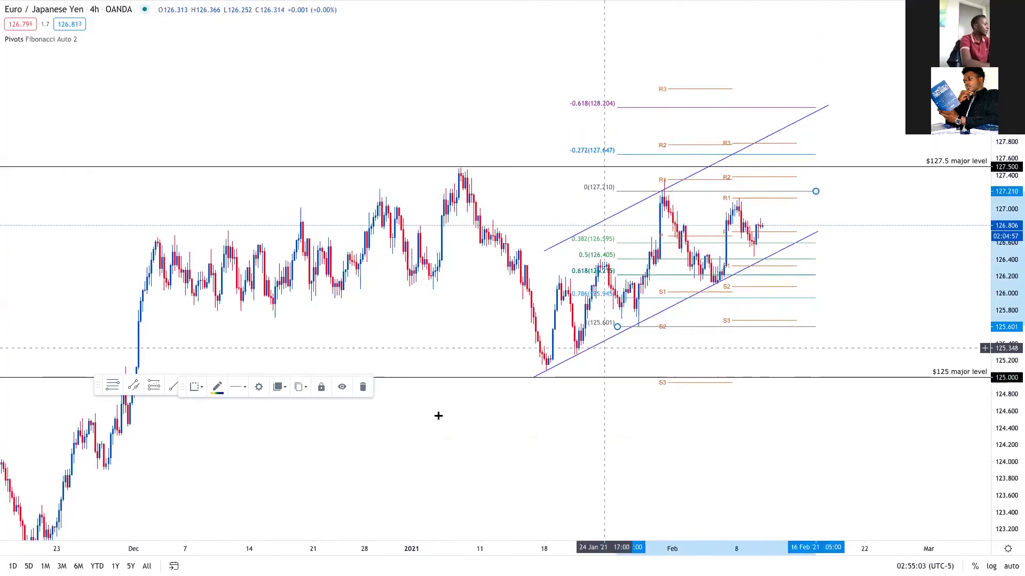
{"action": "left_click", "coordinate": [363, 387]}
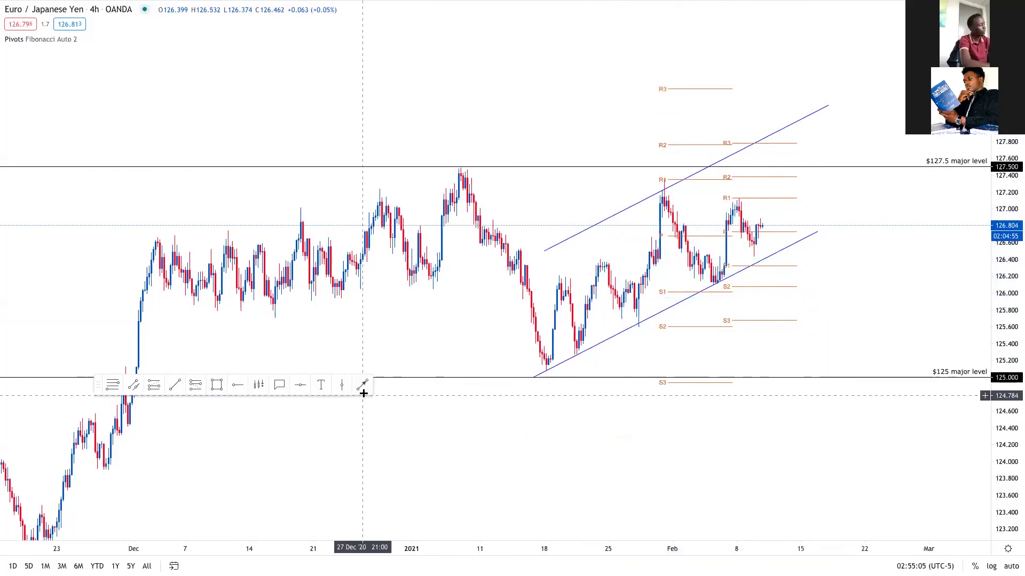
- Switch EURJPY to the 1-hour interval and adjust the price scale to examine the long position inside the rising channel
{"action": "left_click_drag", "start_coordinate": [1007, 386], "coordinate": [1000, 320]}
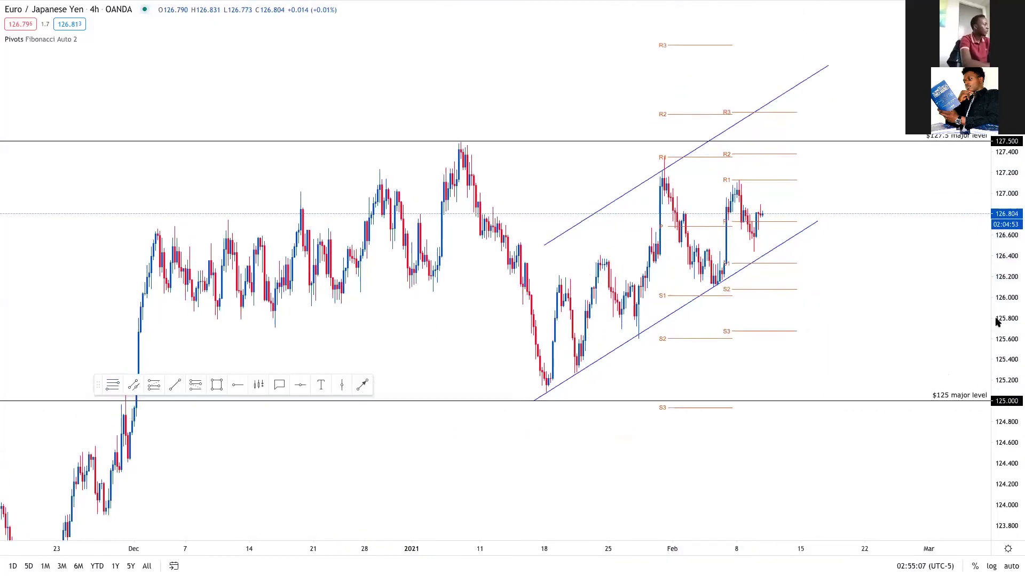
{"action": "type", "text": "1H"}
{"action": "key", "text": "Return"}
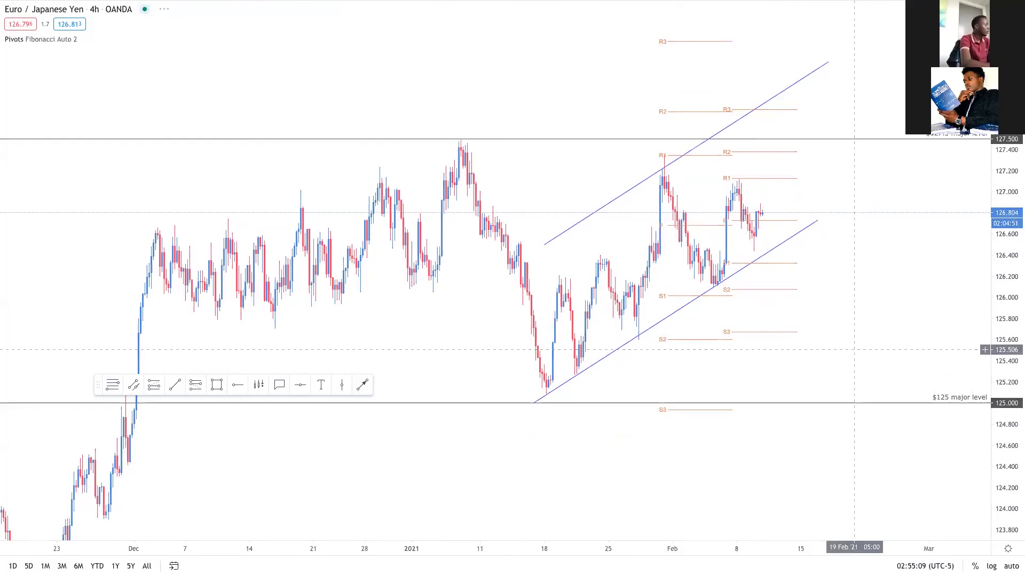
{"action": "left_click_drag", "start_coordinate": [997, 416], "coordinate": [908, 499]}
{"action": "left_click_drag", "start_coordinate": [1002, 375], "coordinate": [1001, 381]}
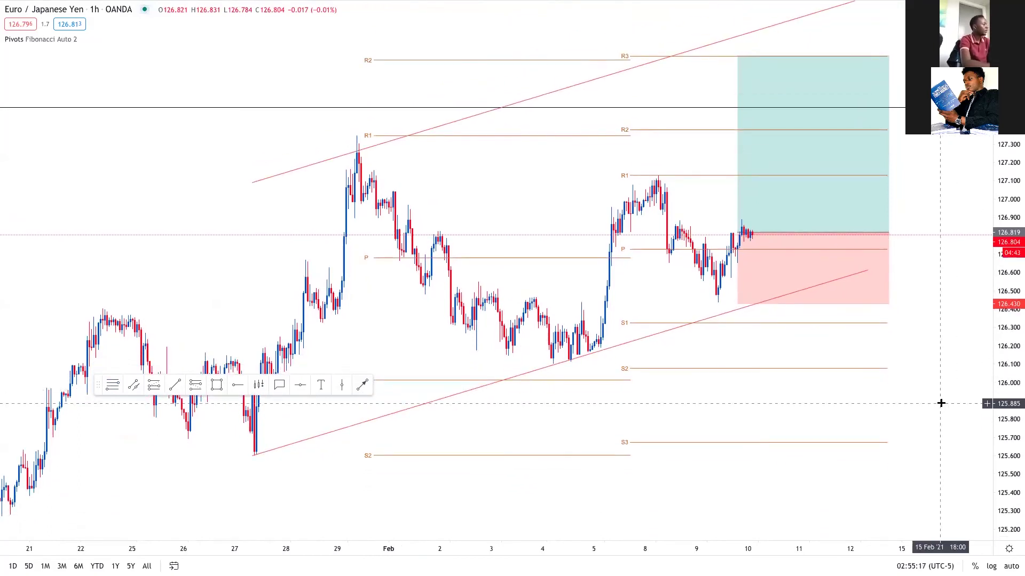
{"action": "left_click_drag", "start_coordinate": [942, 405], "coordinate": [954, 416]}
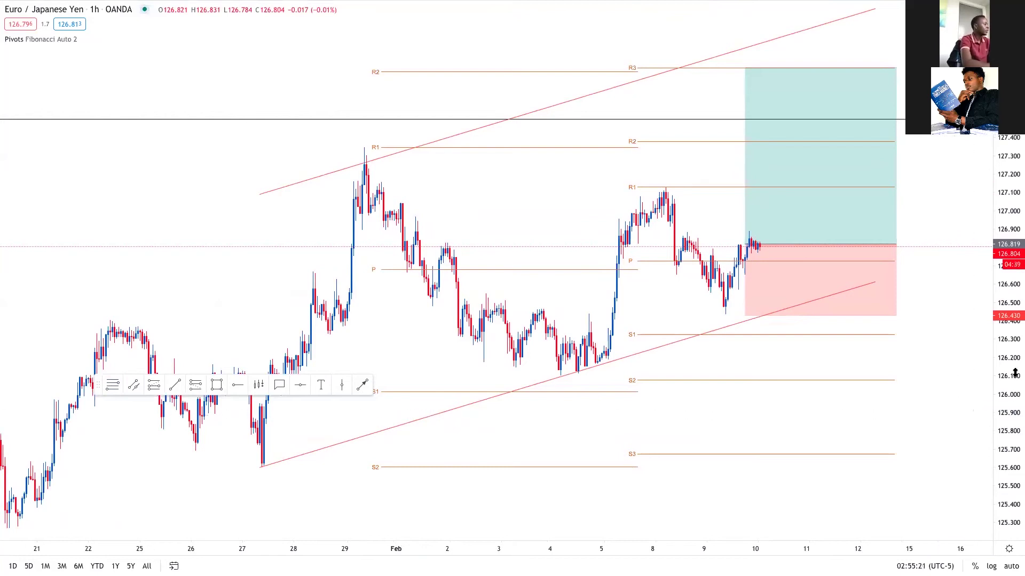
{"action": "left_click_drag", "start_coordinate": [1014, 372], "coordinate": [1014, 380]}
{"action": "mouse_move", "coordinate": [777, 279]}
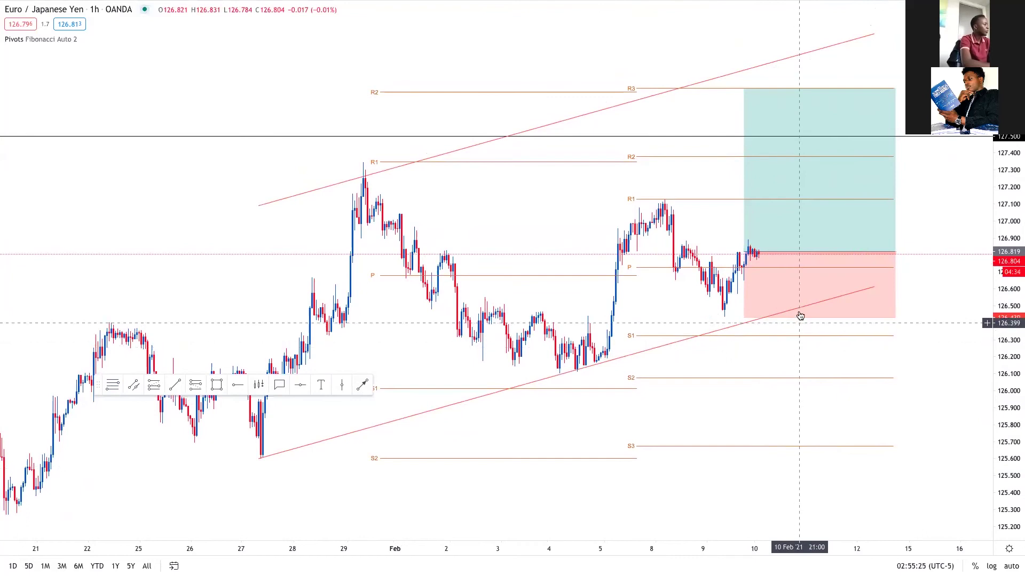
{"action": "mouse_move", "coordinate": [847, 115]}
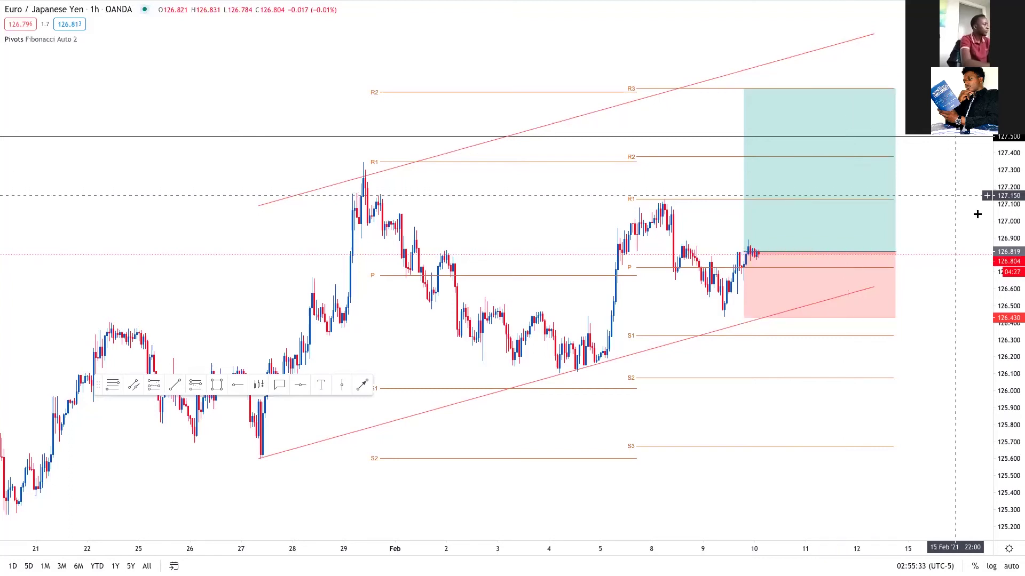
{"action": "left_click_drag", "start_coordinate": [1019, 379], "coordinate": [1009, 319]}
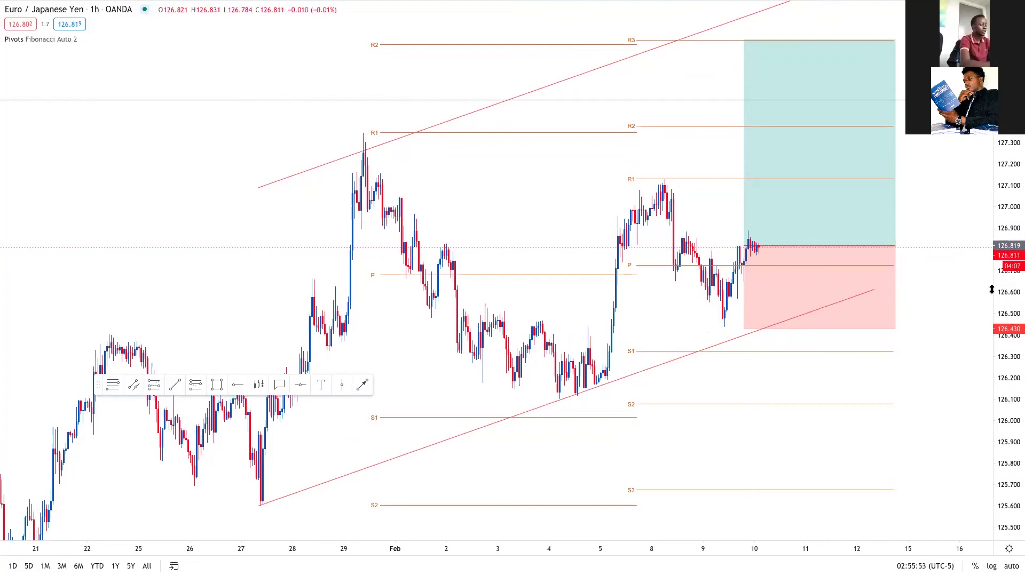
- Move through the watchlist past GBPUSD and US Wall St 30 to the WTI crude oil and gold charts
{"action": "key", "text": "Down"}
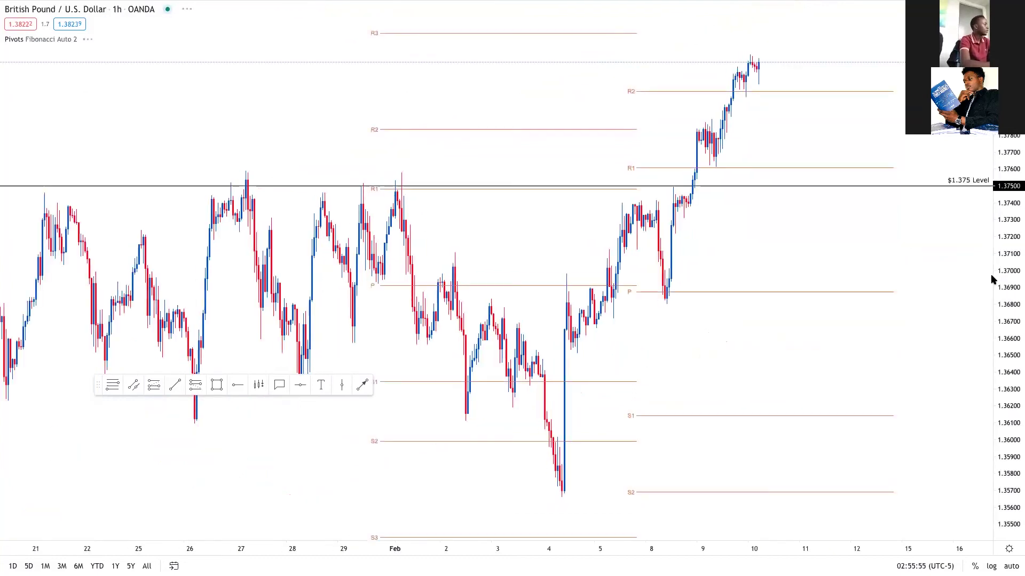
{"action": "key", "text": "Down"}
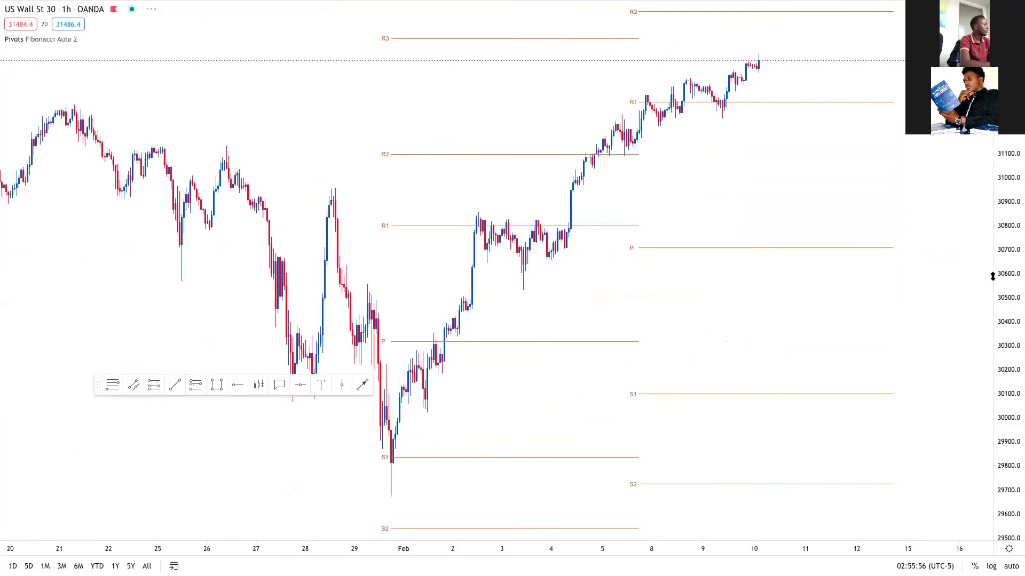
{"action": "key", "text": "Down"}
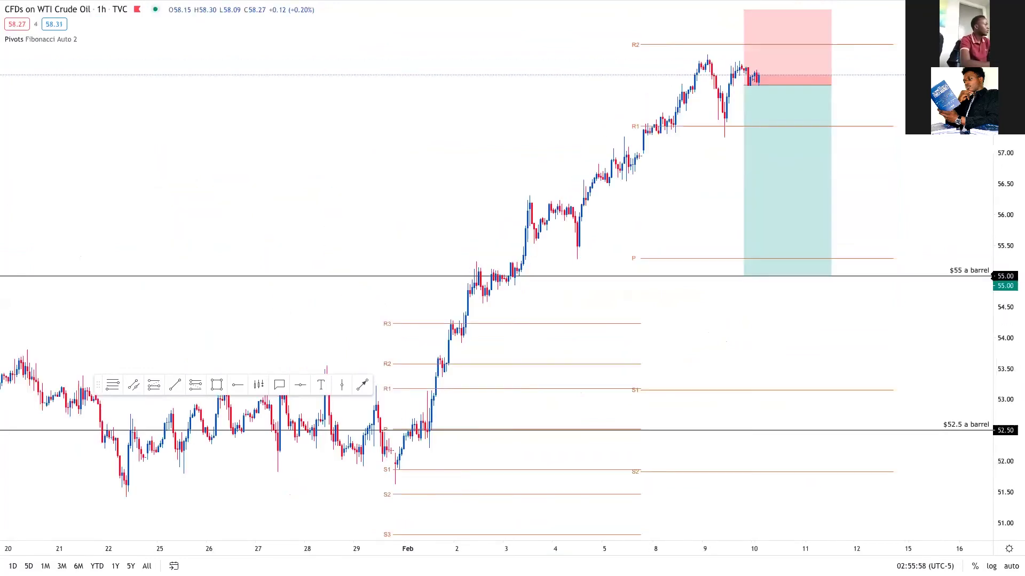
{"action": "key", "text": "Down"}
{"action": "key", "text": "Down"}
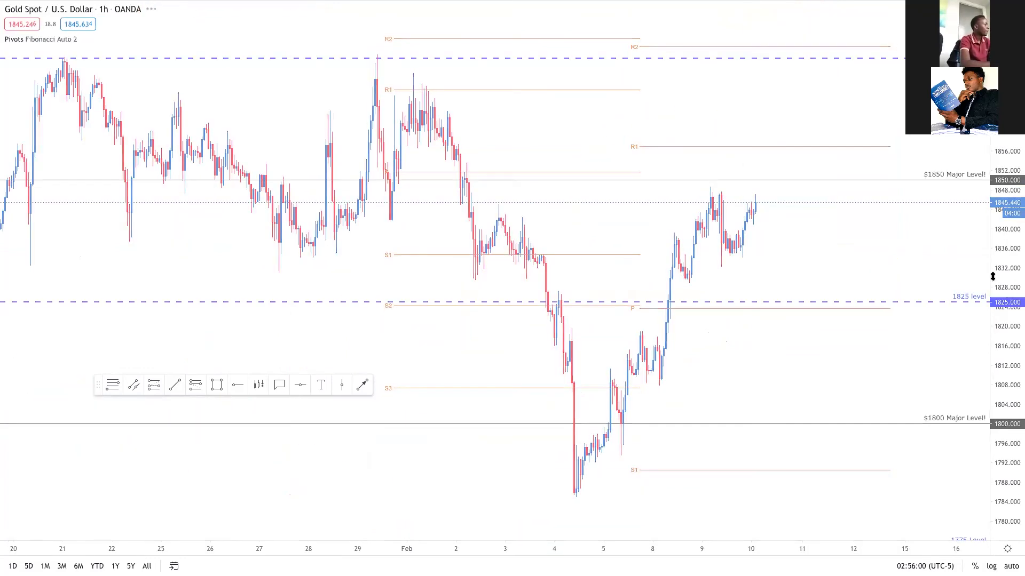
- Switch WTI crude oil to the weekly interval and compress the price scale to examine the falling trendline and the $25 to $65 levels
{"action": "key", "text": "1"}
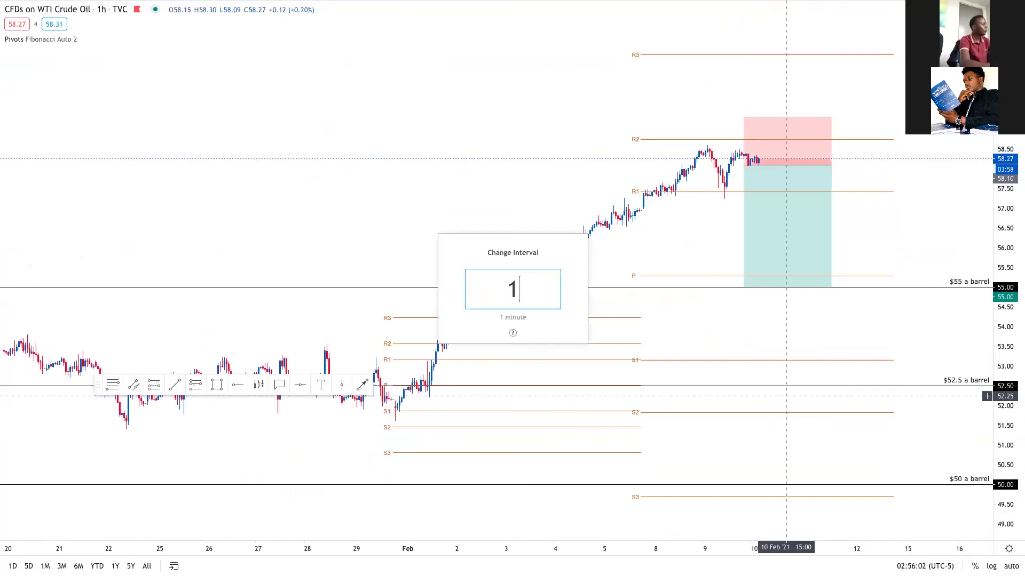
{"action": "key", "text": "Escape"}
{"action": "type", "text": "1w"}
{"action": "key", "text": "Return"}
{"action": "left_click_drag", "start_coordinate": [1006, 308], "coordinate": [1006, 386]}
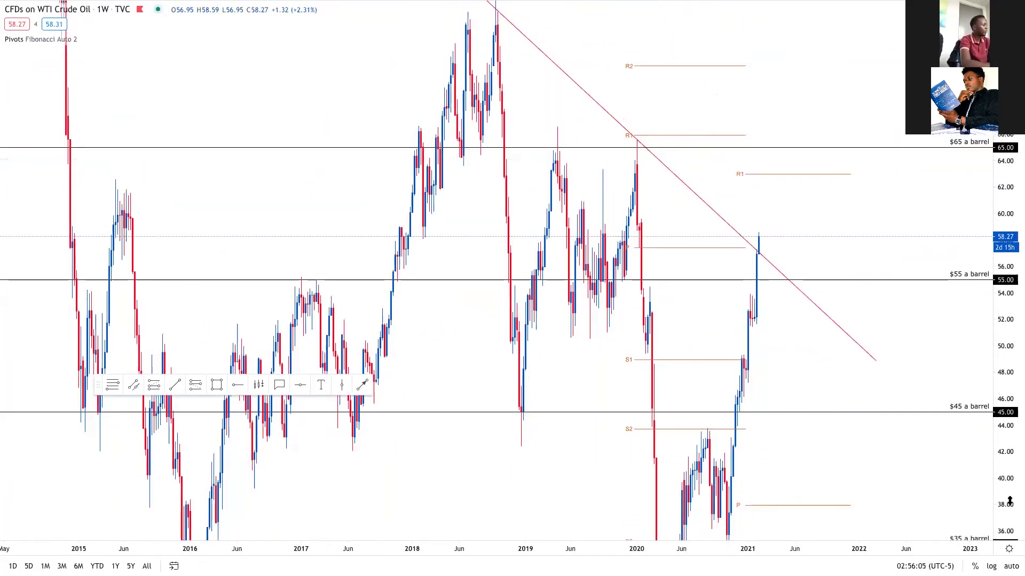
{"action": "left_click_drag", "start_coordinate": [883, 463], "coordinate": [885, 415]}
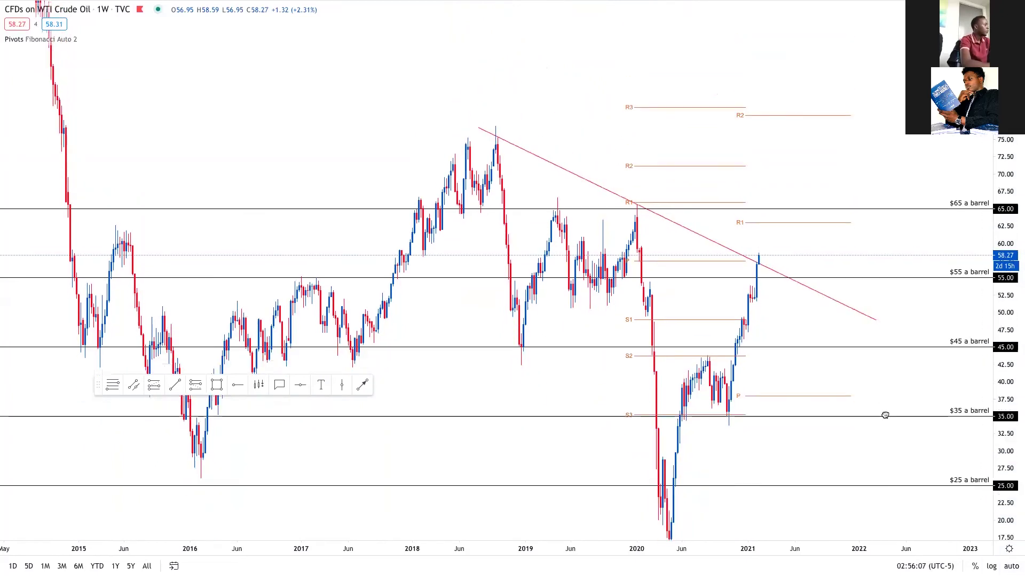
{"action": "left_click_drag", "start_coordinate": [883, 462], "coordinate": [885, 414]}
- Switch crude oil to the monthly interval and rescale the chart to examine the wedge formed since the 2008 high
{"action": "type", "text": "1M"}
{"action": "key", "text": "Return"}
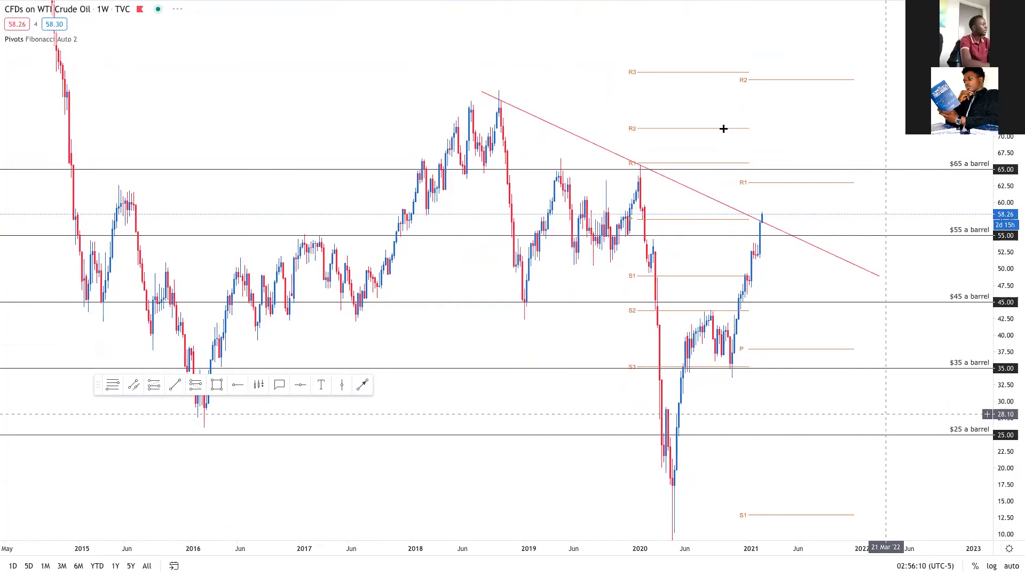
{"action": "type", "text": "\\"}
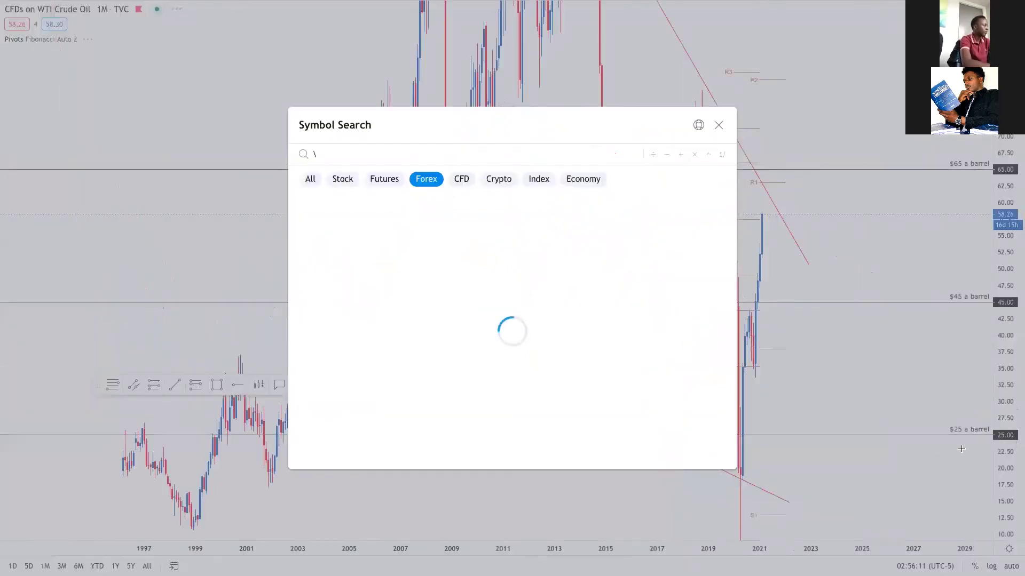
{"action": "key", "text": "Escape"}
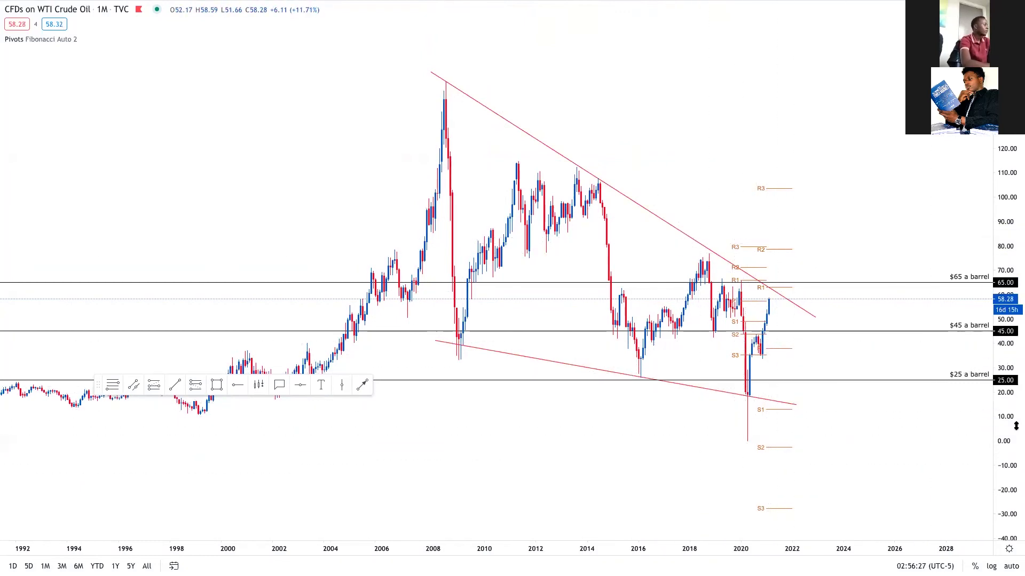
{"action": "left_click_drag", "start_coordinate": [1017, 426], "coordinate": [1016, 368]}
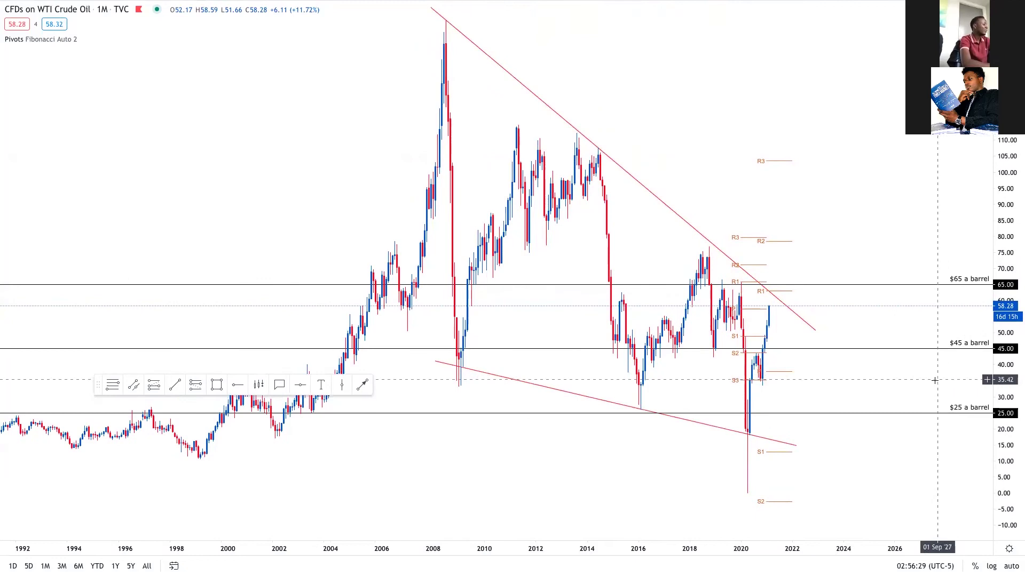
{"action": "left_click_drag", "start_coordinate": [925, 411], "coordinate": [904, 469]}
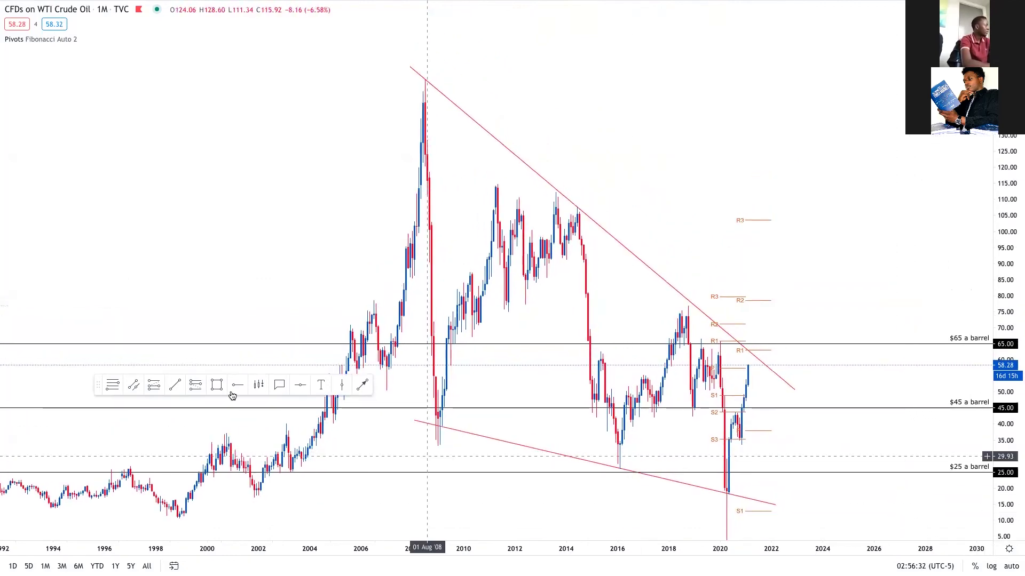
- Draw a curved projection arrow from about 58.03 up to 107.74 beyond the monthly wedge, and delete it
{"action": "left_click", "coordinate": [234, 393]}
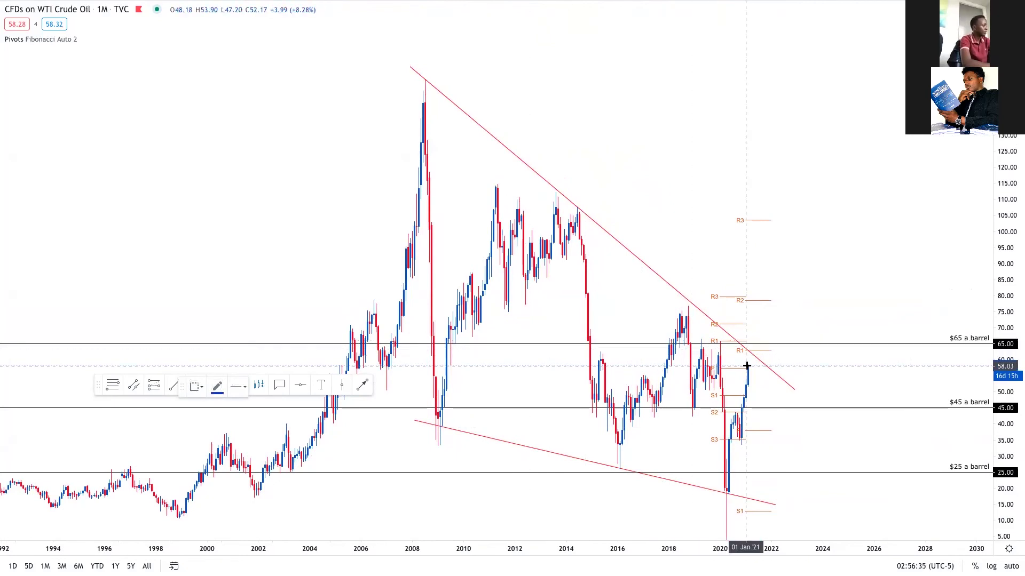
{"action": "left_click_drag", "start_coordinate": [747, 366], "coordinate": [831, 250]}
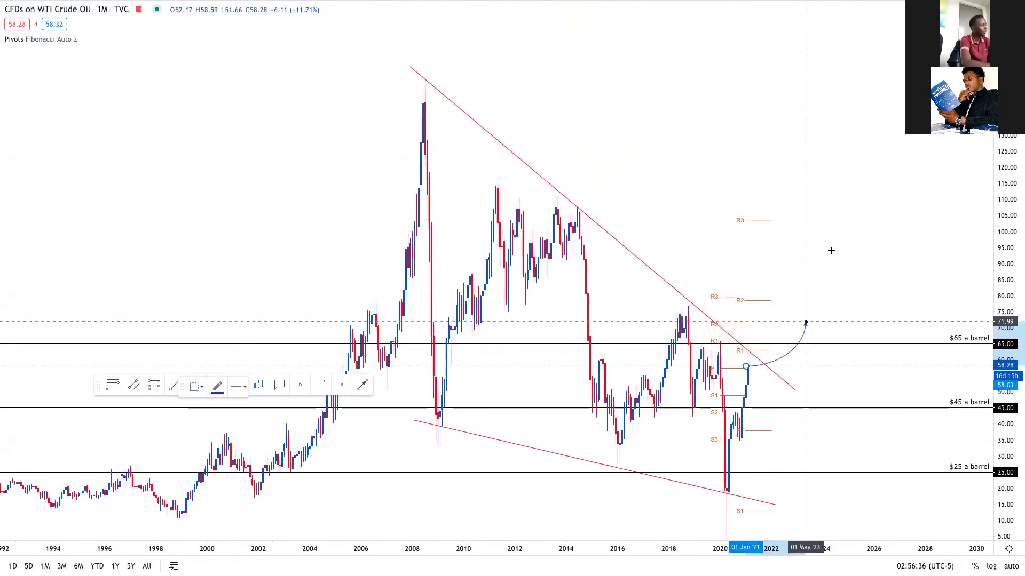
{"action": "left_click", "coordinate": [833, 207]}
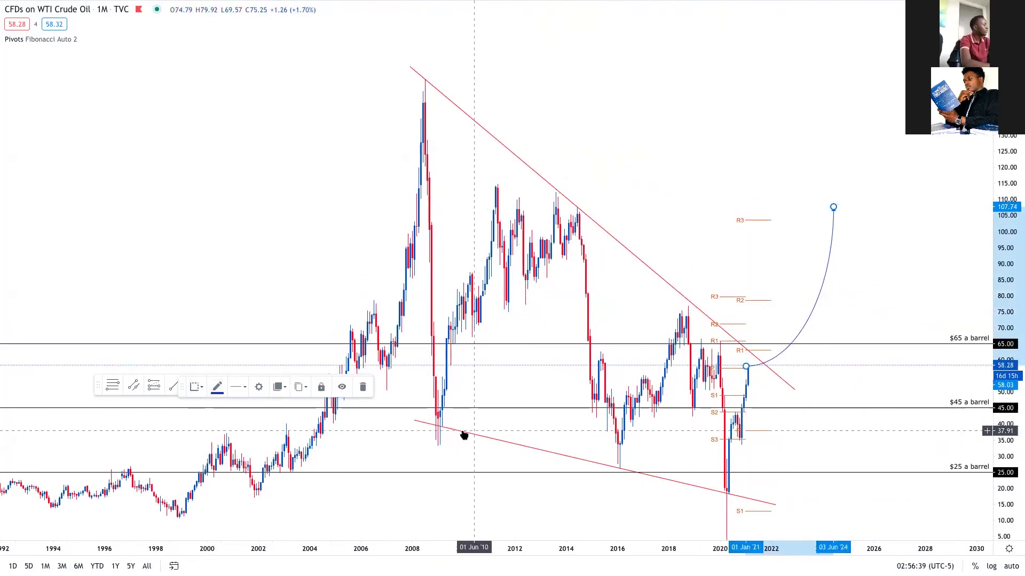
{"action": "left_click", "coordinate": [362, 387]}
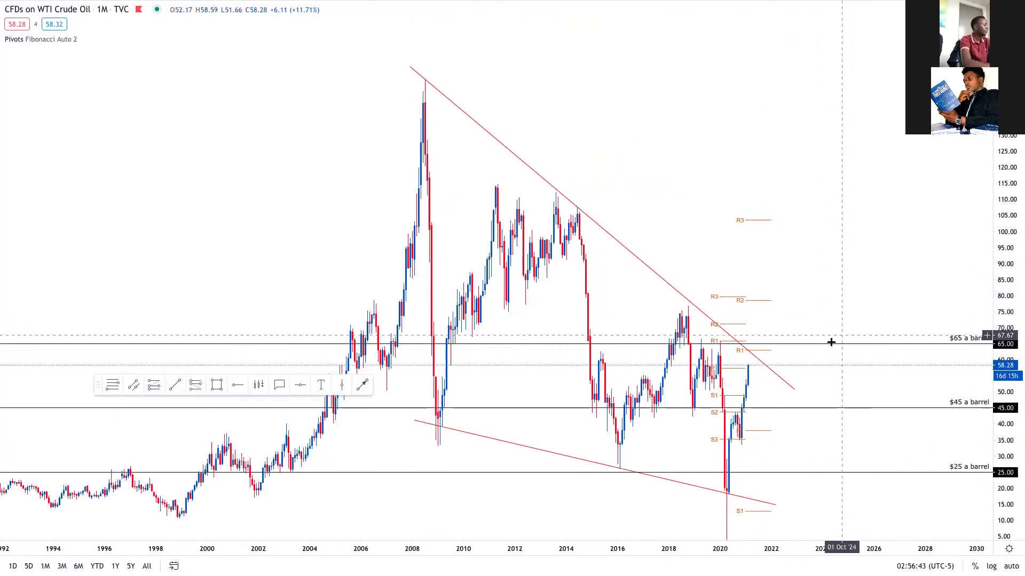
- Switch crude oil back to the weekly interval and stretch the price scale to examine the break above the falling trendline
{"action": "type", "text": "1W"}
{"action": "key", "text": "Return"}
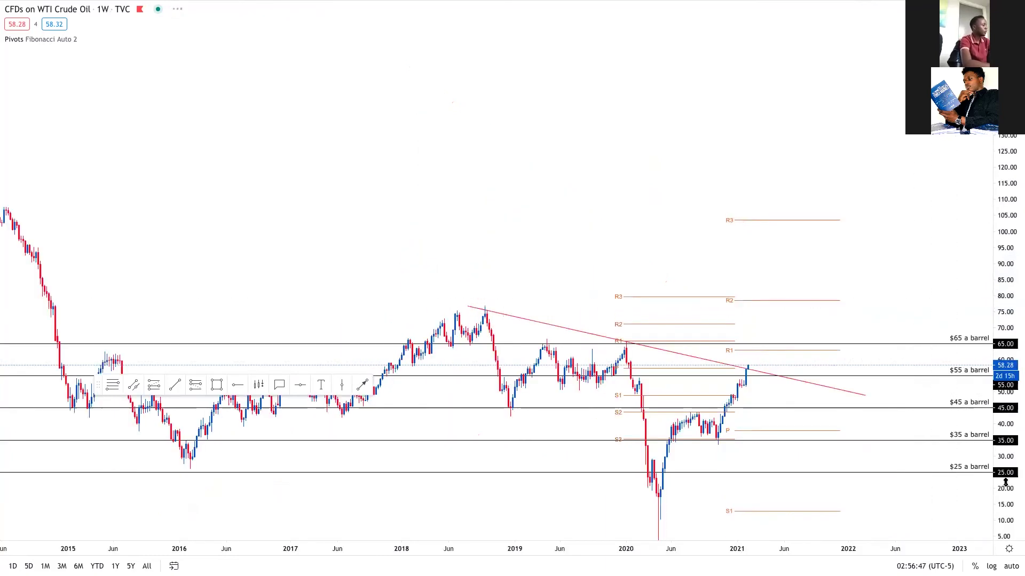
{"action": "left_click_drag", "start_coordinate": [923, 213], "coordinate": [1018, 253]}
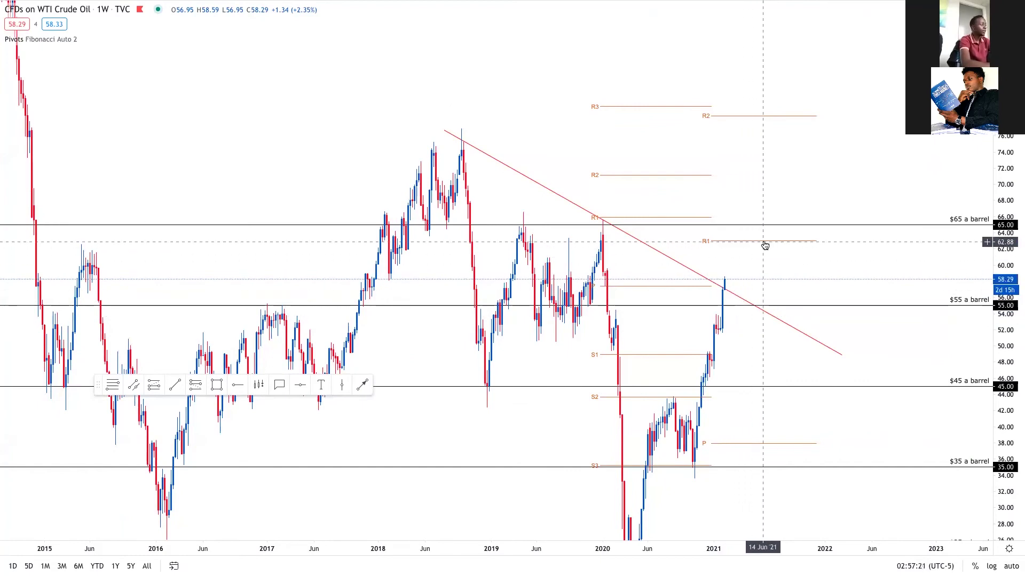
- Switch crude oil to the daily interval and examine the price action between the $45, $50, $55 and $65 a barrel levels
{"action": "type", "text": "1D"}
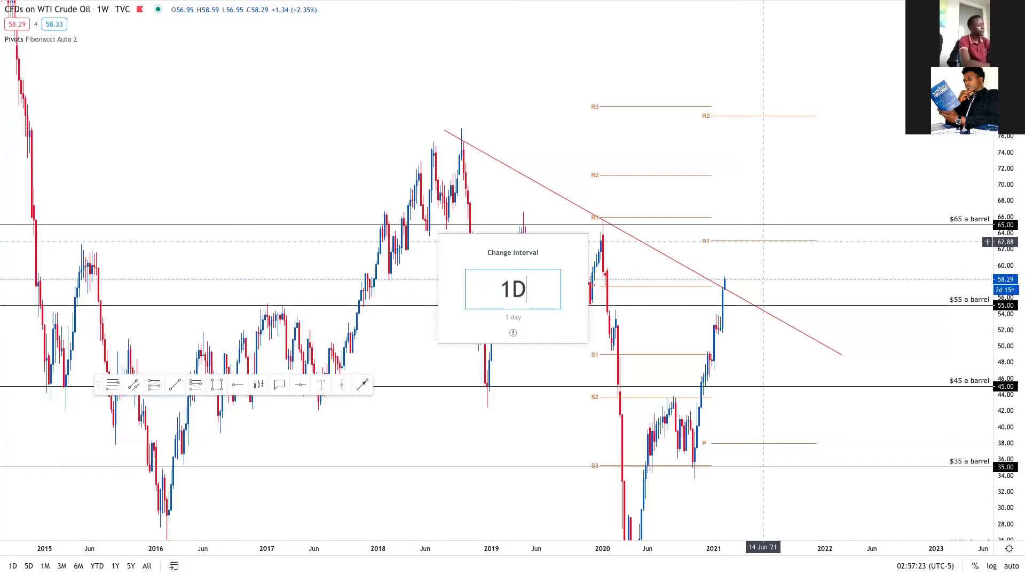
{"action": "key", "text": "Return"}
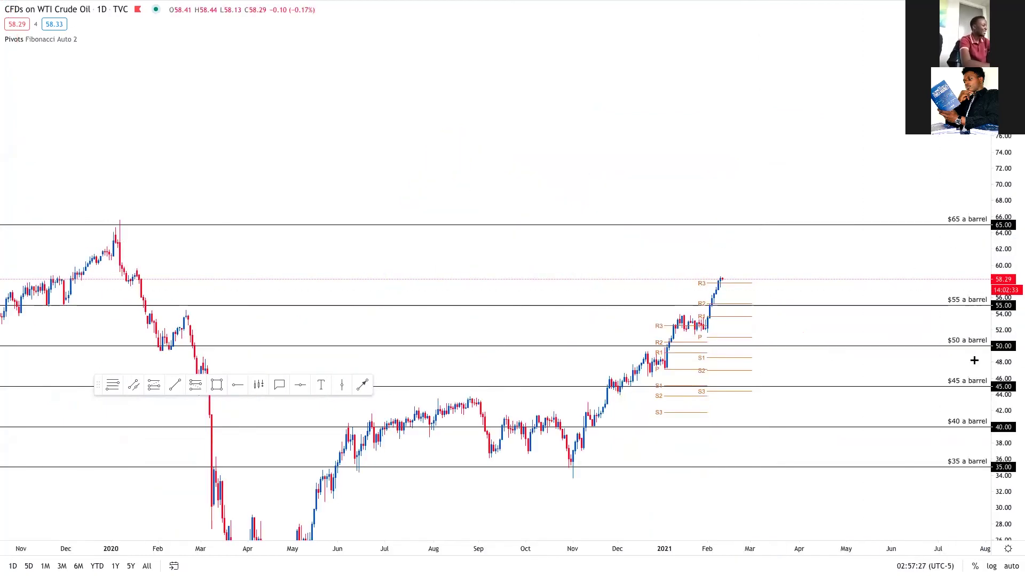
{"action": "left_click_drag", "start_coordinate": [974, 361], "coordinate": [960, 338]}
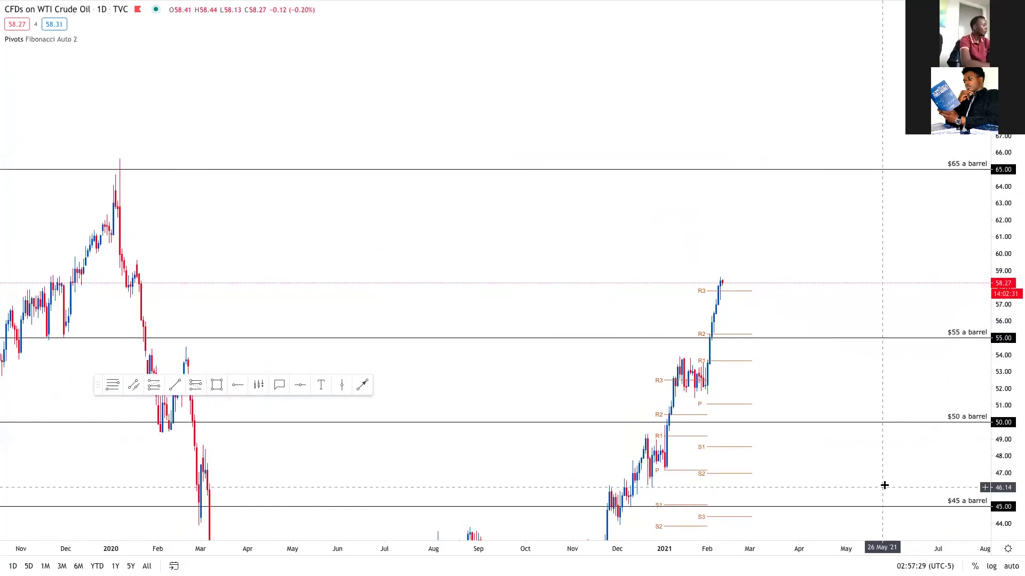
{"action": "scroll", "coordinate": [892, 303], "scroll_direction": "down", "scroll_amount": 5}
{"action": "scroll", "coordinate": [892, 311], "scroll_direction": "up", "scroll_amount": 3}
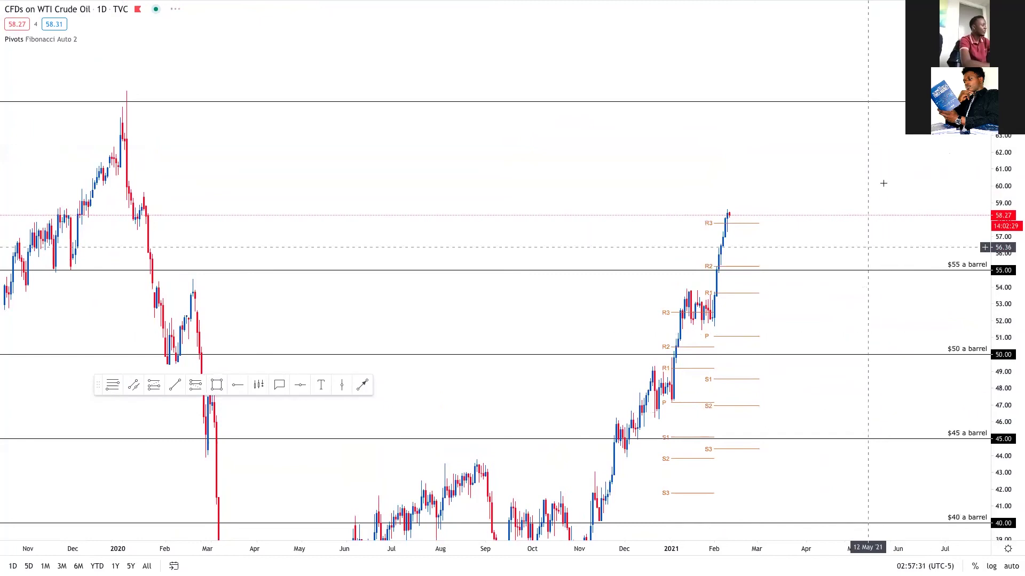
{"action": "left_click", "coordinate": [892, 102]}
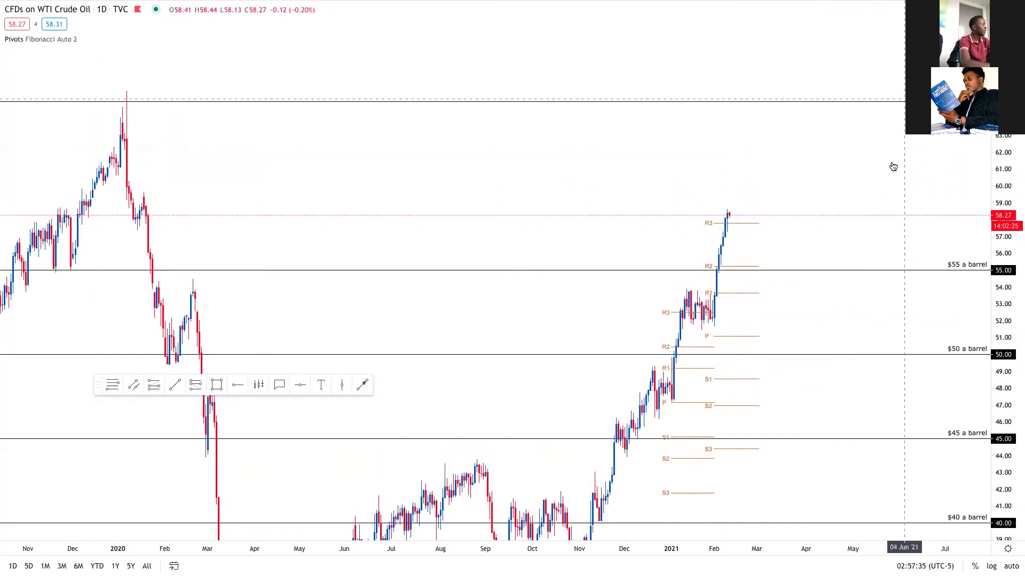
{"action": "left_click", "coordinate": [899, 254]}
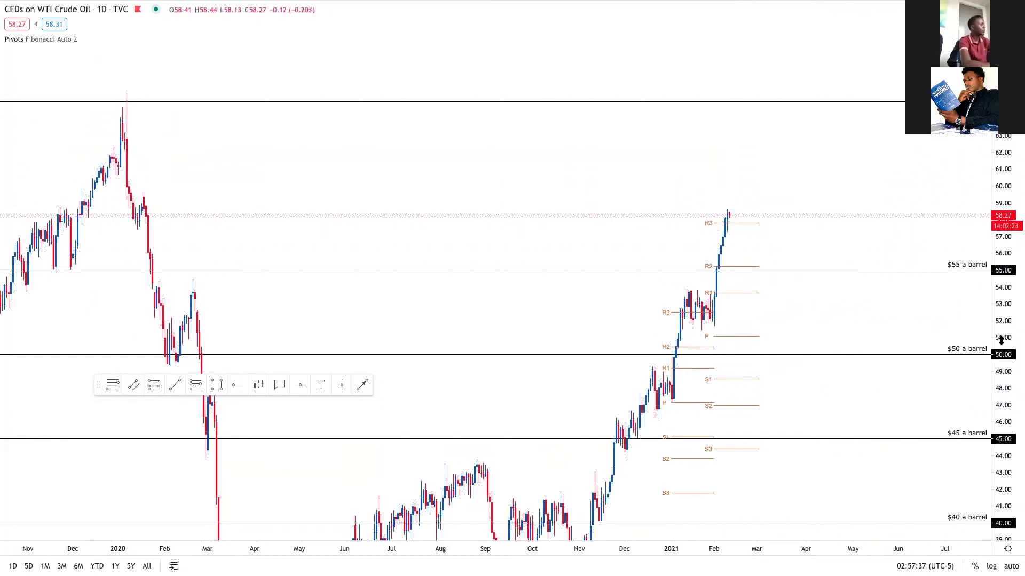
{"action": "left_click_drag", "start_coordinate": [1001, 339], "coordinate": [1001, 321]}
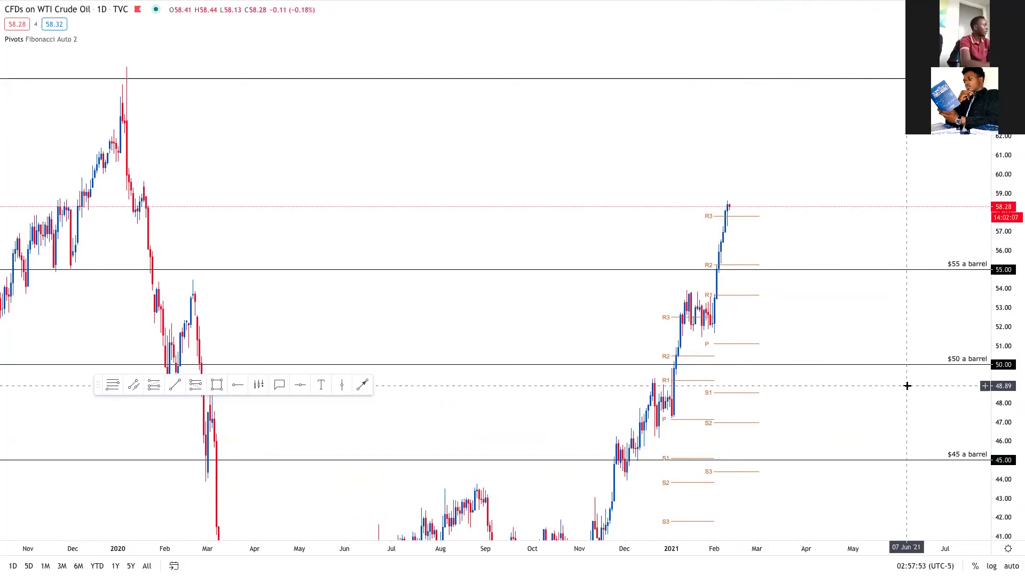
- Switch crude oil to the 4-hour interval to examine the blue channel and the rising trendline
{"action": "key", "text": "1"}
{"action": "key", "text": "BackSpace"}
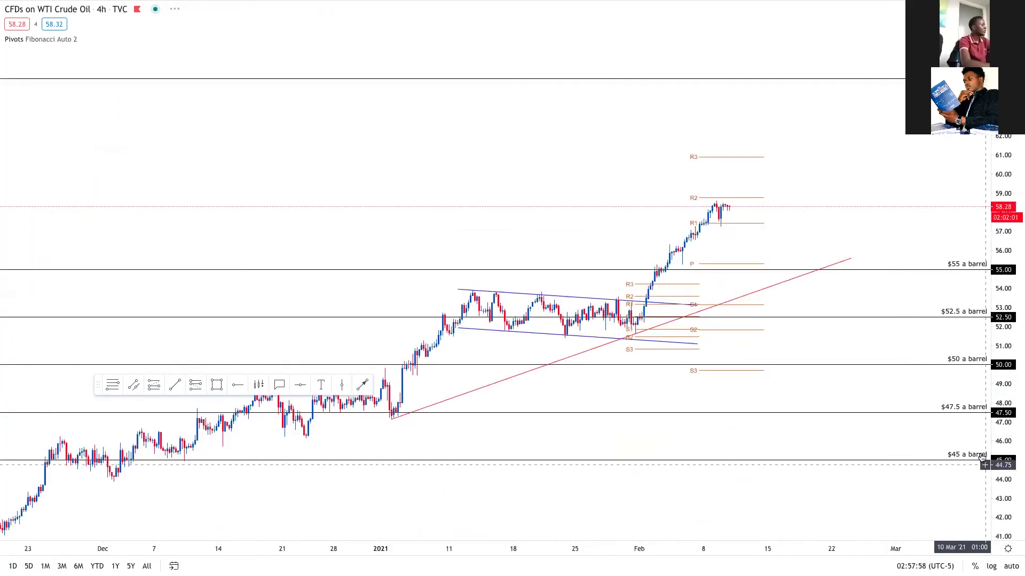
- Open the Gold Spot weekly chart and zoom in on the descending channel between the $1750 and $2050 major levels
{"action": "scroll", "coordinate": [951, 268], "scroll_direction": "up", "scroll_amount": 3}
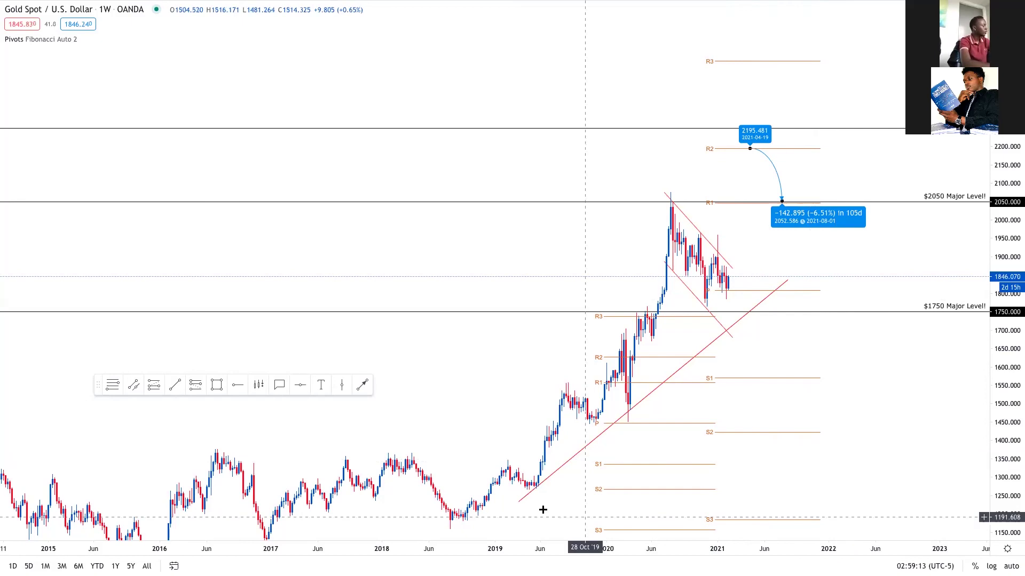
{"action": "left_click", "coordinate": [486, 516]}
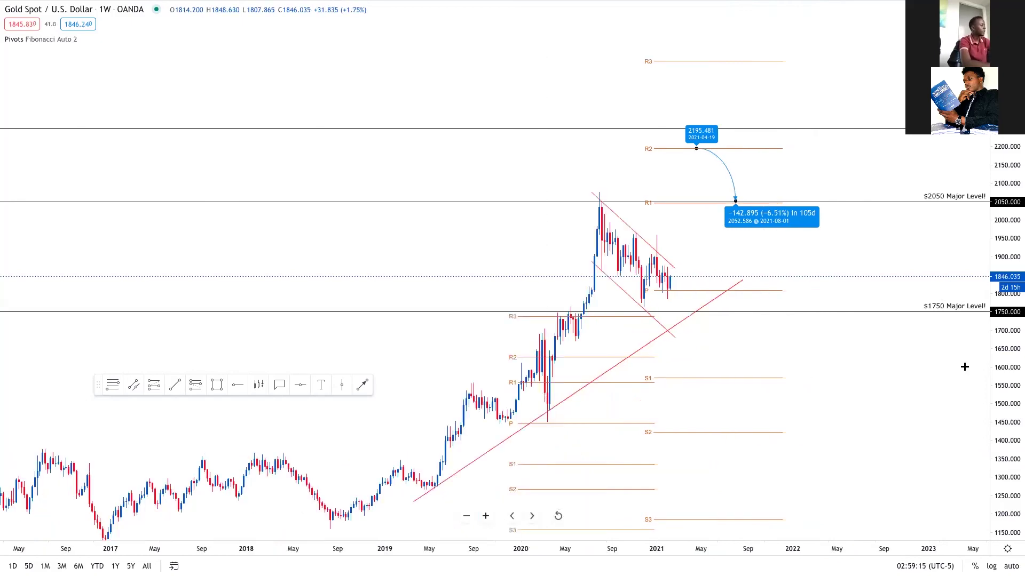
- Zoom in on the gold weekly channel and move to the daily interval to examine the descending channel between the major levels
{"action": "scroll", "coordinate": [864, 459], "scroll_direction": "up", "scroll_amount": 2}
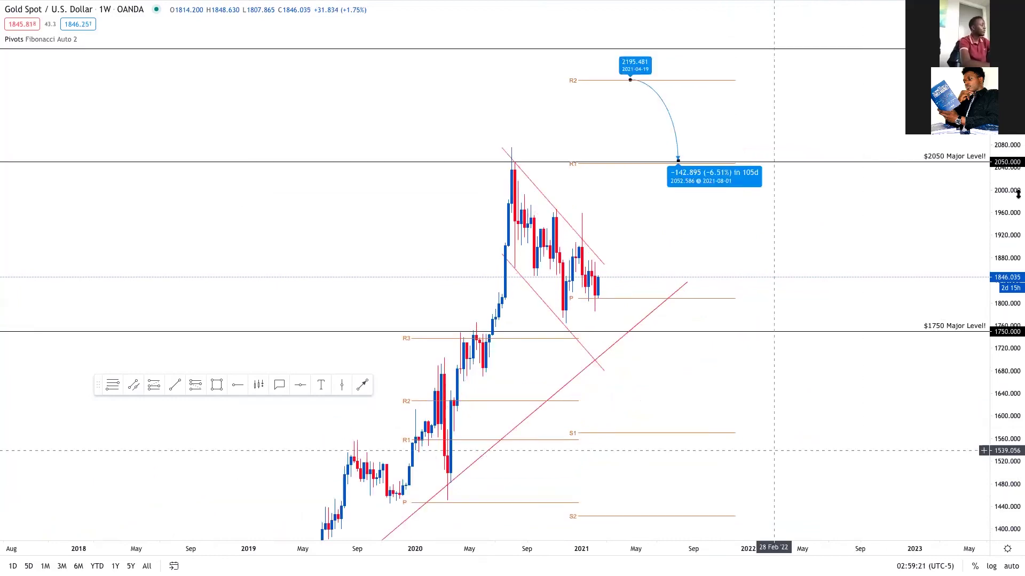
{"action": "double_click", "coordinate": [999, 339]}
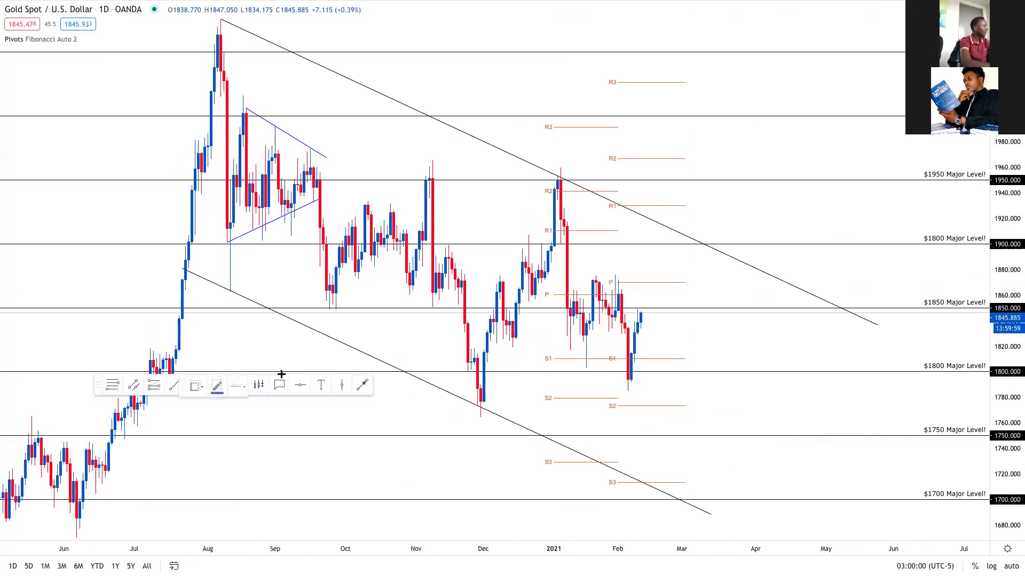
- Sketch a temporary curved projection from about 1842 down to about 1710 on the gold daily chart and remove it
{"action": "left_click_drag", "start_coordinate": [642, 319], "coordinate": [672, 487]}
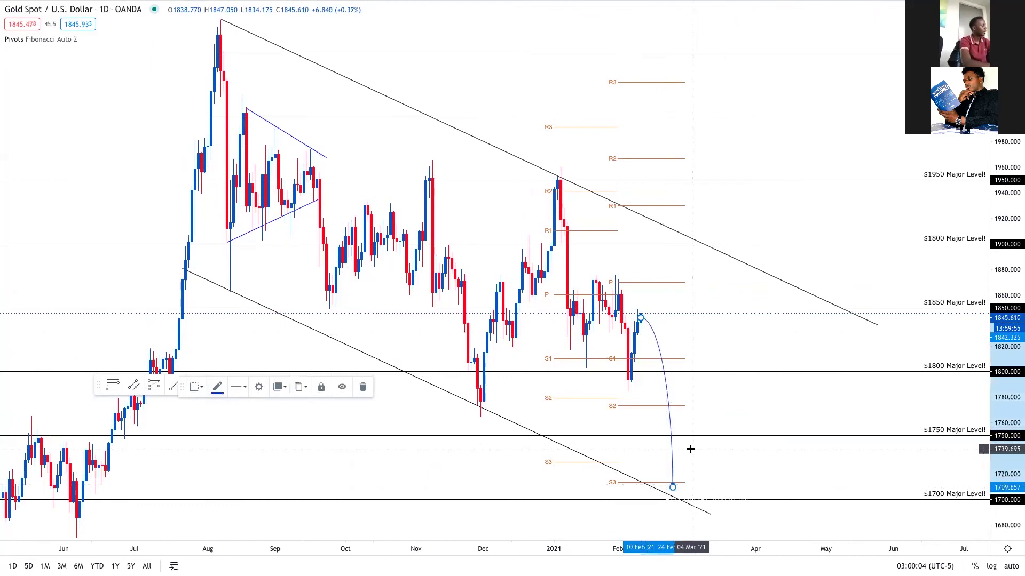
{"action": "left_click", "coordinate": [363, 386]}
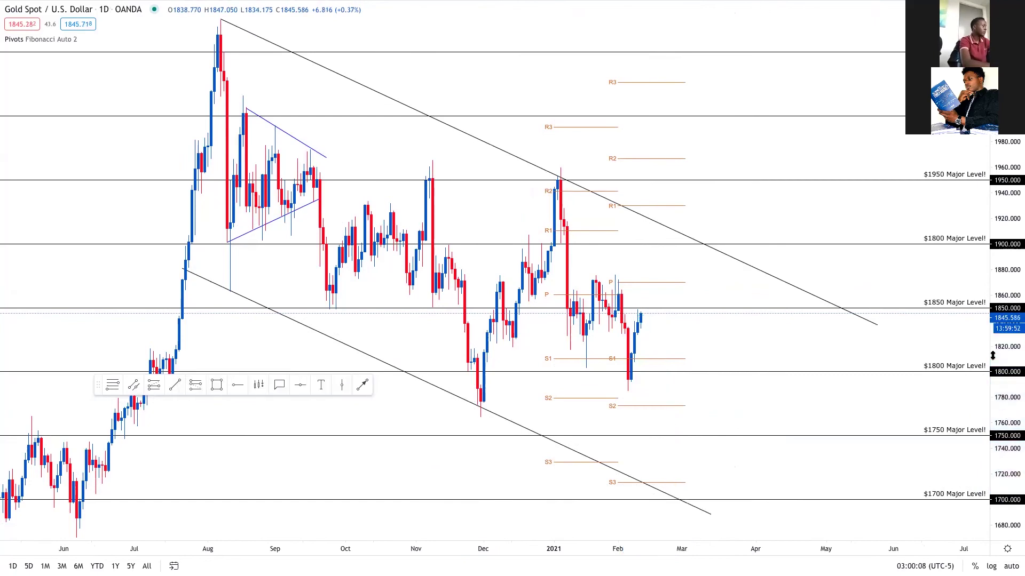
{"action": "left_click_drag", "start_coordinate": [990, 351], "coordinate": [992, 385]}
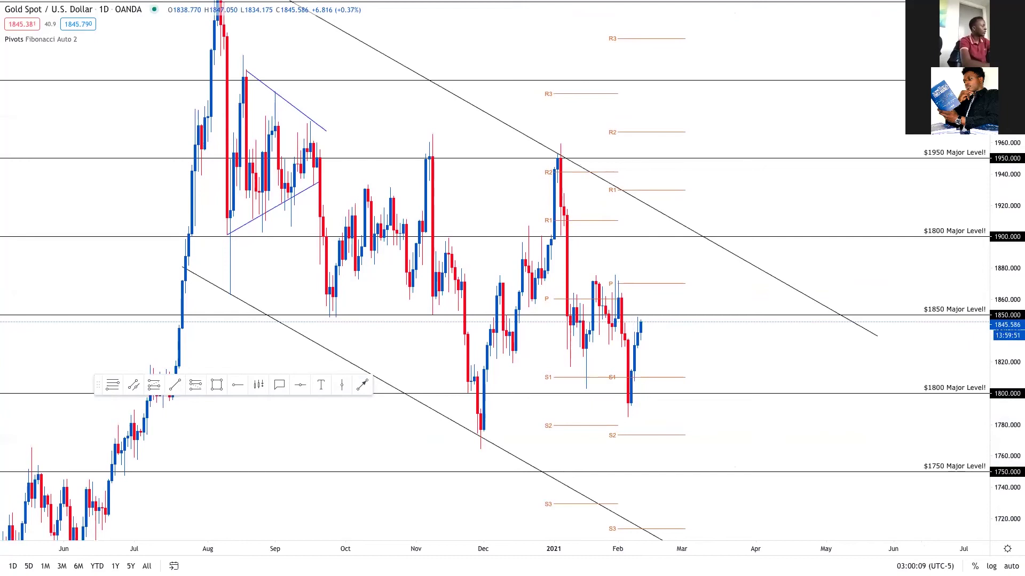
- Switch gold to the 4-hour interval and measure the decline from about 1876 to about 1788 with a temporary Fibonacci retracement
{"action": "type", "text": "1H"}
{"action": "key", "text": "Return"}
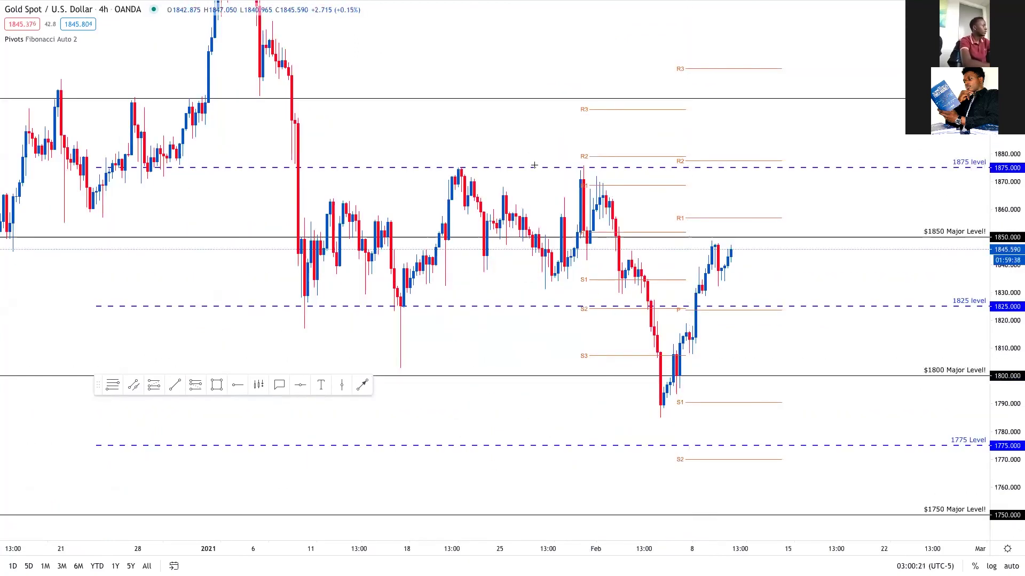
{"action": "left_click", "coordinate": [536, 165]}
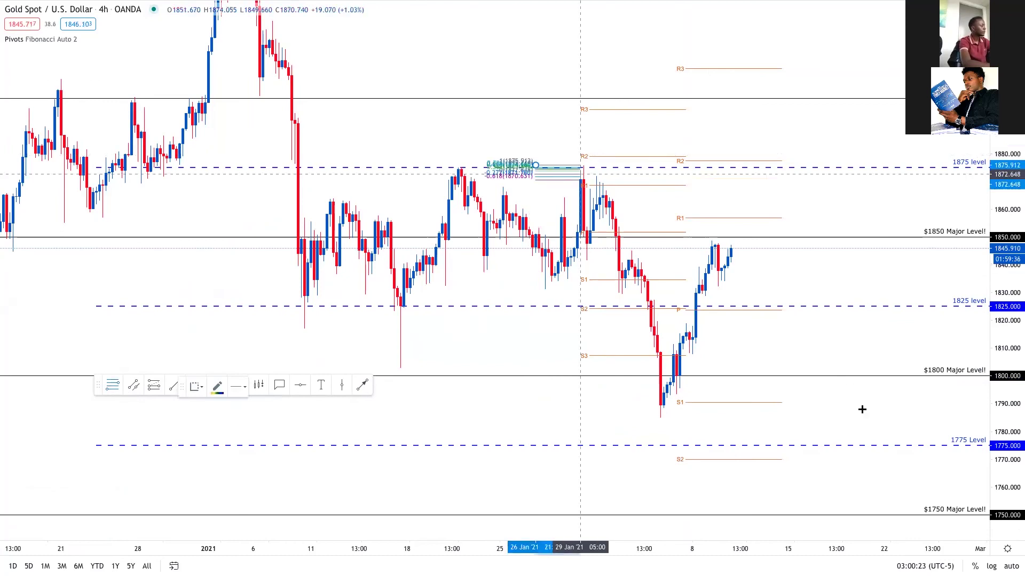
{"action": "left_click", "coordinate": [862, 409]}
{"action": "left_click", "coordinate": [862, 409]}
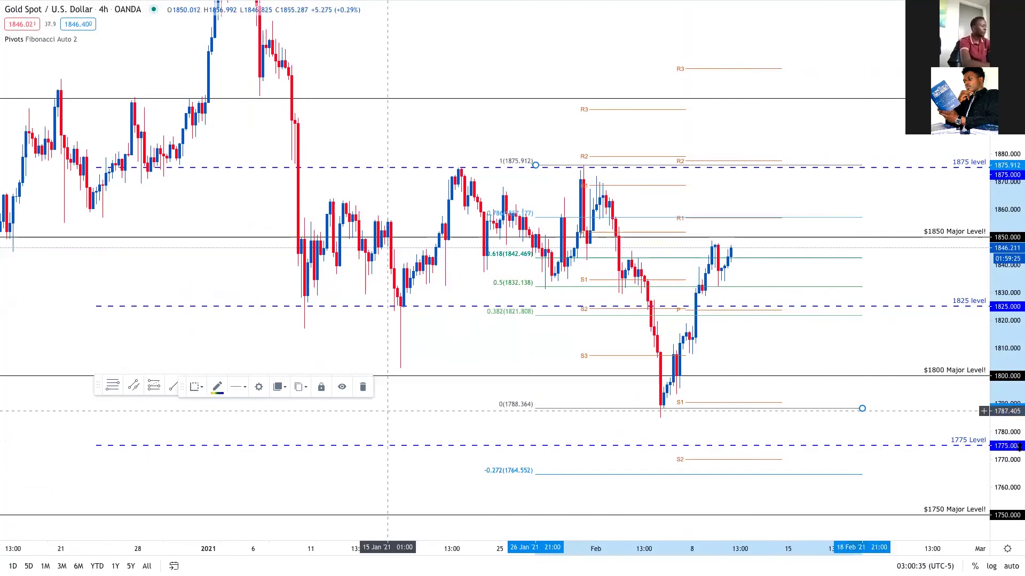
{"action": "key", "text": "Delete"}
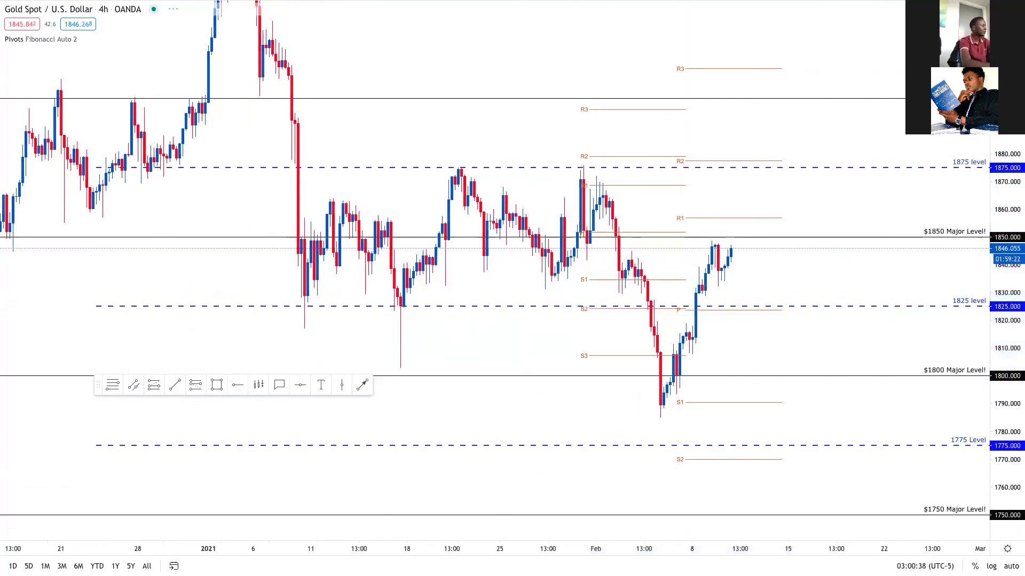
- Switch gold to the 1-hour interval to examine price between the 1825 level and the $1850 major level
{"action": "type", "text": "60"}
{"action": "key", "text": "Return"}
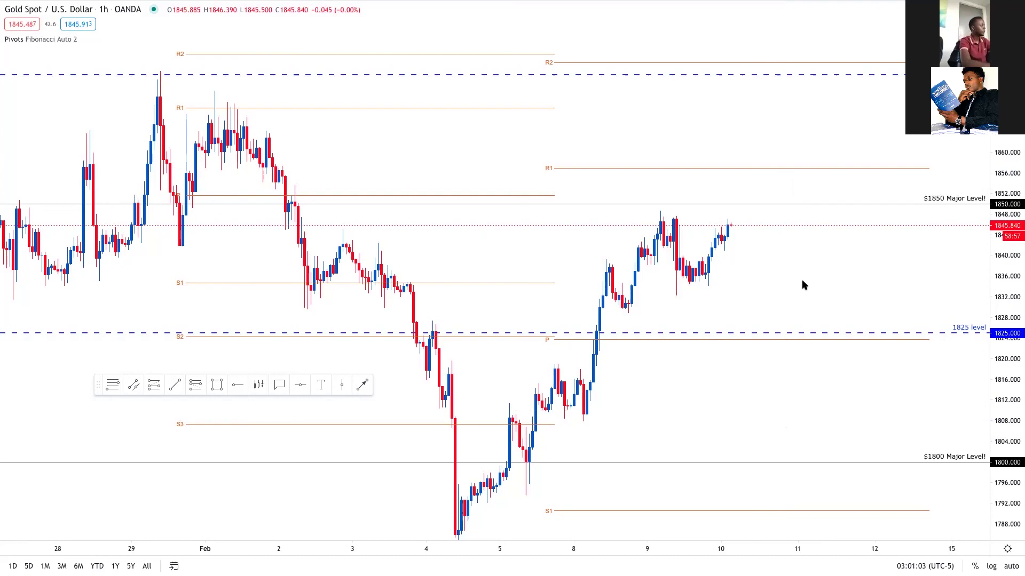
- Move on to the US Wall St 30 chart and switch it to the daily interval
{"action": "key", "text": "space"}
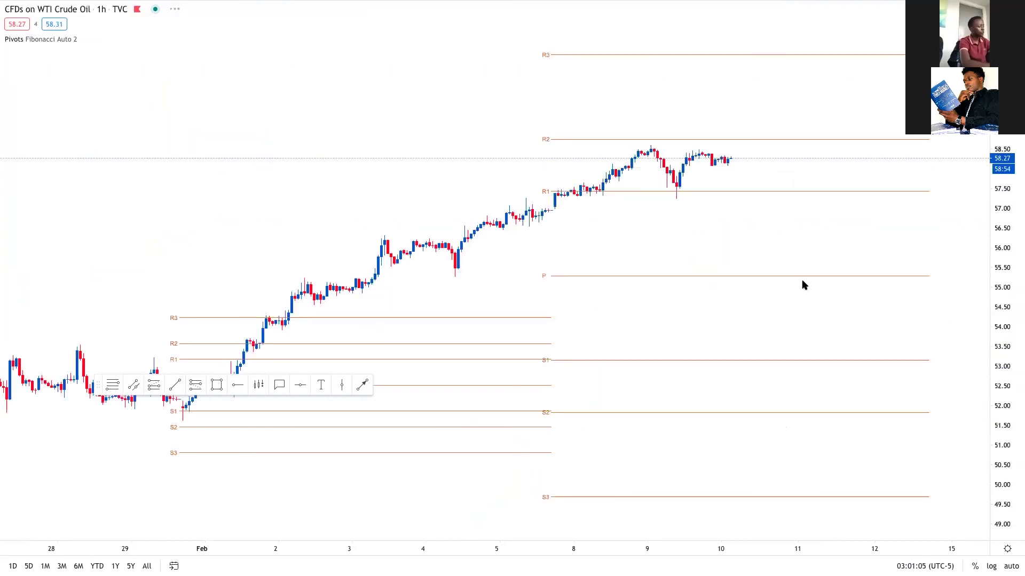
{"action": "key", "text": "space"}
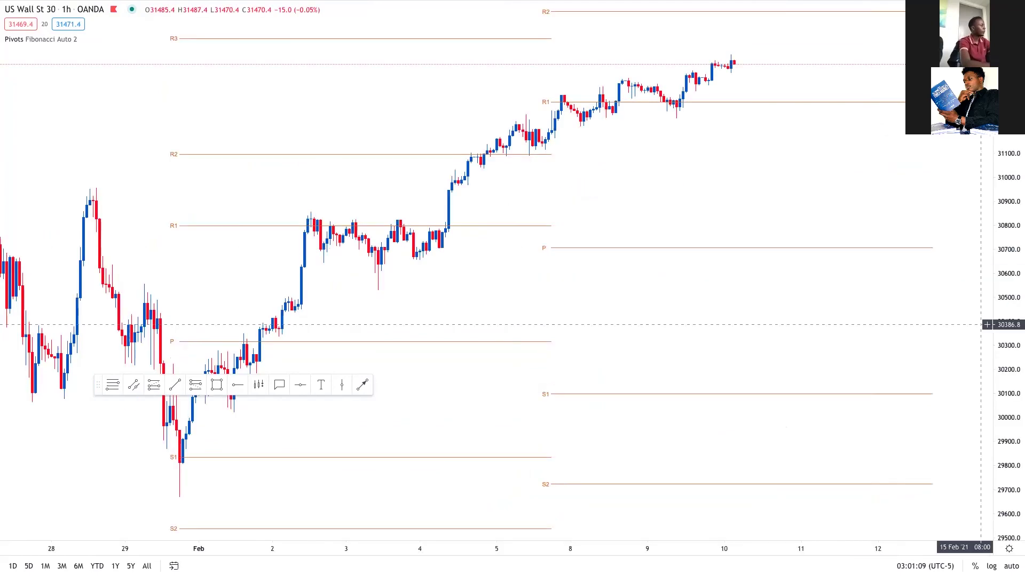
{"action": "type", "text": "1D"}
{"action": "key", "text": "Return"}
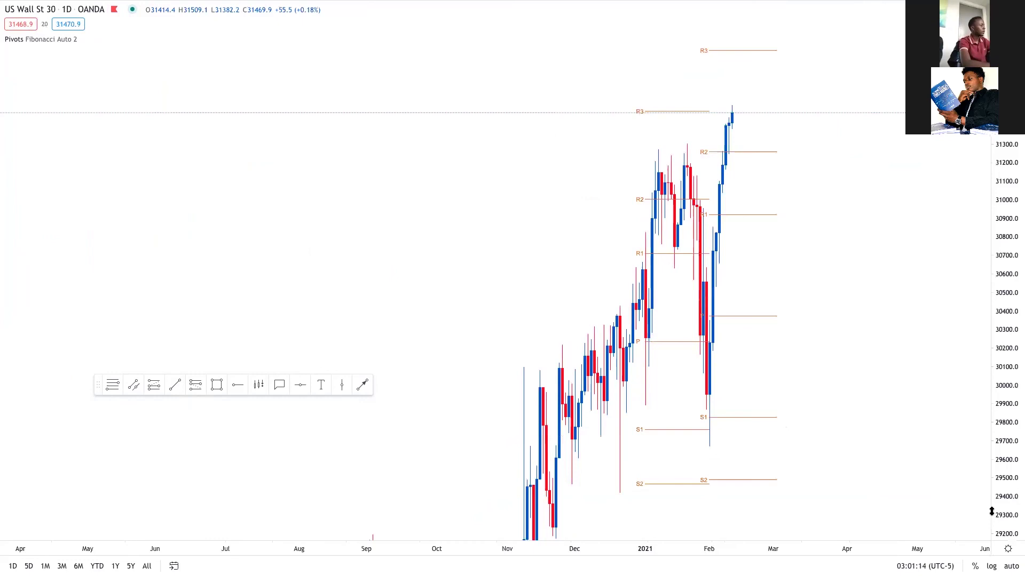
- Switch US Wall St 30 to the monthly interval and compress the price scale to examine the long-term uptrend
{"action": "type", "text": "1"}
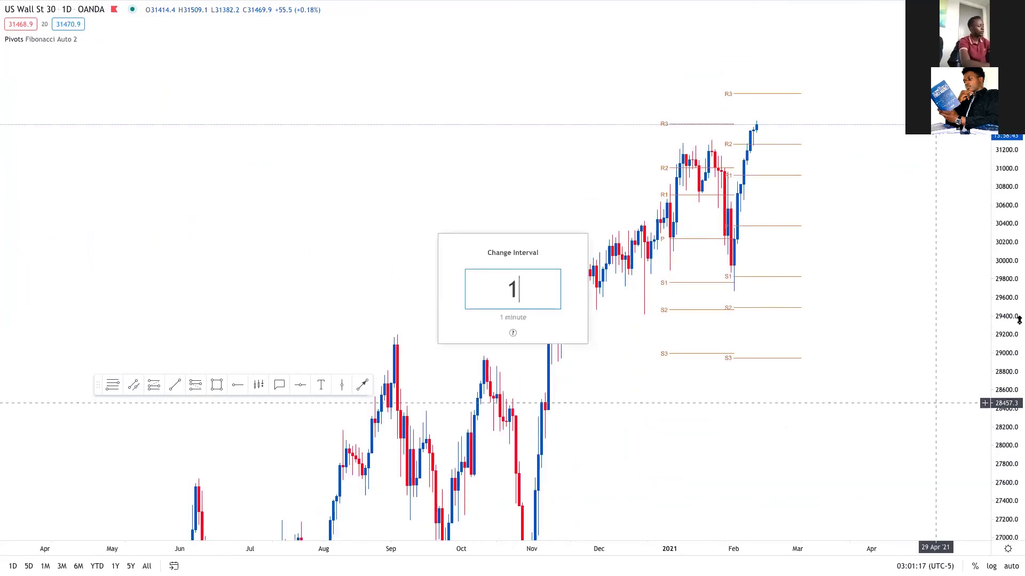
{"action": "type", "text": "M"}
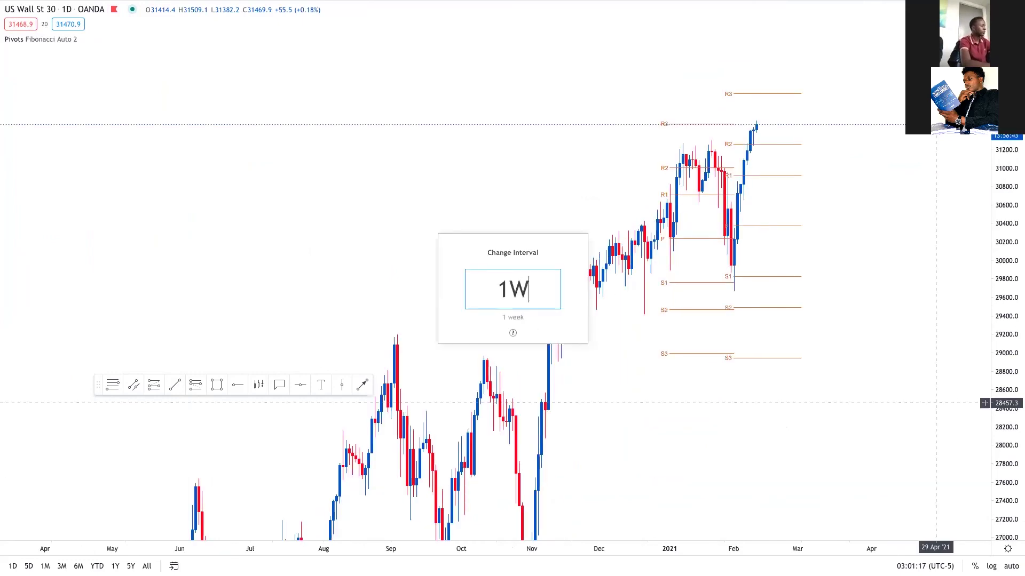
{"action": "key", "text": "Return"}
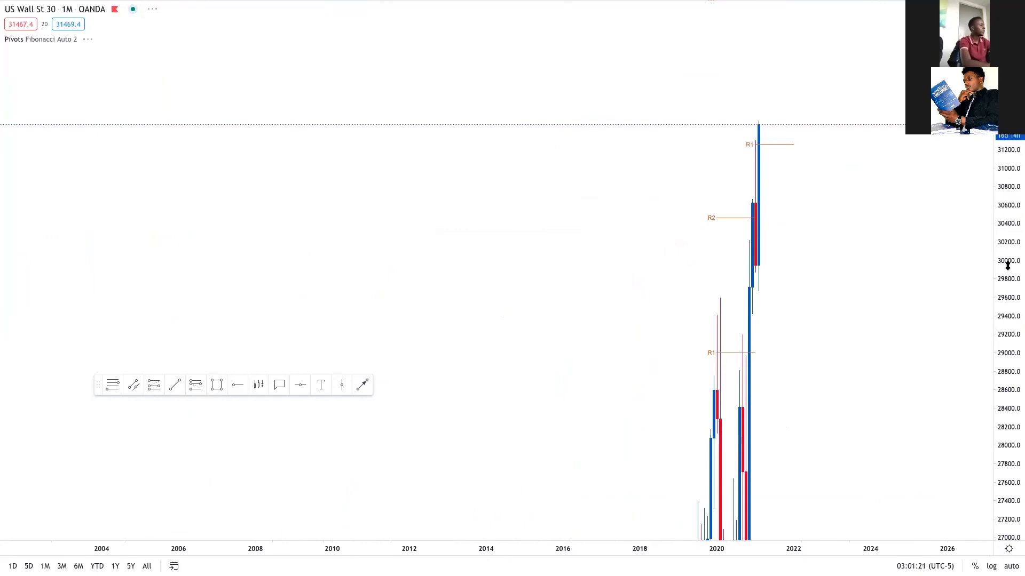
{"action": "left_click_drag", "start_coordinate": [1007, 268], "coordinate": [1007, 434]}
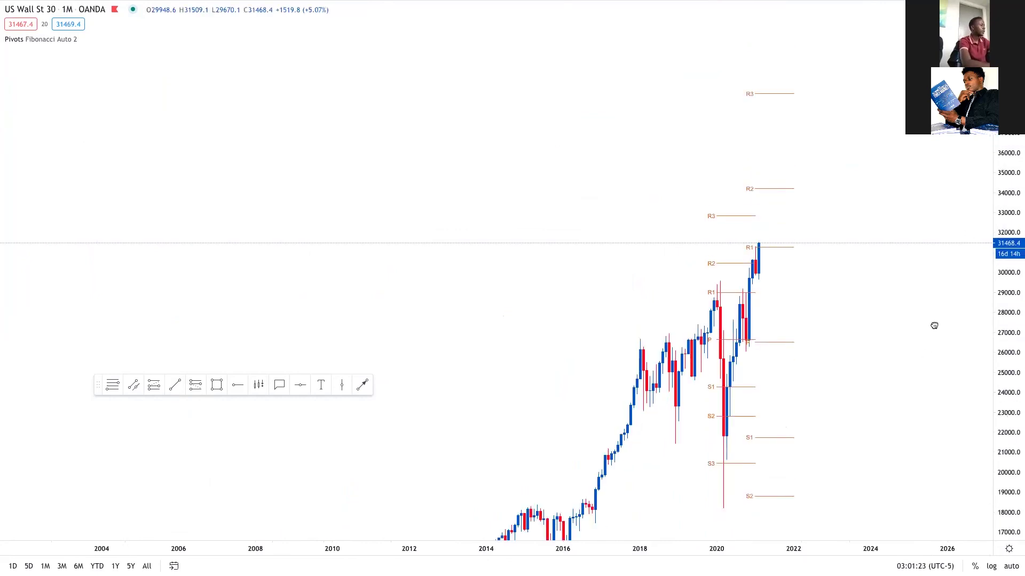
{"action": "key", "text": "alt+r"}
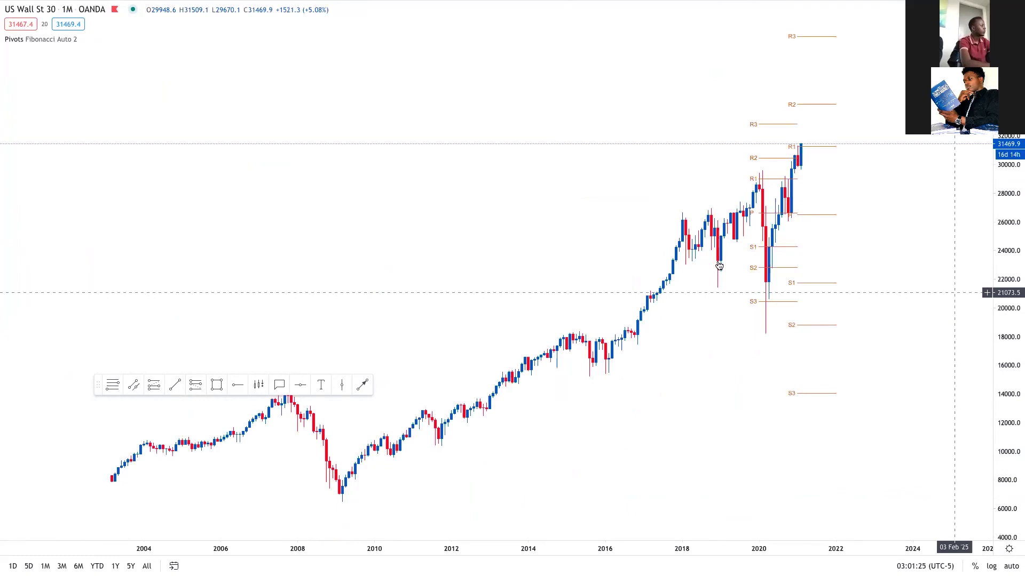
{"action": "left_click_drag", "start_coordinate": [719, 266], "coordinate": [693, 306]}
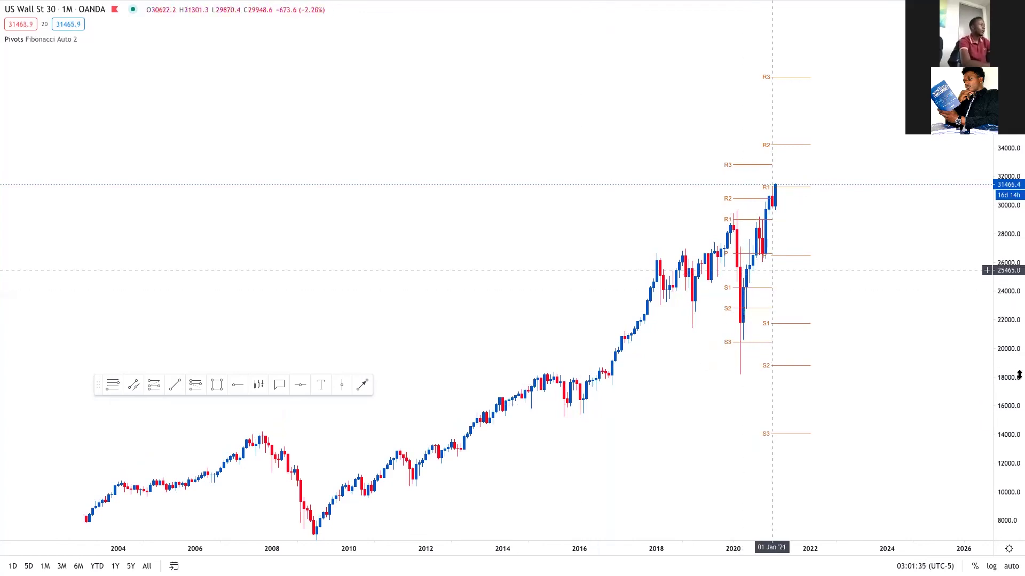
{"action": "left_click_drag", "start_coordinate": [1019, 376], "coordinate": [1019, 358]}
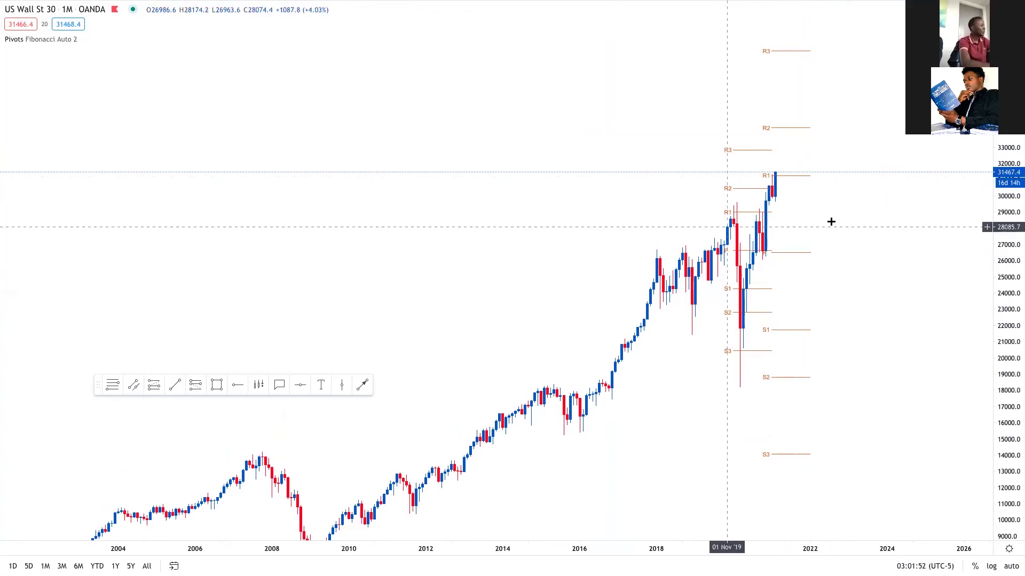
- Switch US Wall St 30 to the weekly interval to examine the 2020 drop and the recovery to new highs
{"action": "type", "text": "1D"}
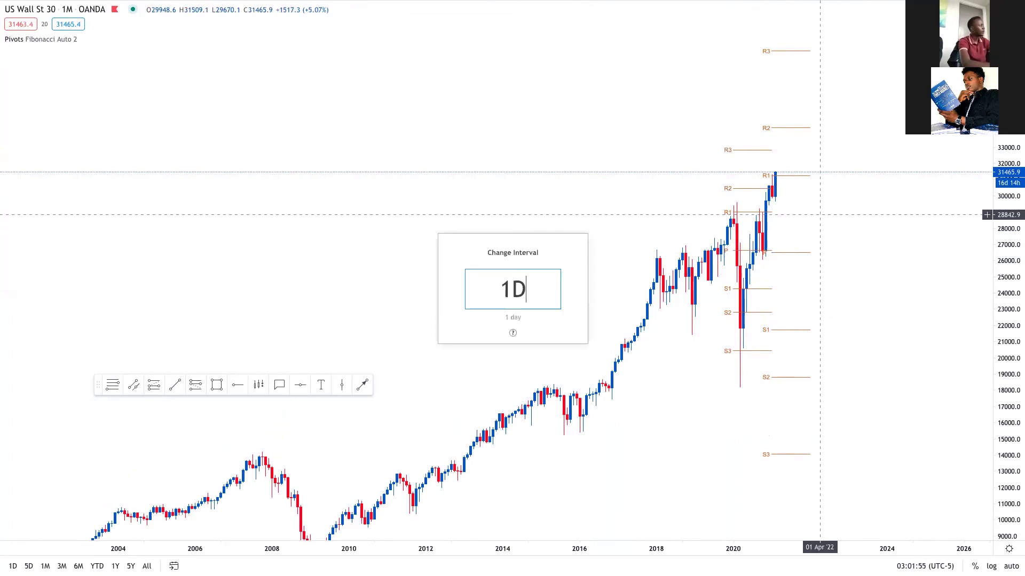
{"action": "key", "text": "Return"}
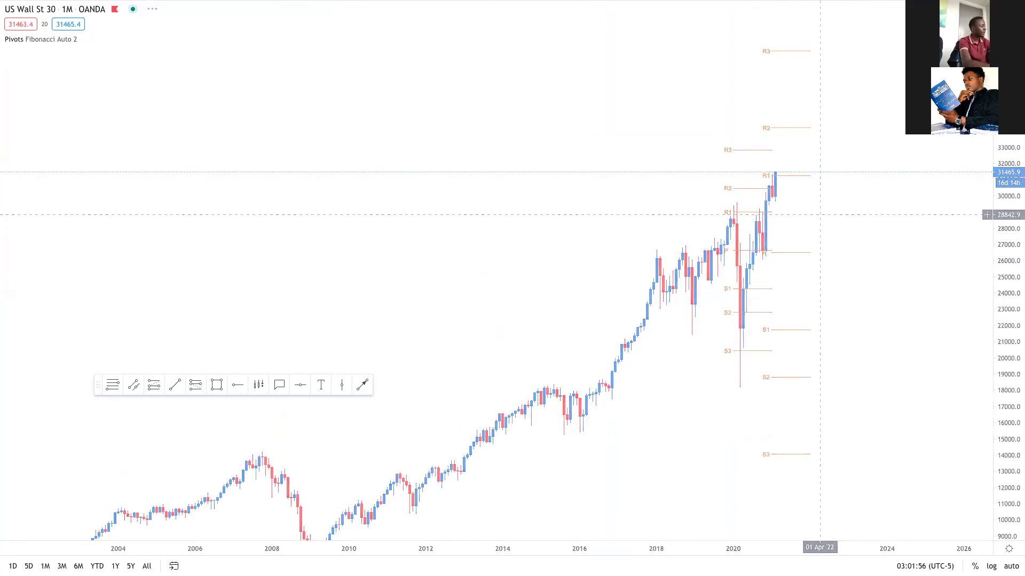
{"action": "type", "text": "1"}
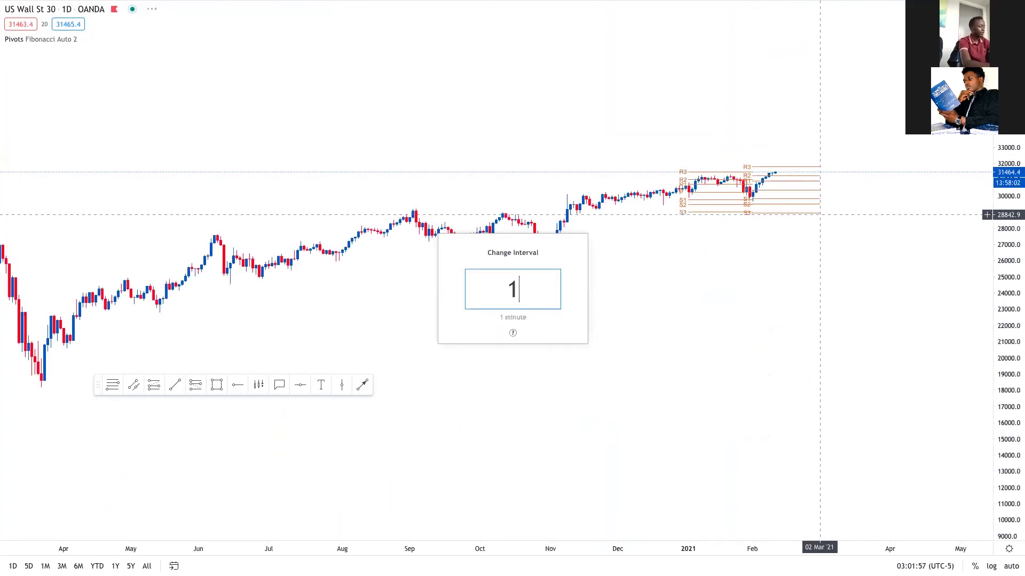
{"action": "type", "text": "W"}
{"action": "key", "text": "Return"}
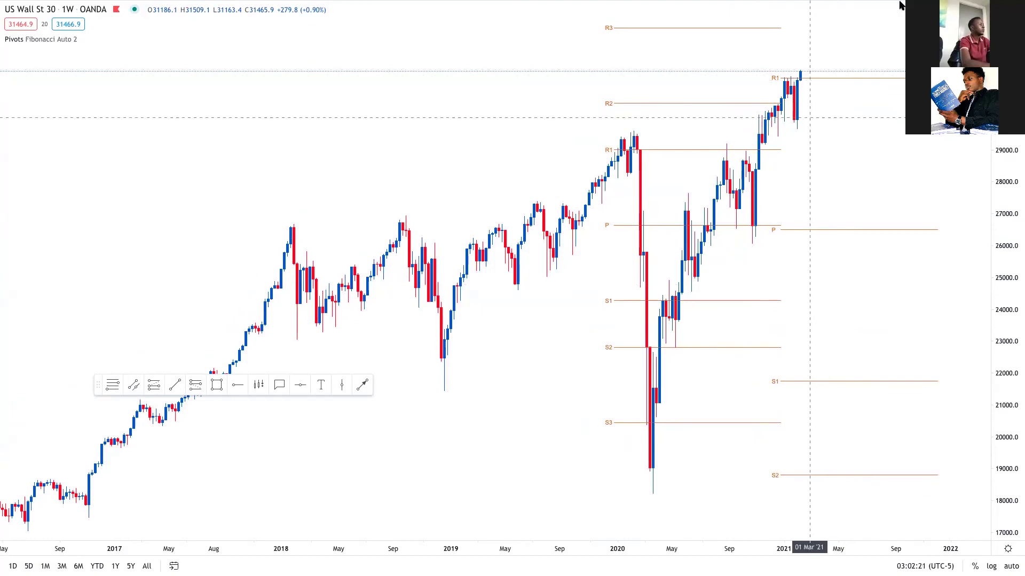
- Return US Wall St 30 to the daily interval and reframe the chart to examine the rally since March 2020
{"action": "type", "text": "1D"}
{"action": "key", "text": "Return"}
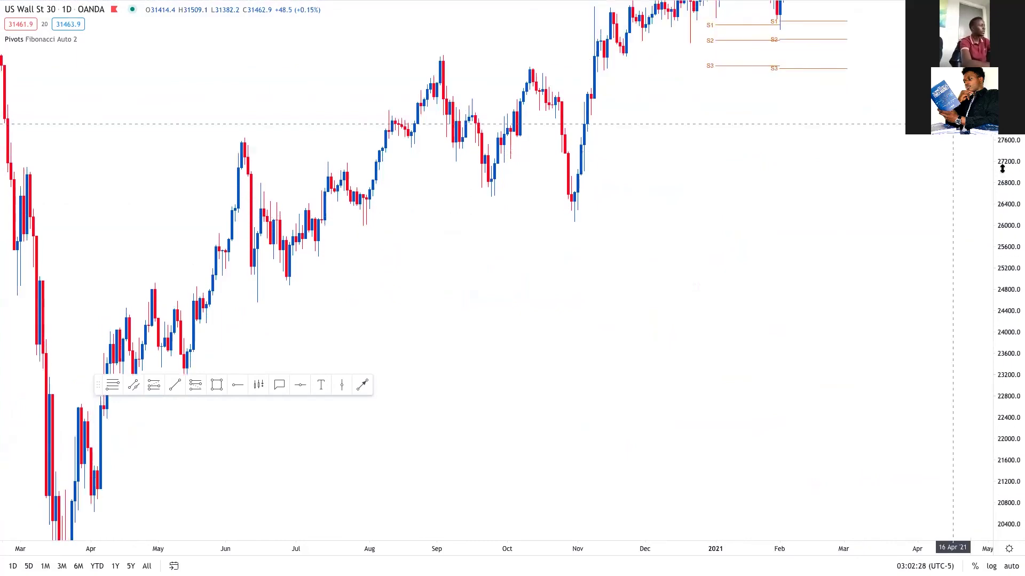
{"action": "left_click_drag", "start_coordinate": [988, 188], "coordinate": [1019, 296]}
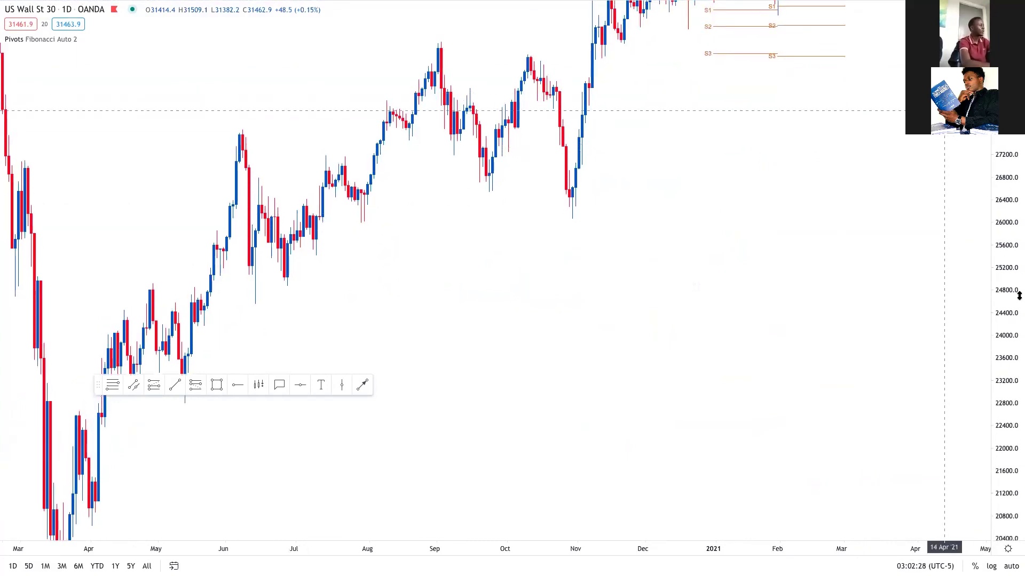
{"action": "double_click", "coordinate": [1001, 191]}
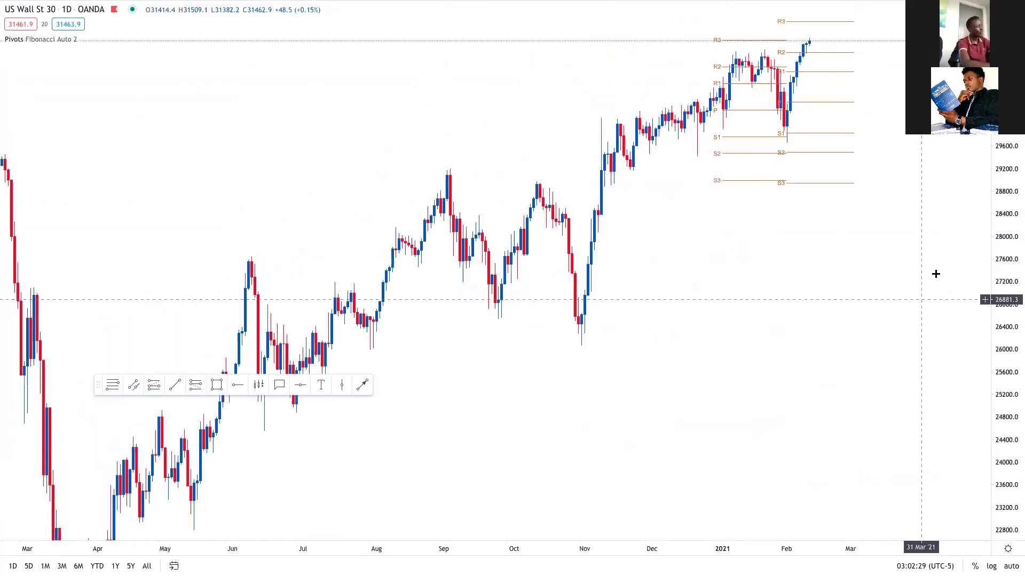